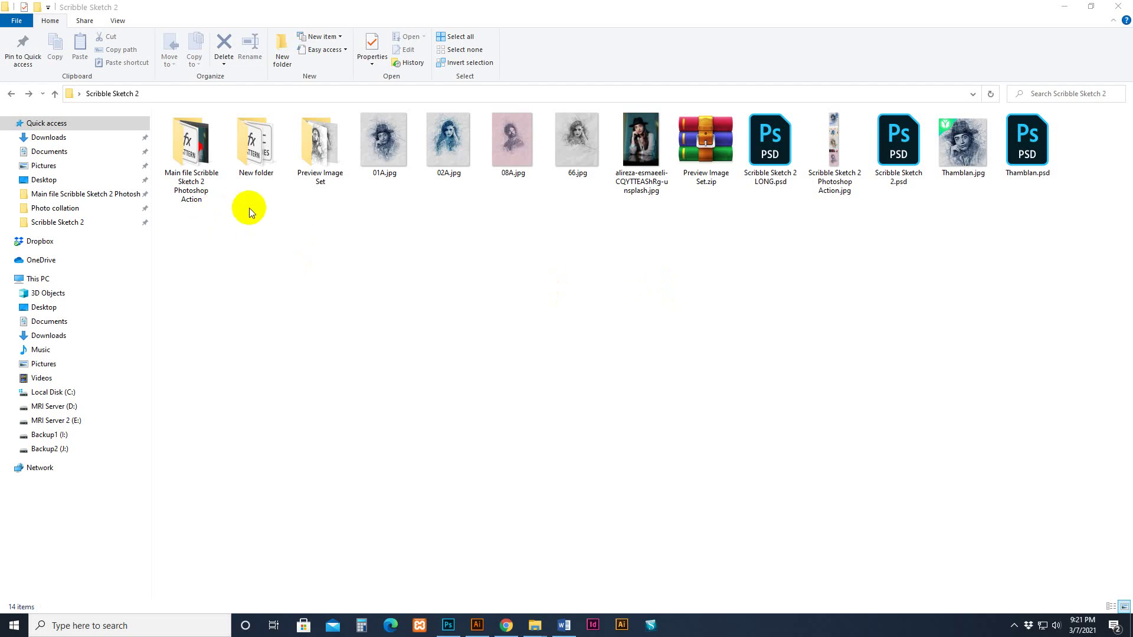
Look through the sample sketch images in the Preview Image Set folder, starting with 01.jpg, and close the viewer.
click(200, 178)
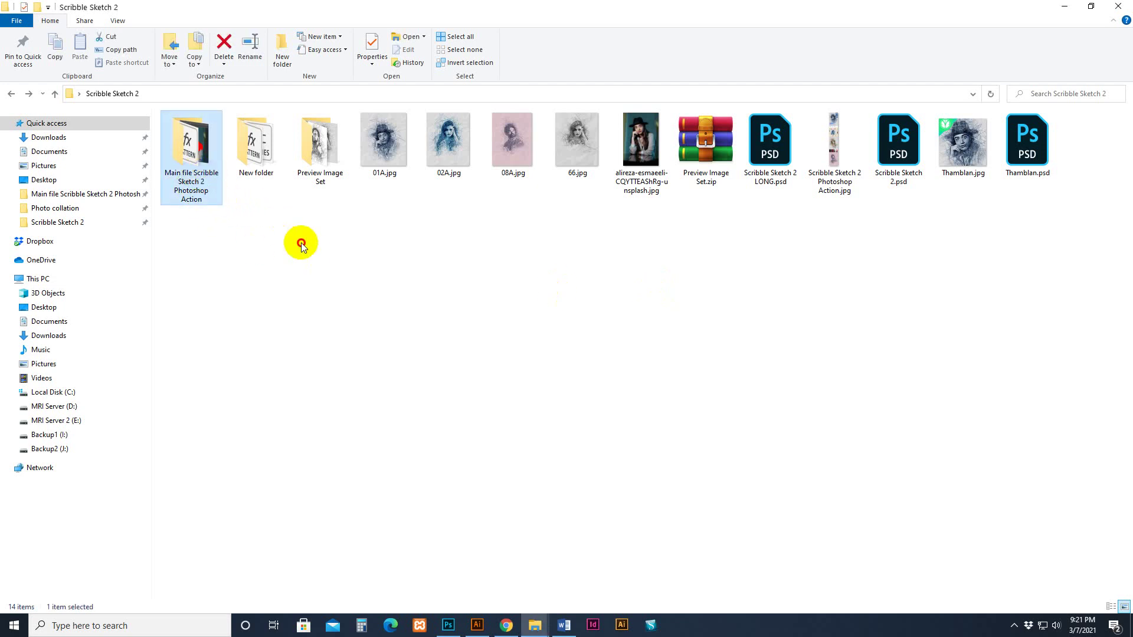
double_click(320, 142)
click(190, 152)
double_click(190, 152)
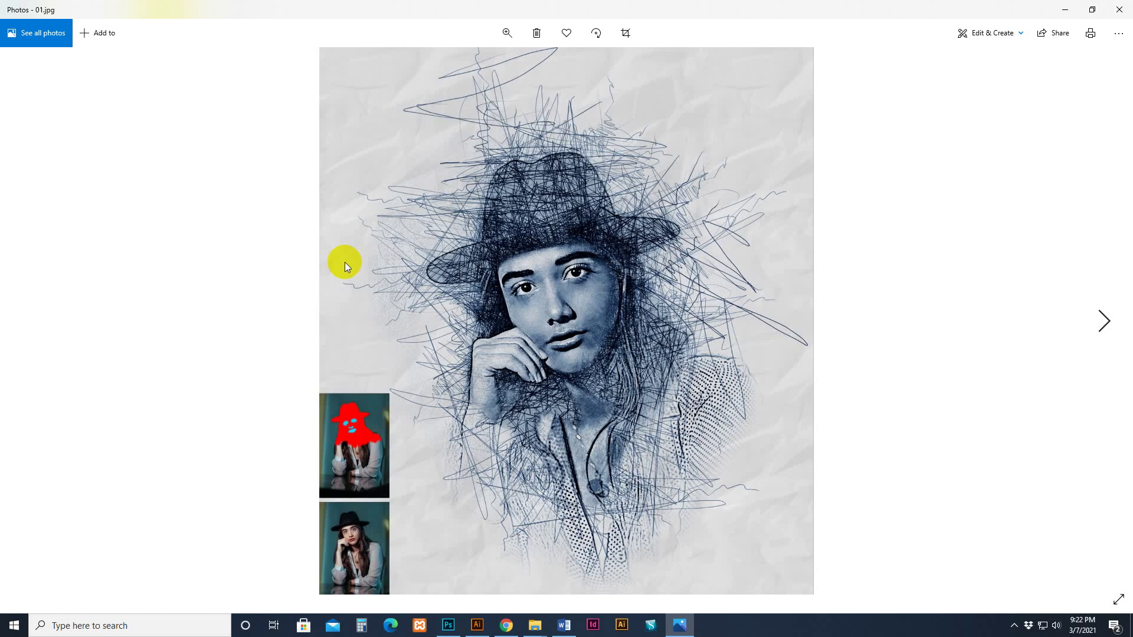
key(Right)
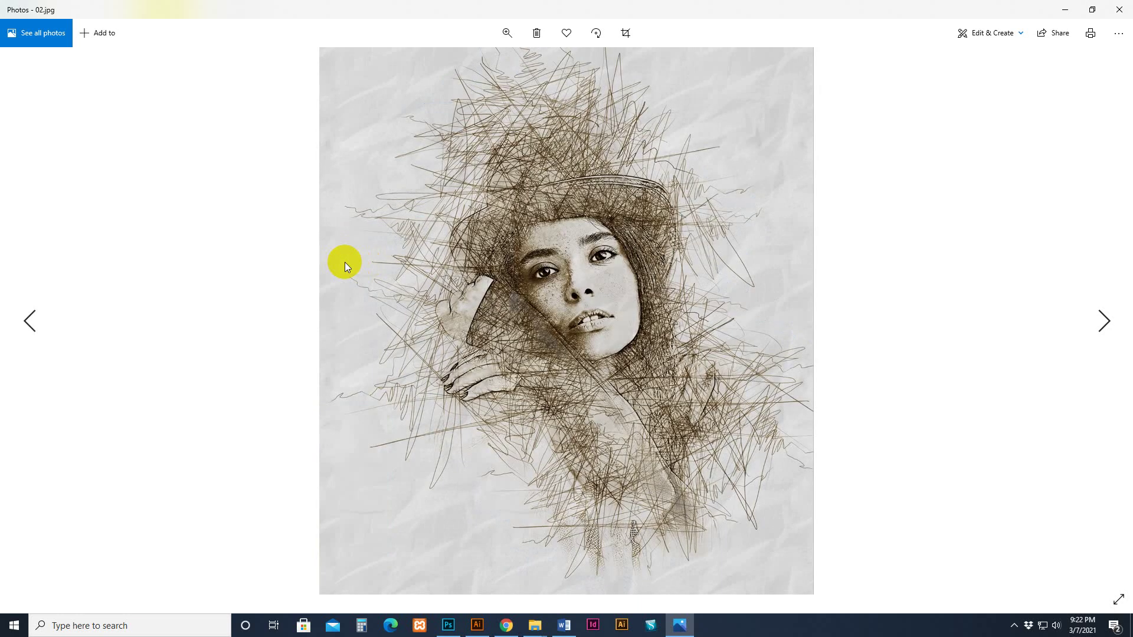
key(Right)
key(Right)
key(Right)
key(Right)
key(Right)
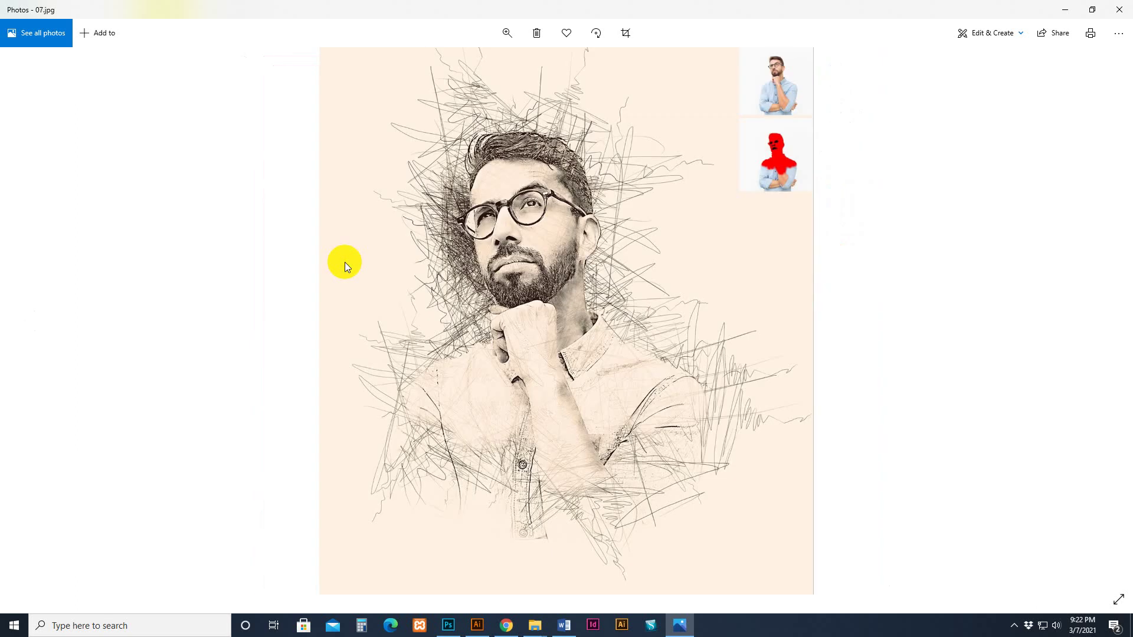
key(Right)
key(Right)
key(Right)
key(Right)
key(Right)
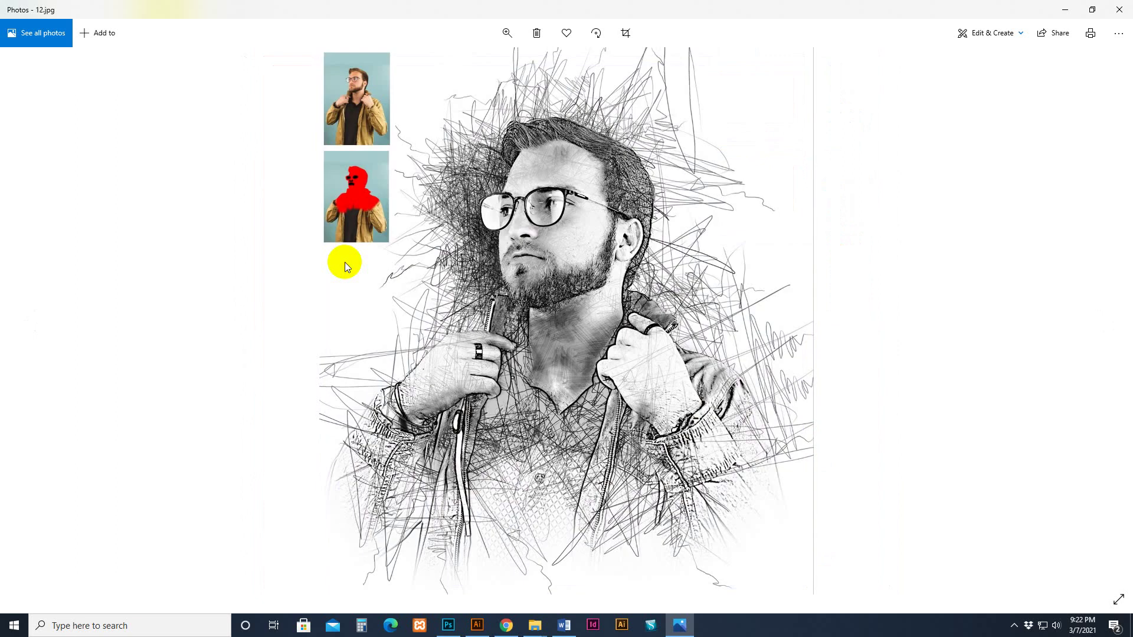
key(Right)
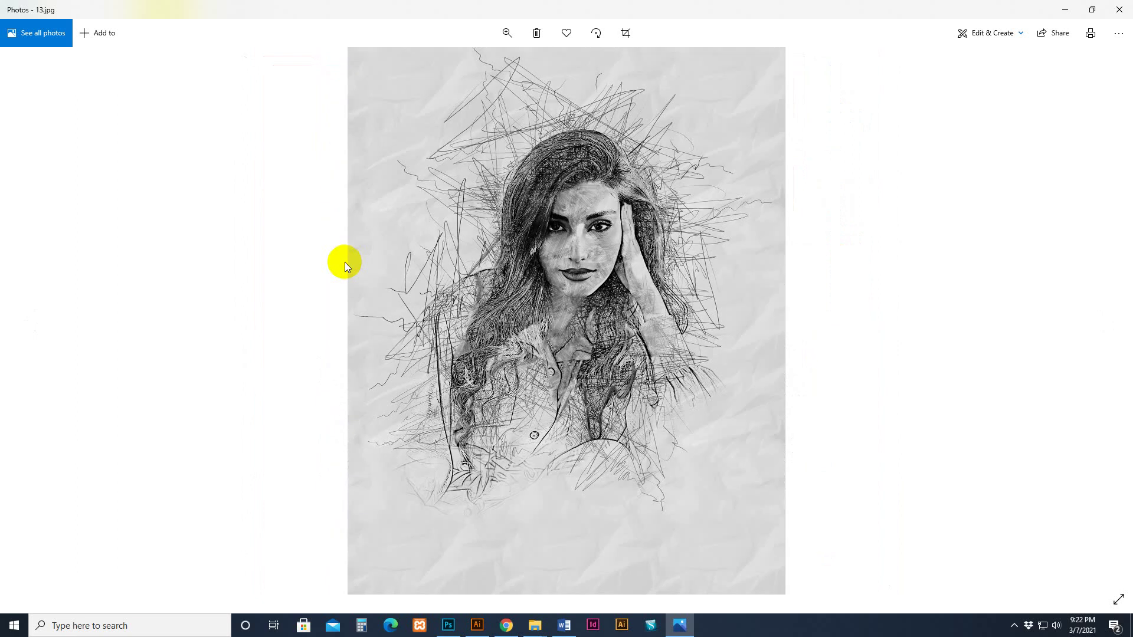
key(Left)
key(Left)
key(Left)
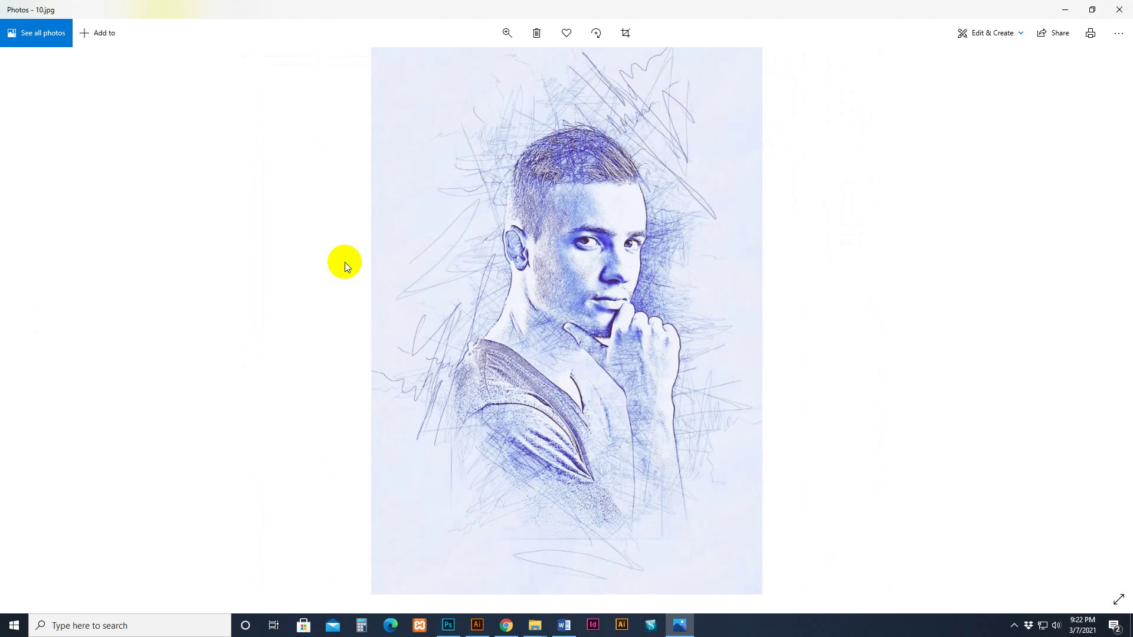
click(1120, 9)
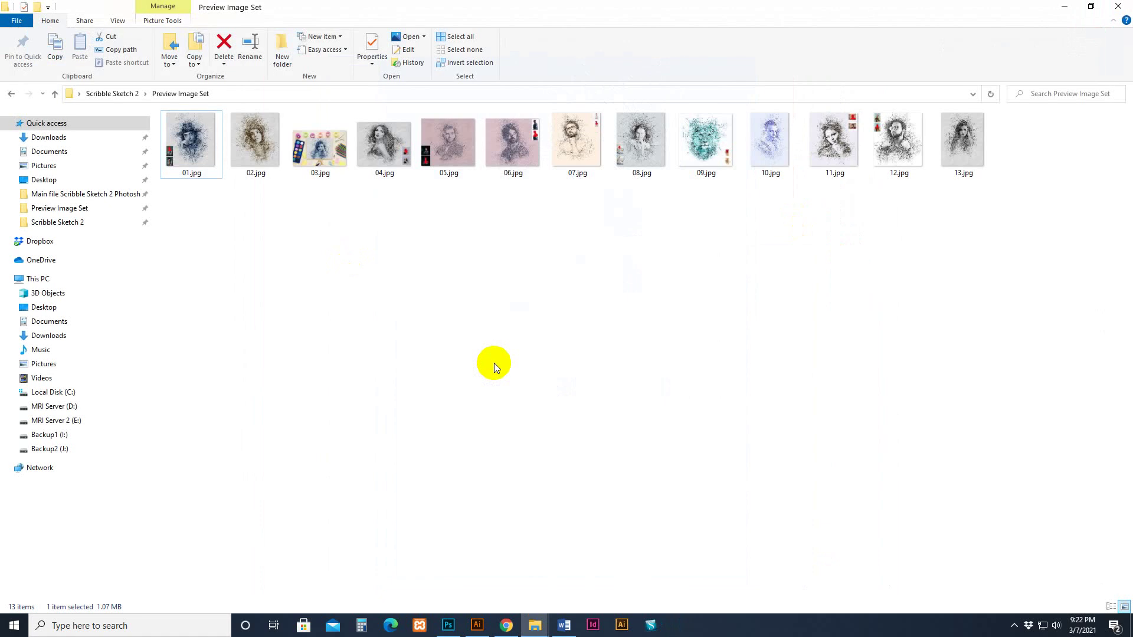
Return to the Scribble Sketch 2 folder, refresh it, and open the Main file Scribble Sketch 2 Photoshop Action folder.
key(alt+Up)
right_click(290, 289)
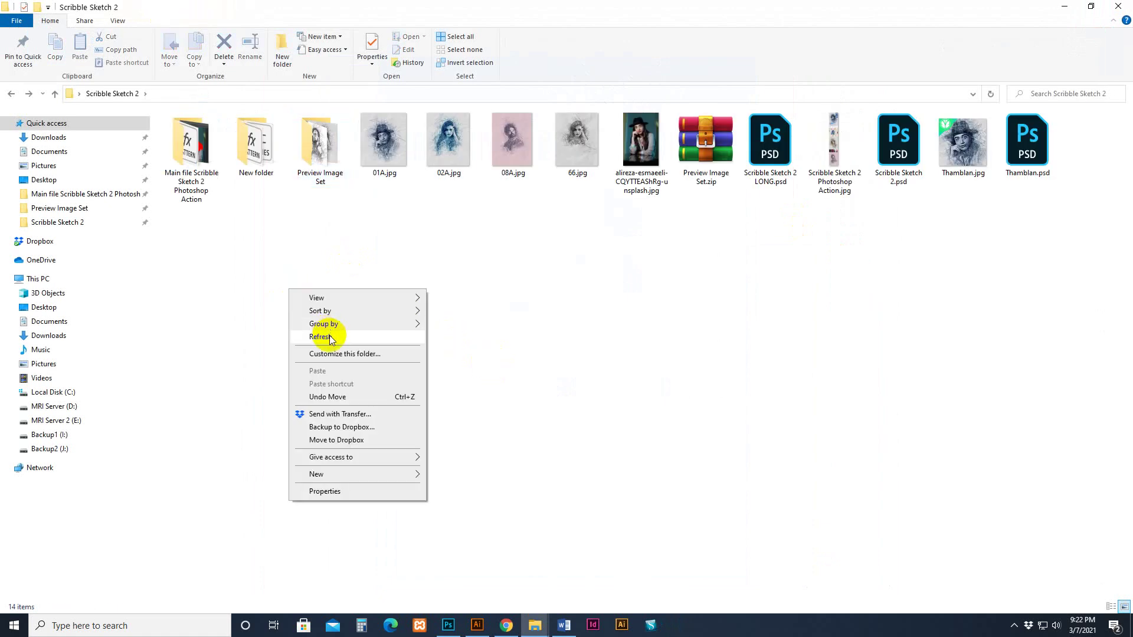
click(318, 337)
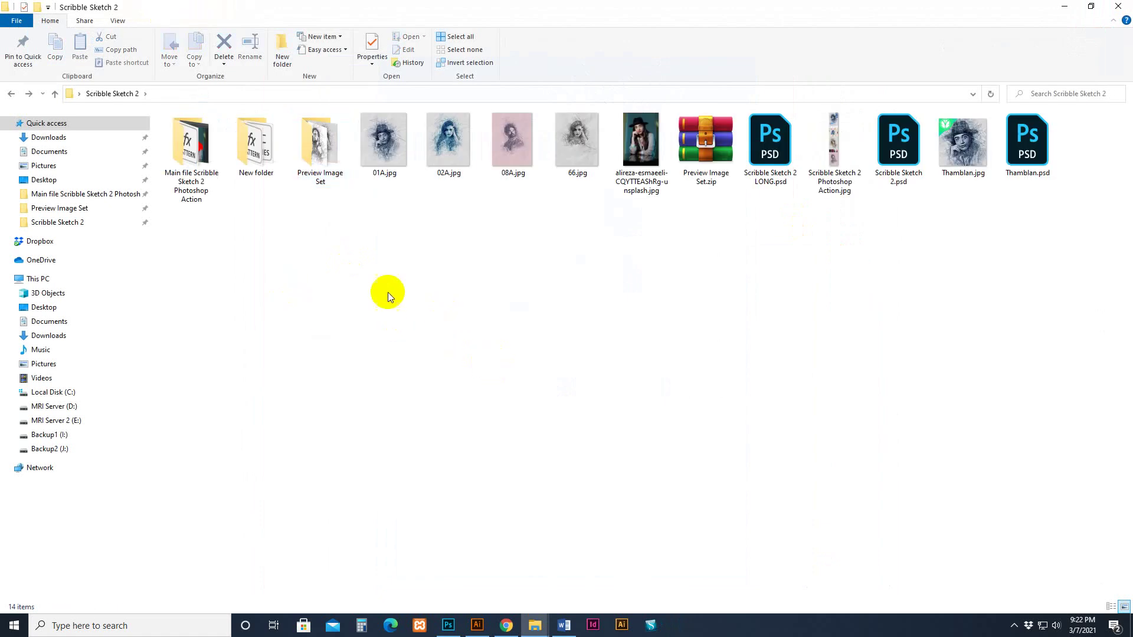
click(206, 158)
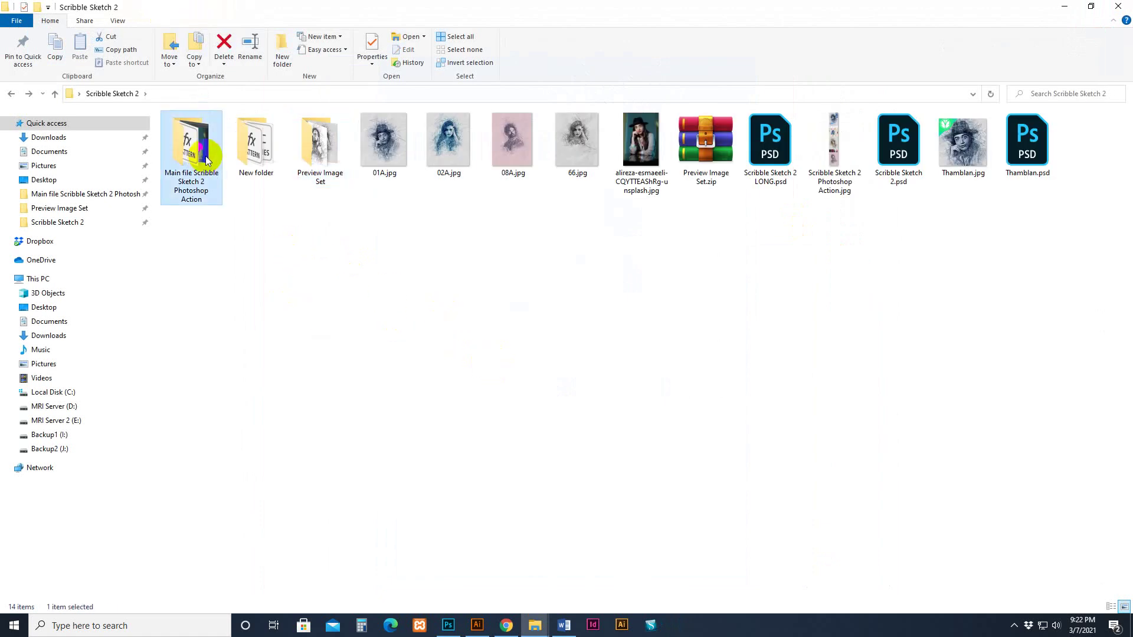
double_click(206, 159)
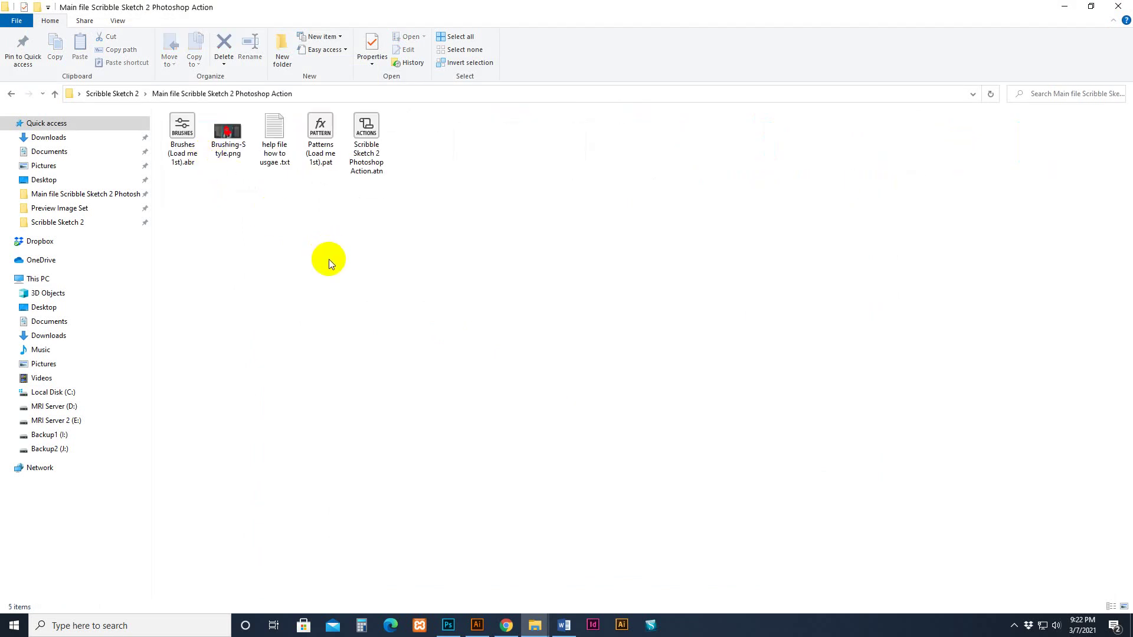
View the Brushing-Style.png reference image to examine the painted areas and layer setup, and close it.
click(227, 135)
click(189, 142)
double_click(227, 133)
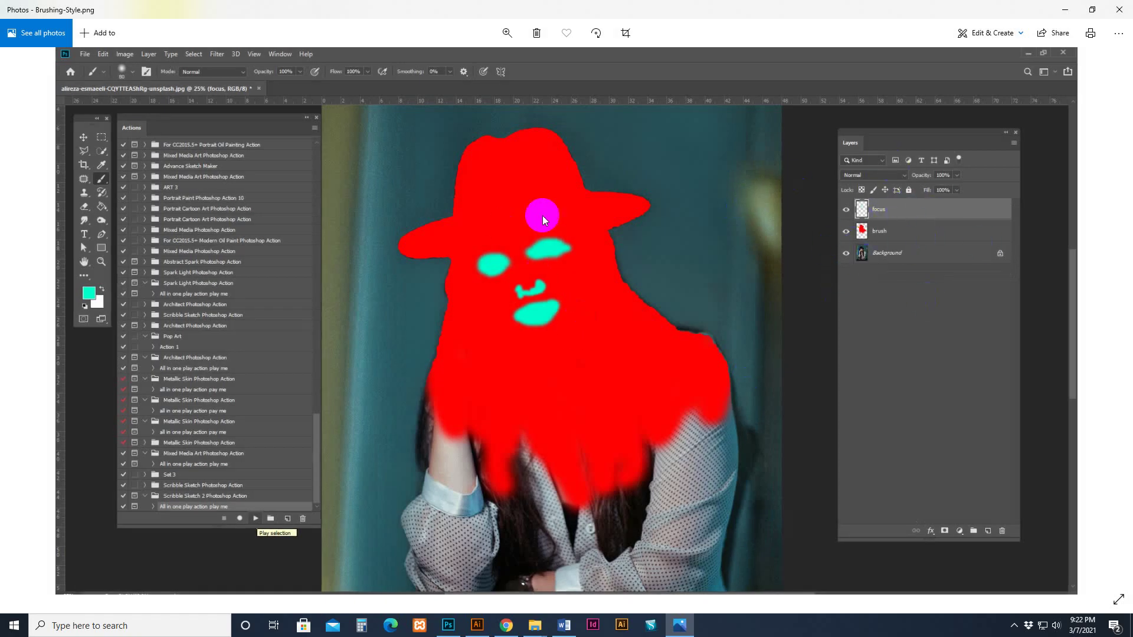
click(1119, 8)
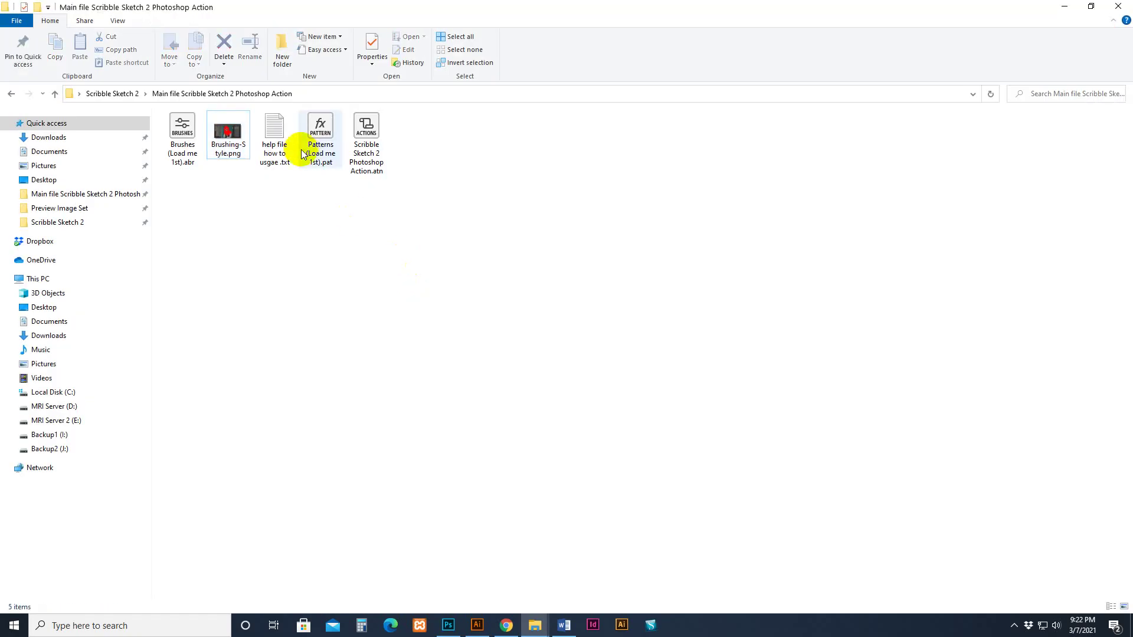
Read the help text file's usage instructions on loading brushes and patterns and naming the painted layers, and close it.
click(273, 132)
double_click(273, 133)
scroll(523, 330, down, 4)
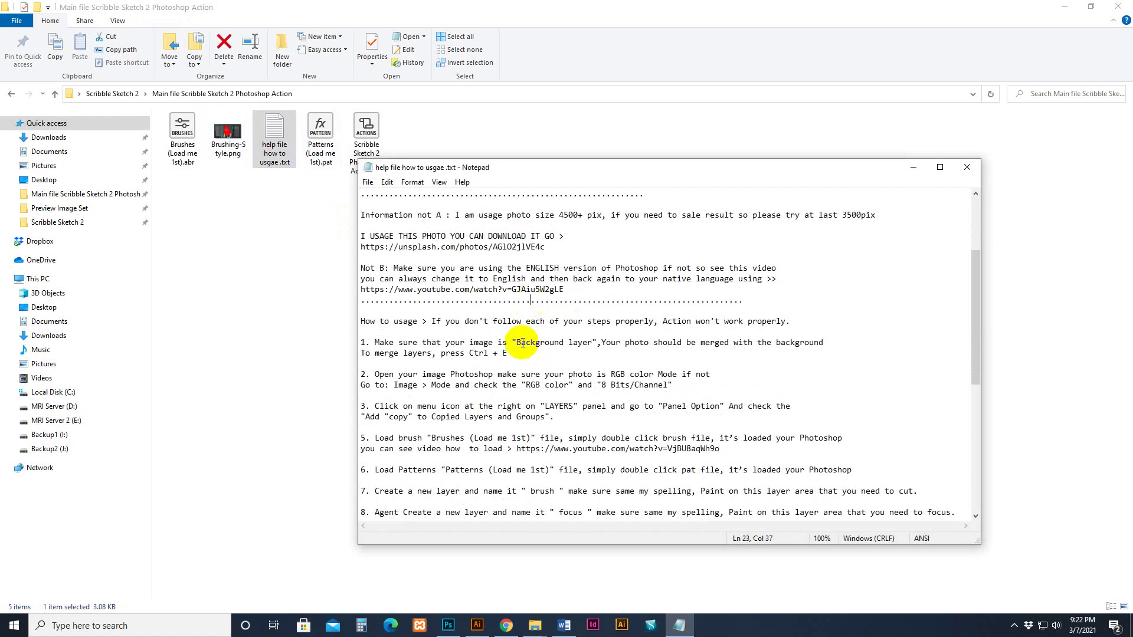
scroll(493, 369, down, 2)
scroll(549, 398, down, 1)
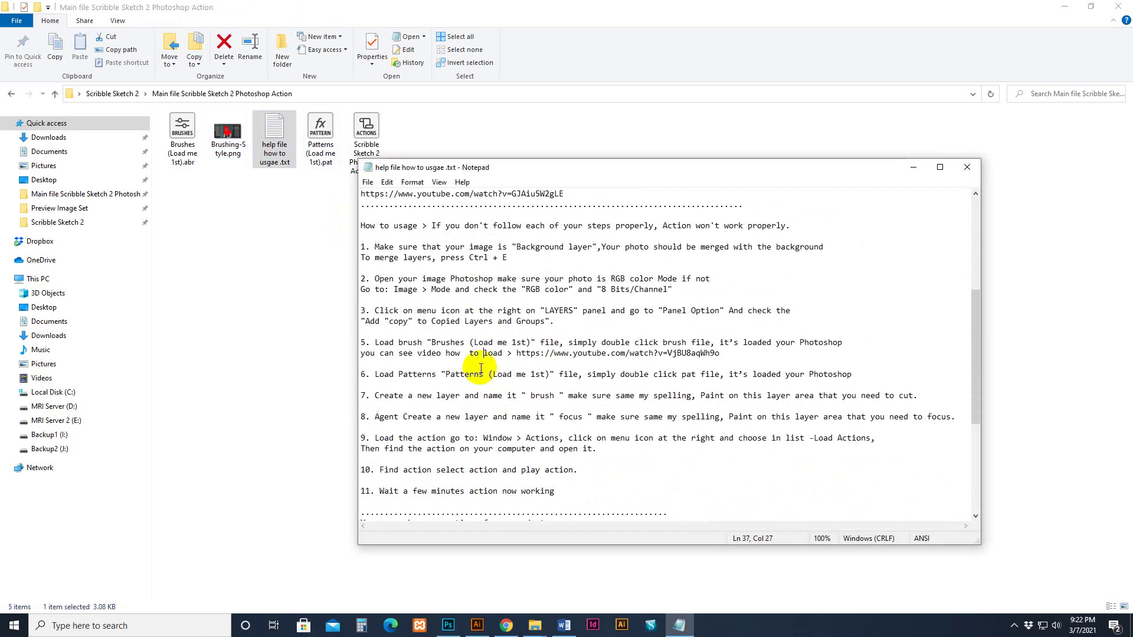
click(483, 353)
drag(375, 342, 730, 357)
drag(375, 374, 668, 375)
drag(523, 396, 571, 394)
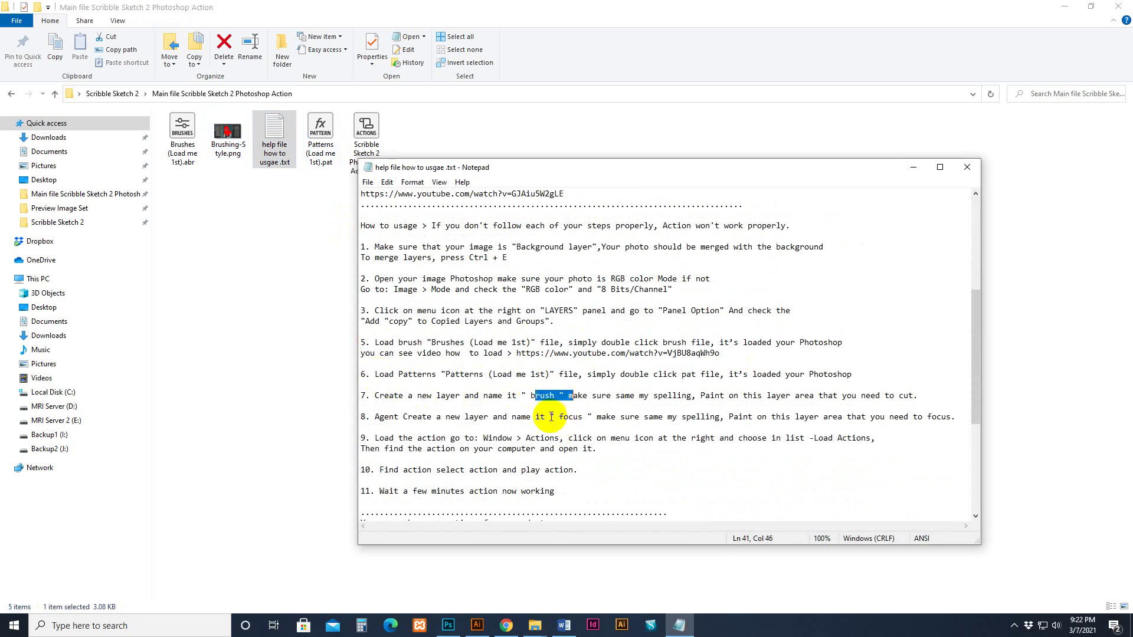
click(385, 396)
click(464, 418)
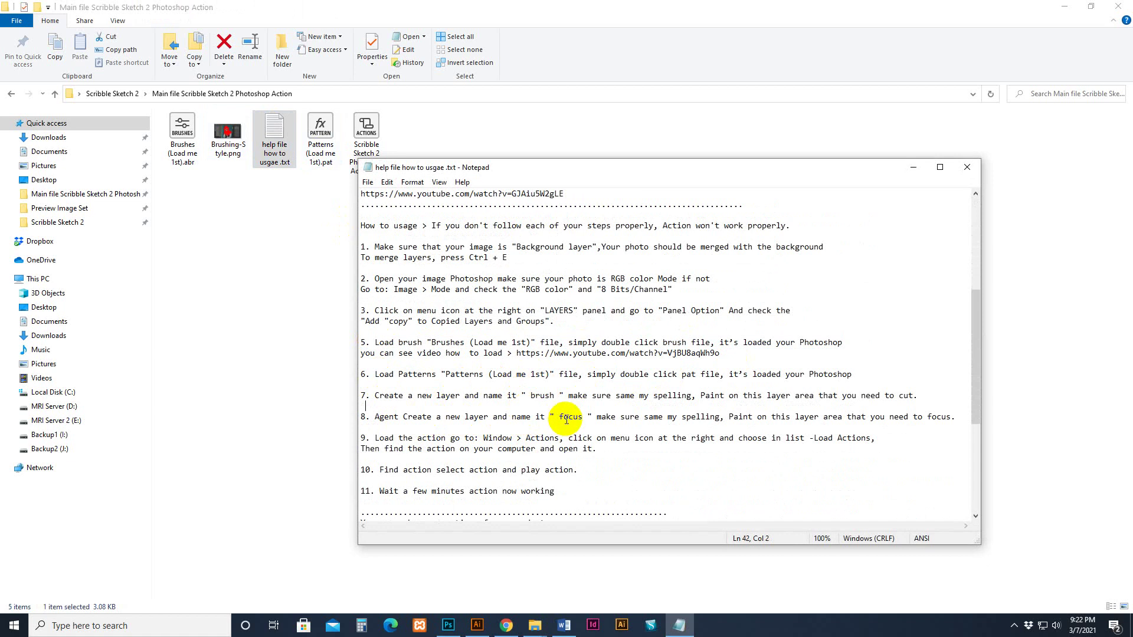
drag(558, 416, 572, 415)
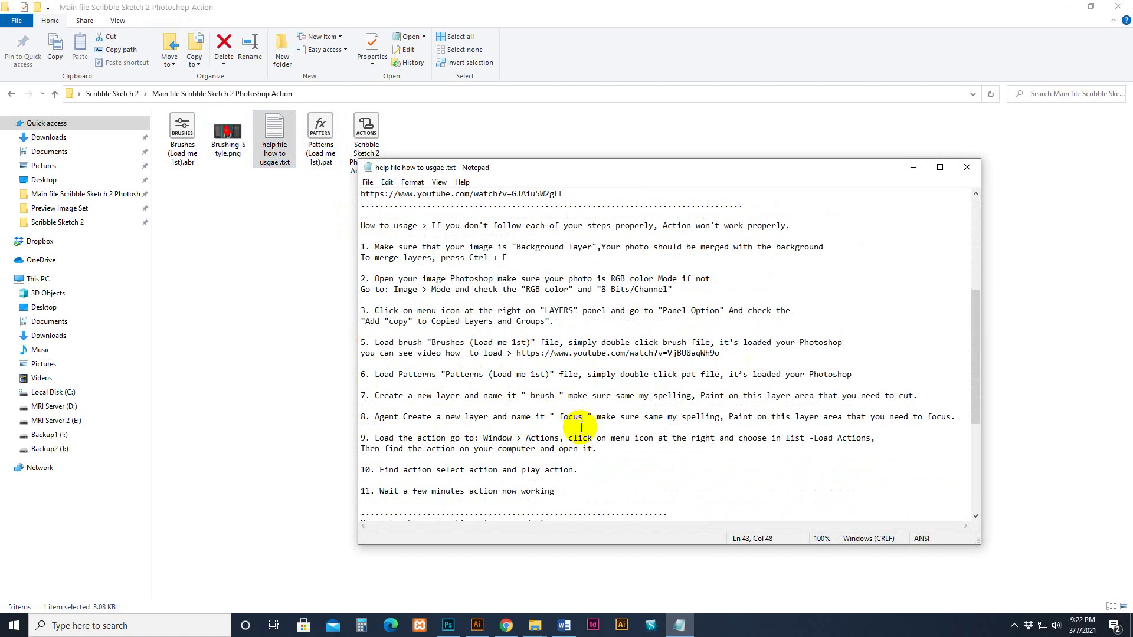
click(967, 167)
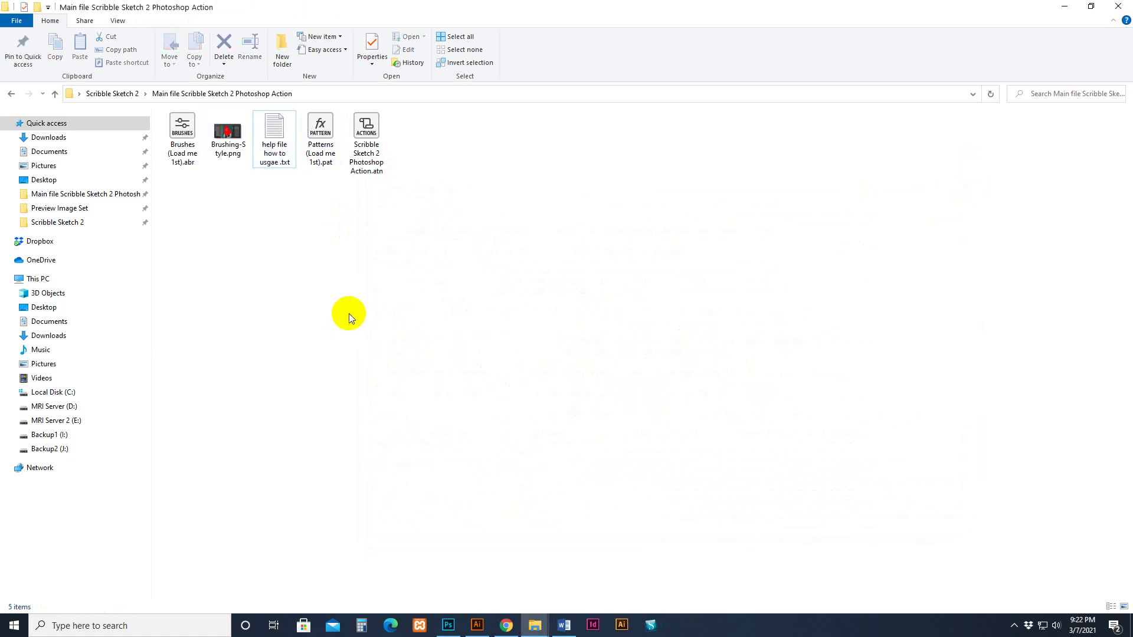
click(321, 129)
click(366, 133)
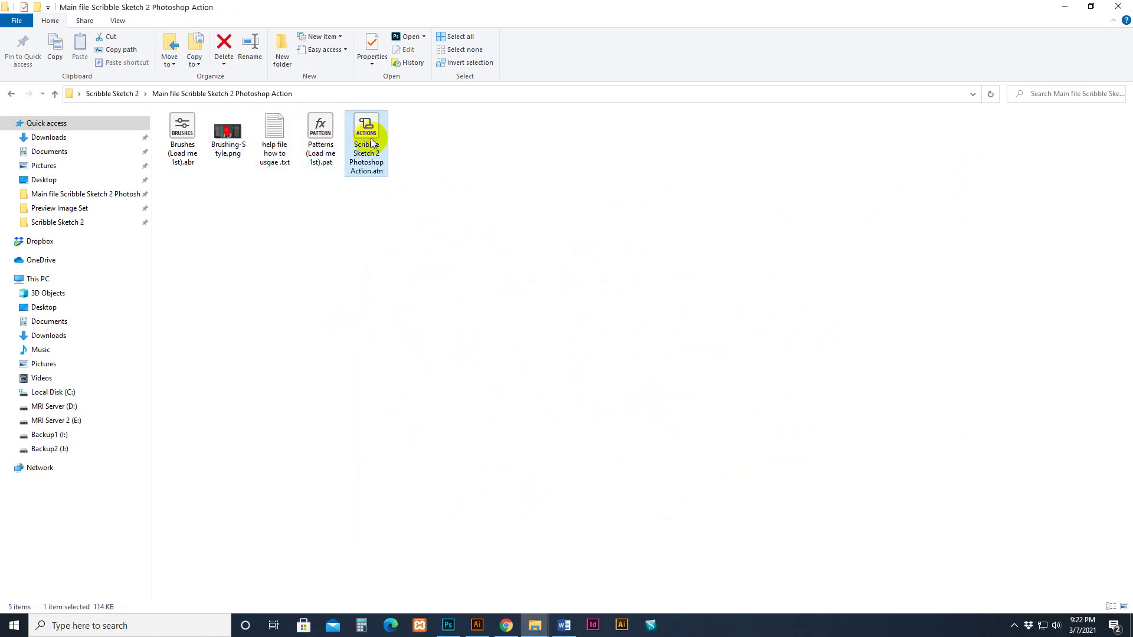
click(183, 140)
click(308, 138)
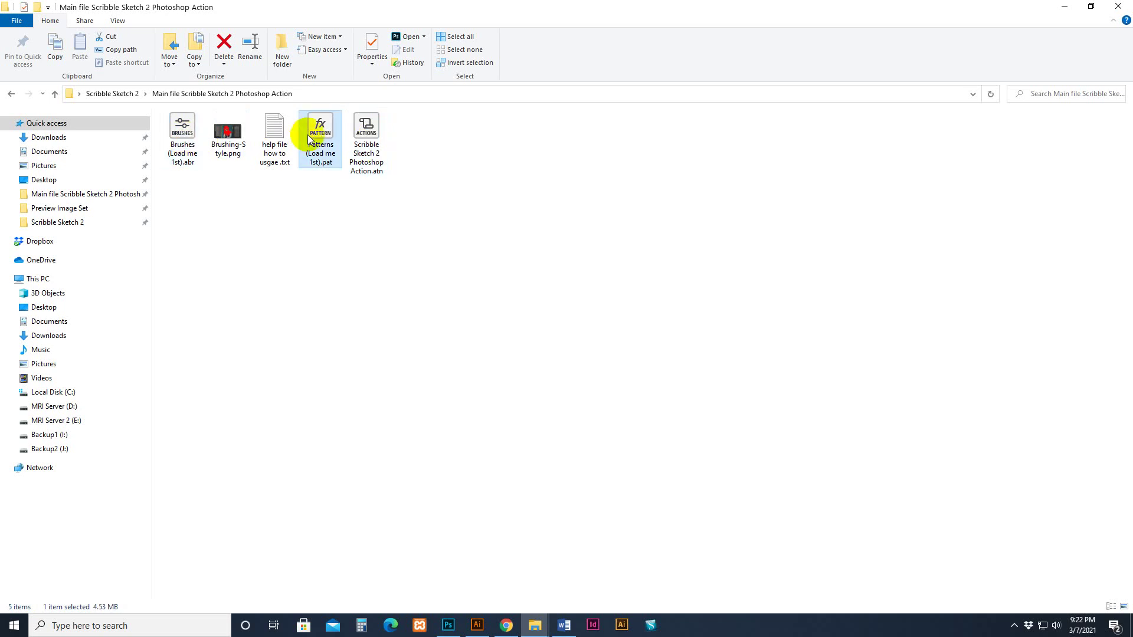
click(342, 280)
click(192, 142)
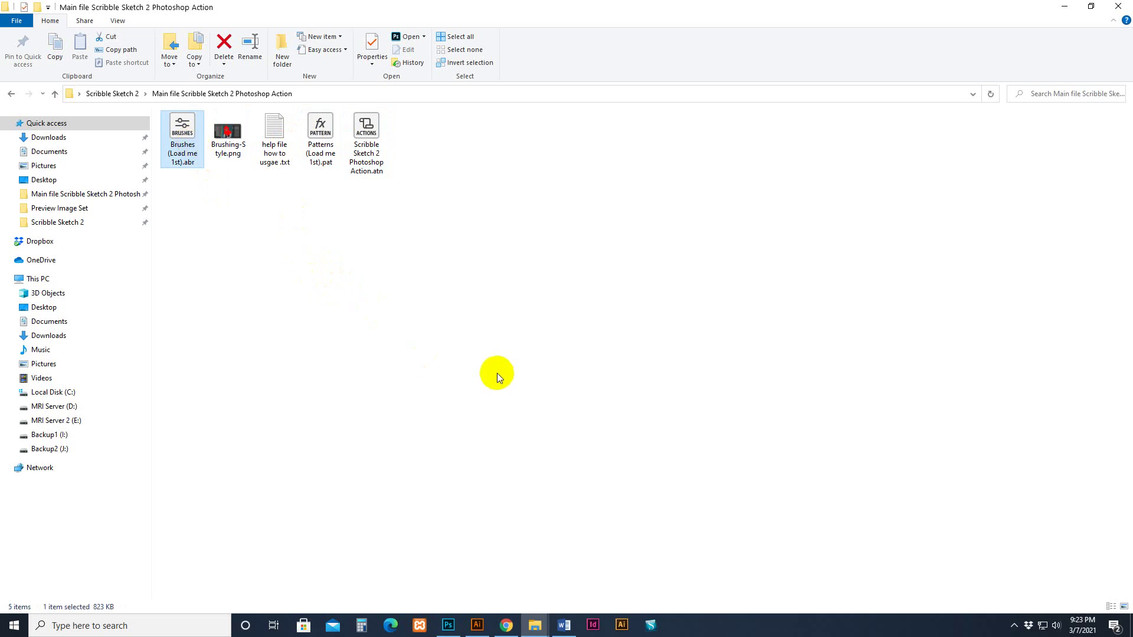
Switch to Photoshop and open the Preset Manager with Brushes as the preset type.
click(447, 626)
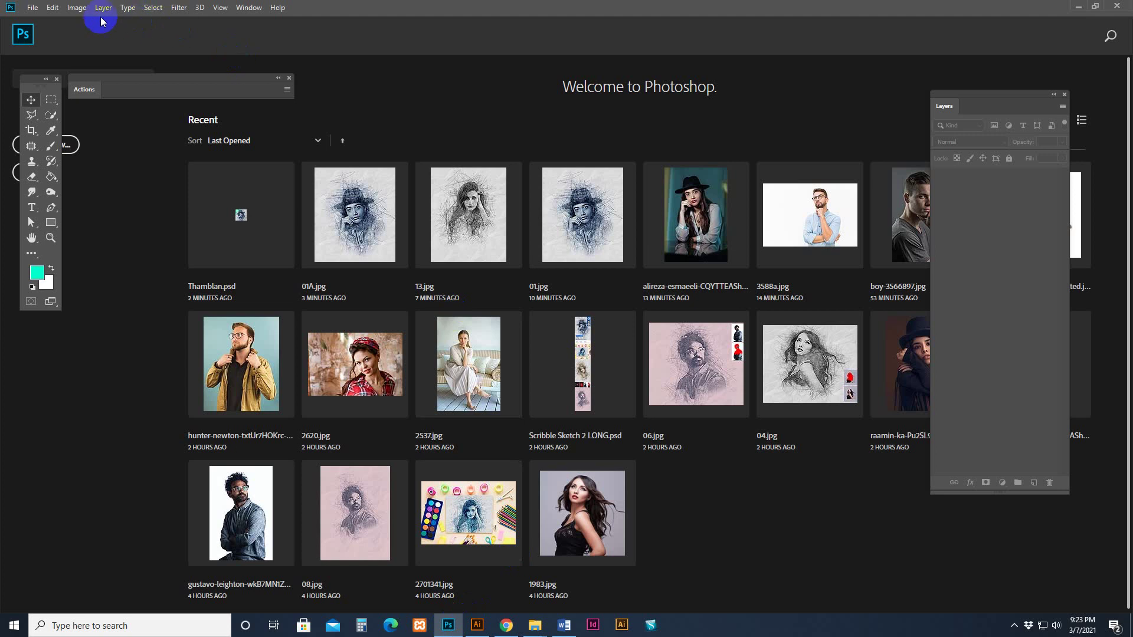
click(54, 8)
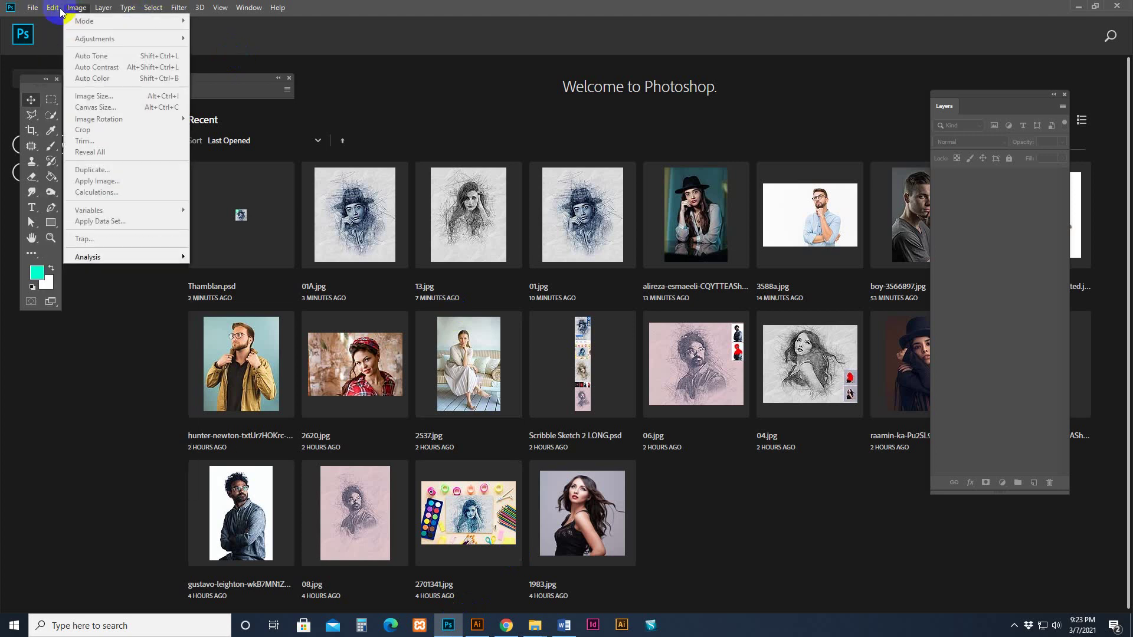
mouse_move(113, 390)
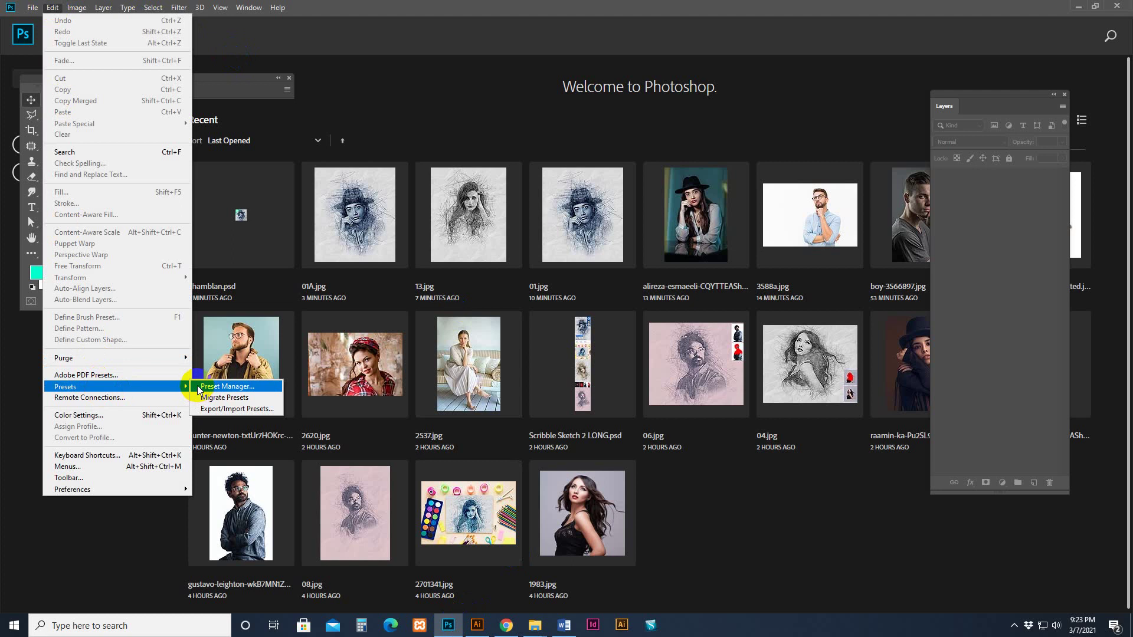
click(229, 388)
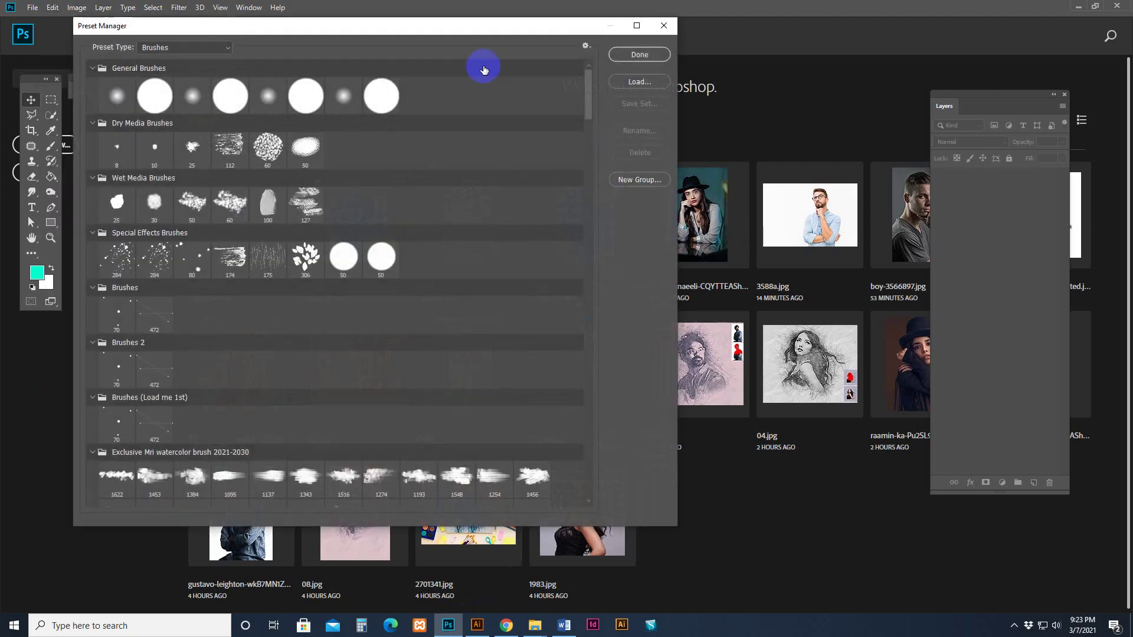
click(183, 47)
click(162, 60)
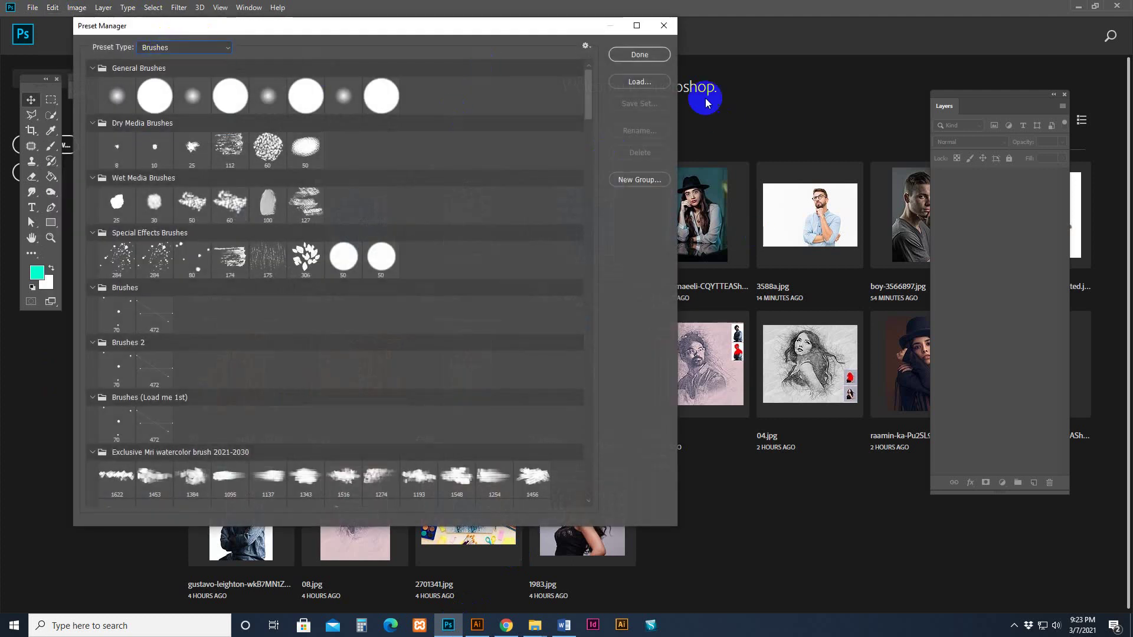
Load Brushes (Load me 1st).abr from the Main file Scribble Sketch 2 Photoshop Action folder into the brush presets.
click(651, 82)
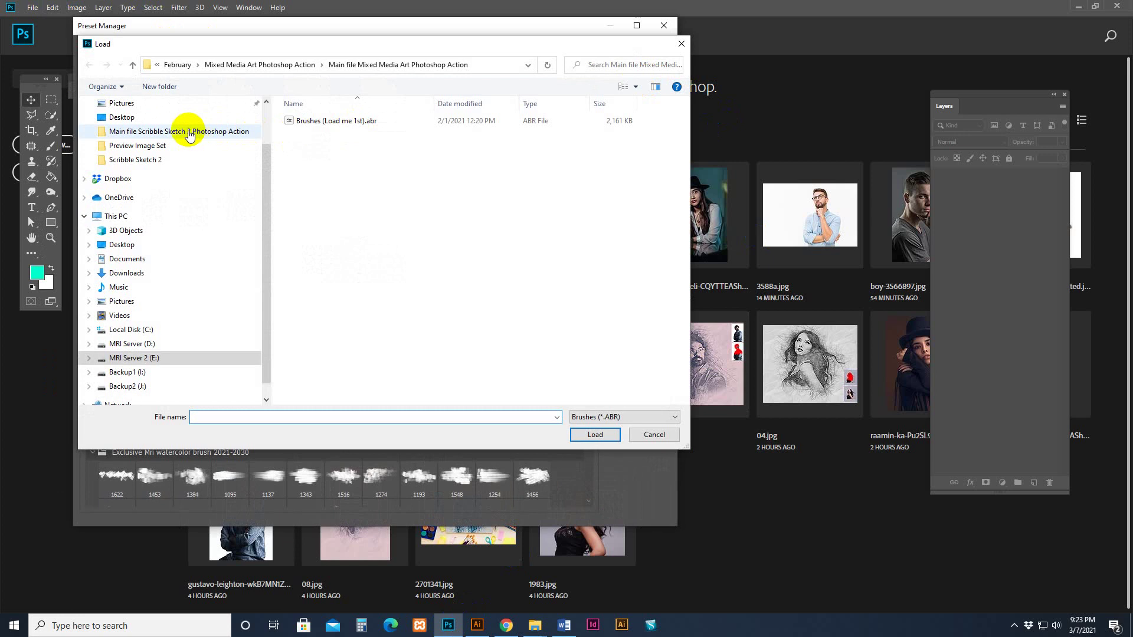
click(178, 134)
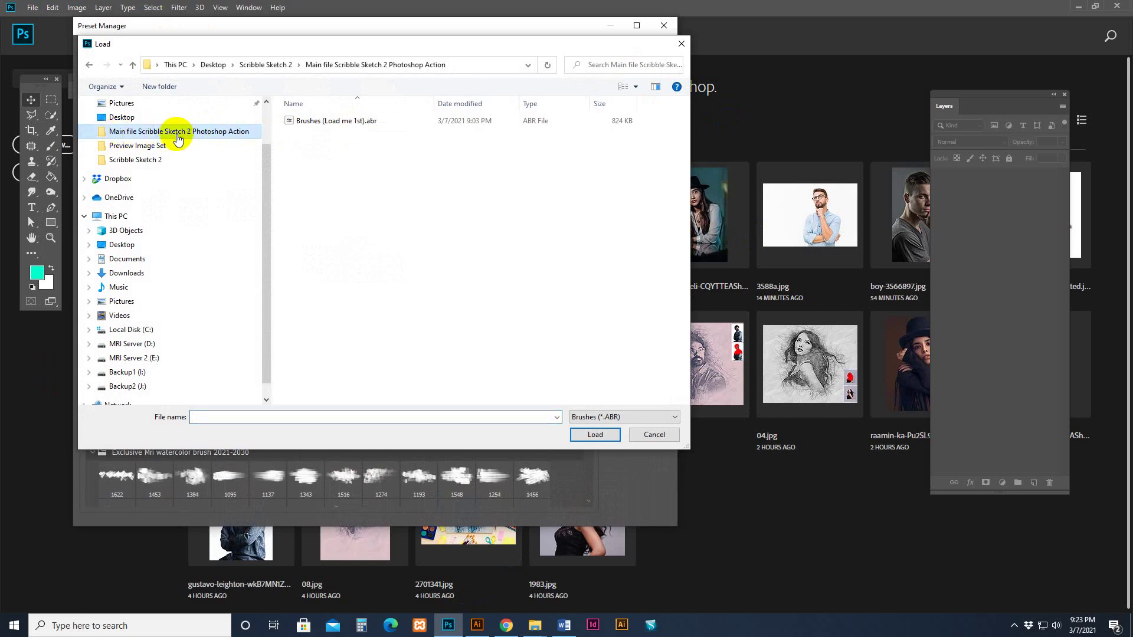
click(331, 121)
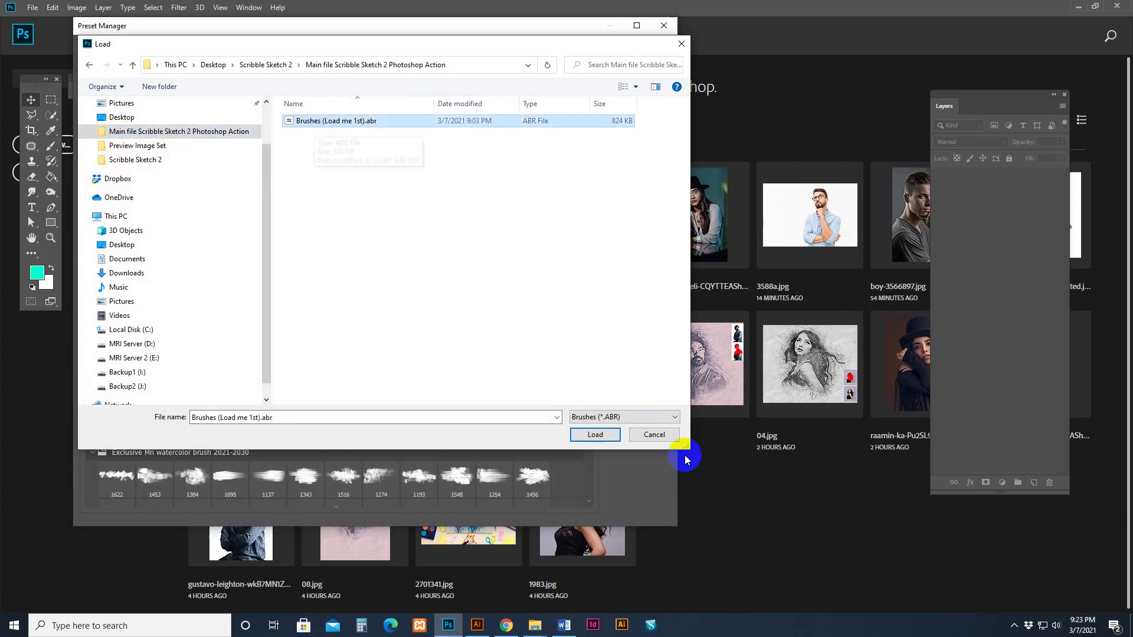
click(597, 437)
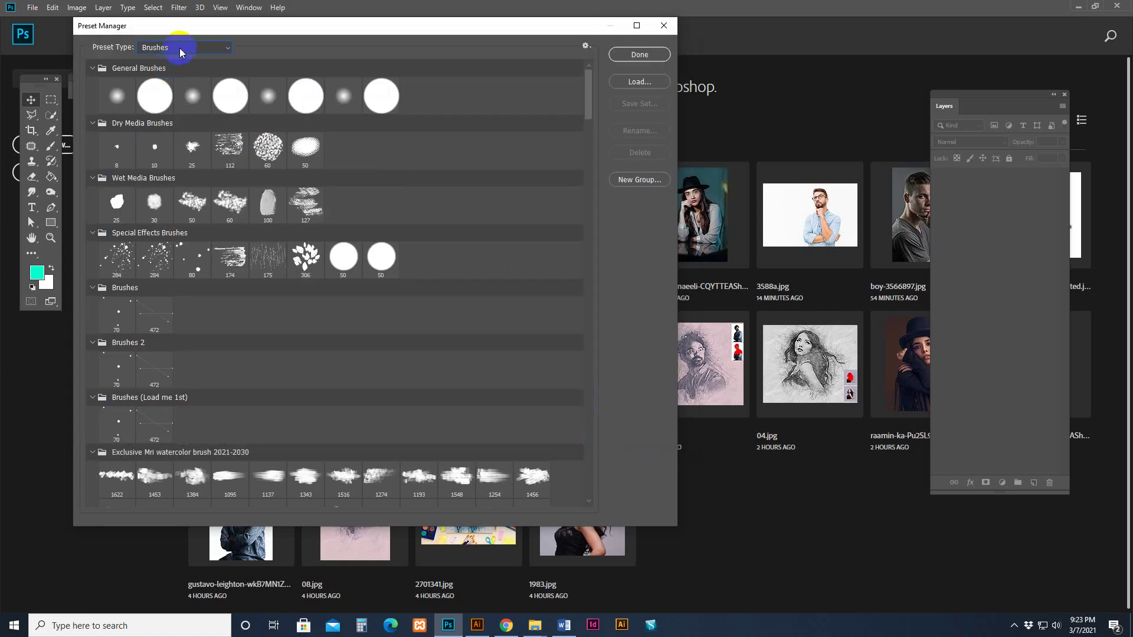
Load Patterns (Load me 1st).pat from the Main file Scribble Sketch 2 Photoshop Action folder into the pattern presets and finish with the Preset Manager.
click(180, 47)
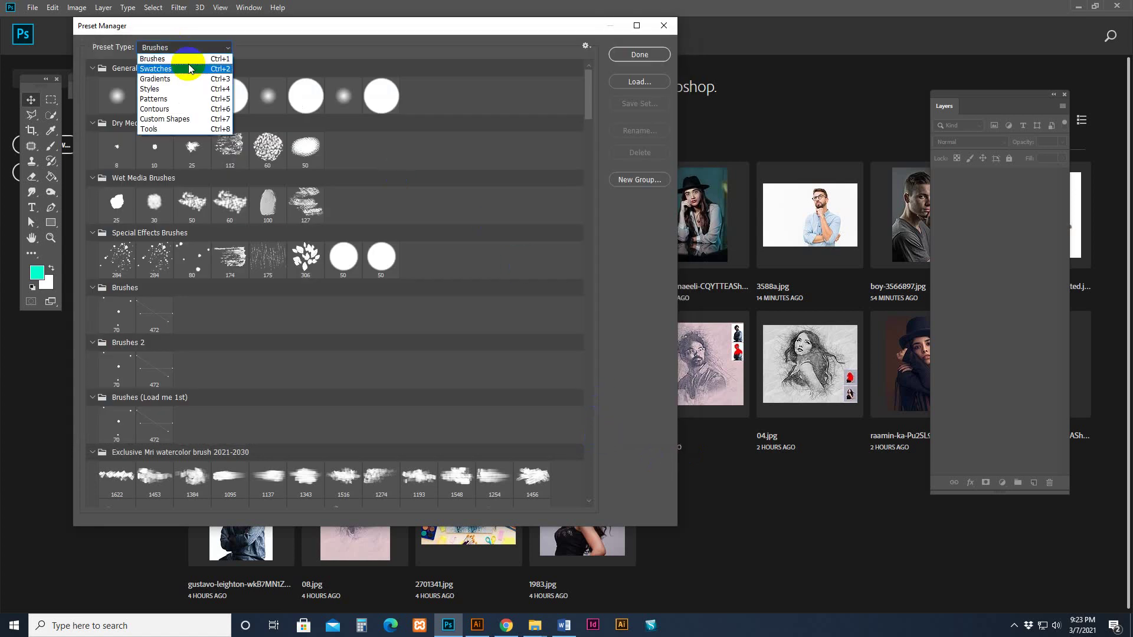
click(165, 100)
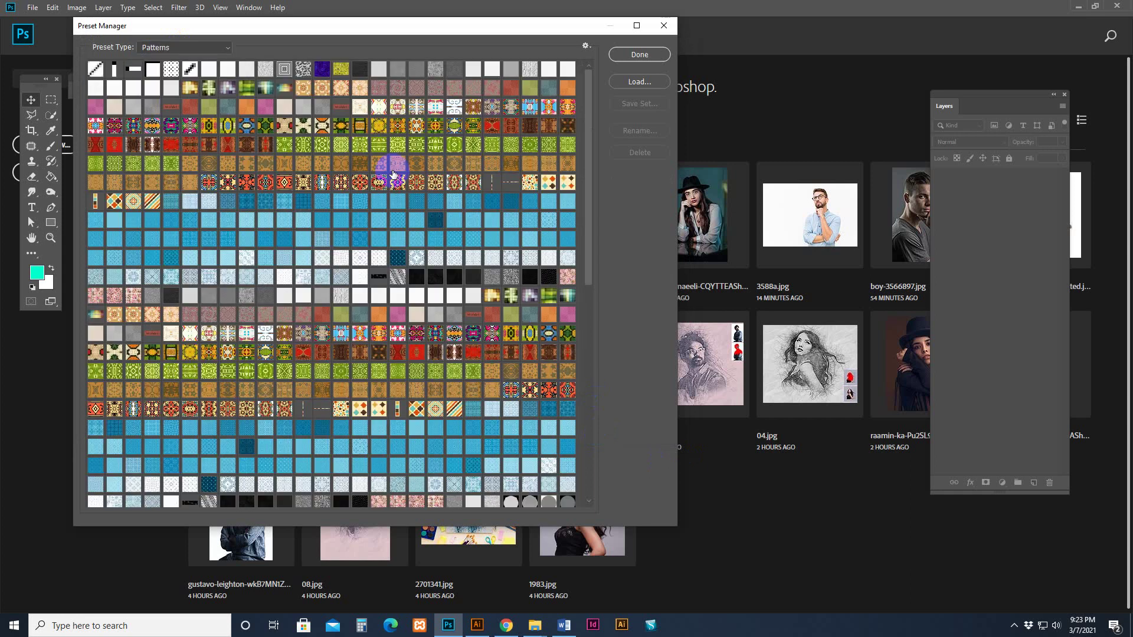
click(640, 83)
click(324, 120)
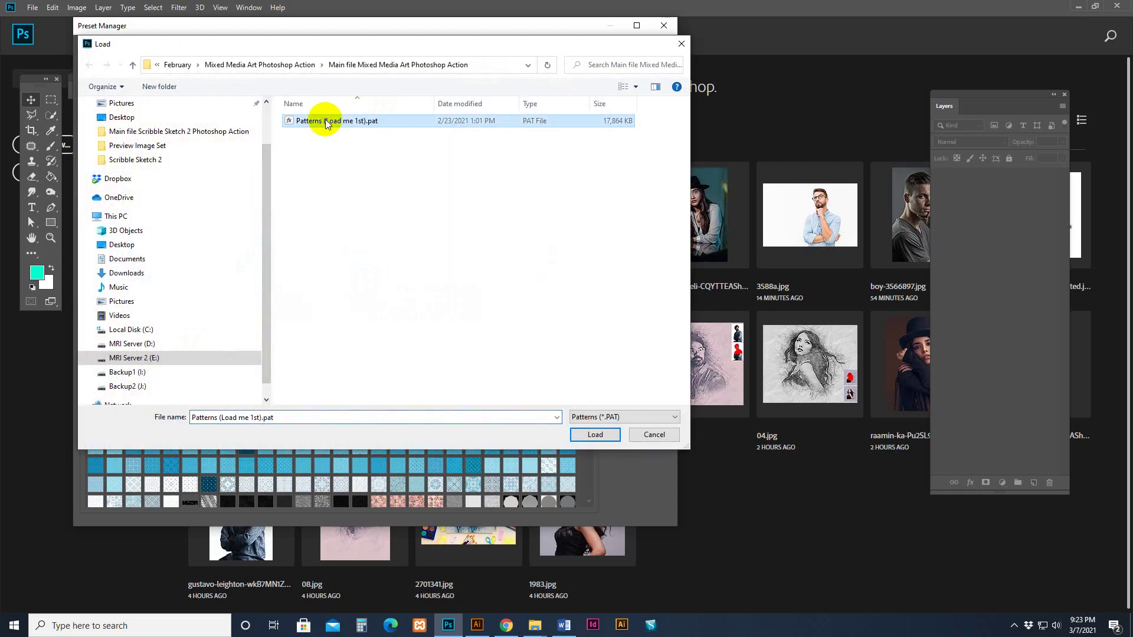
click(164, 133)
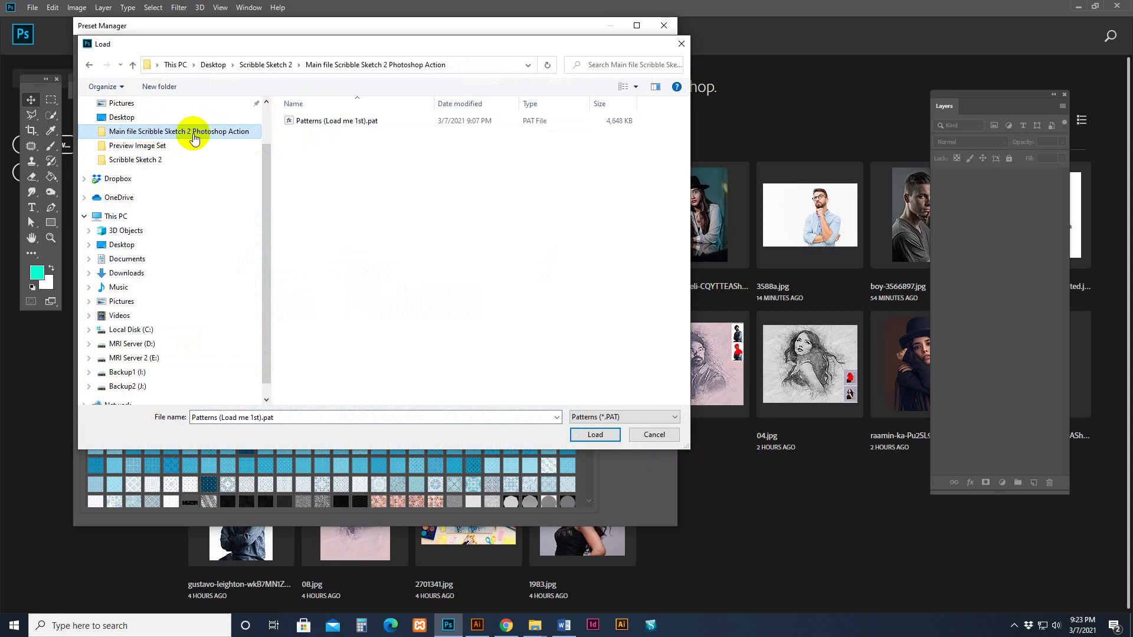
click(320, 124)
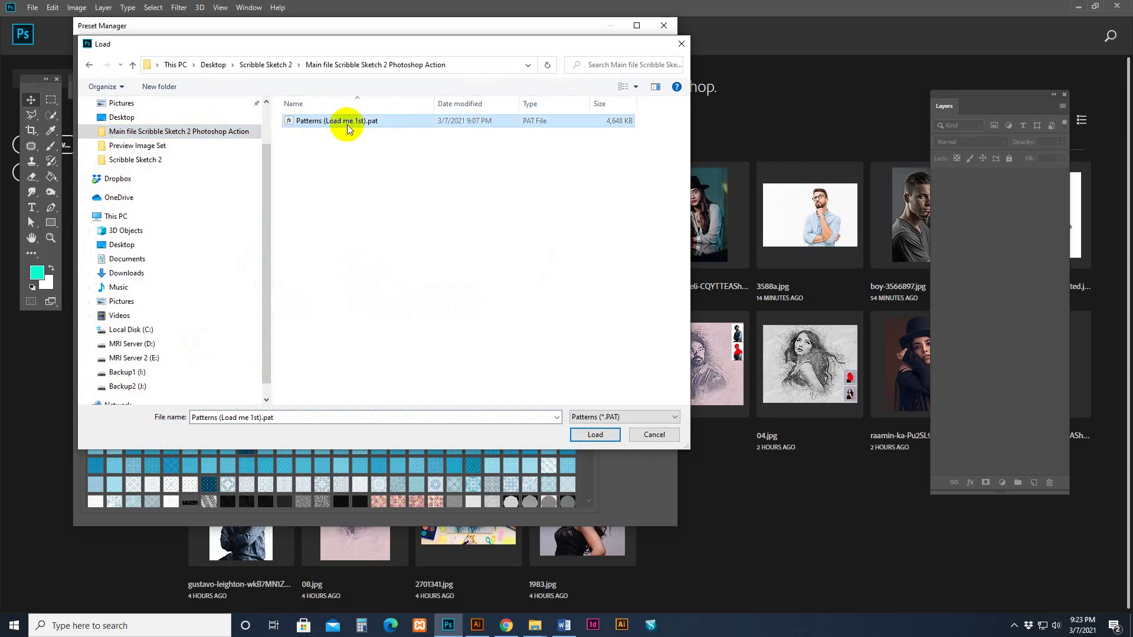
click(598, 439)
click(645, 54)
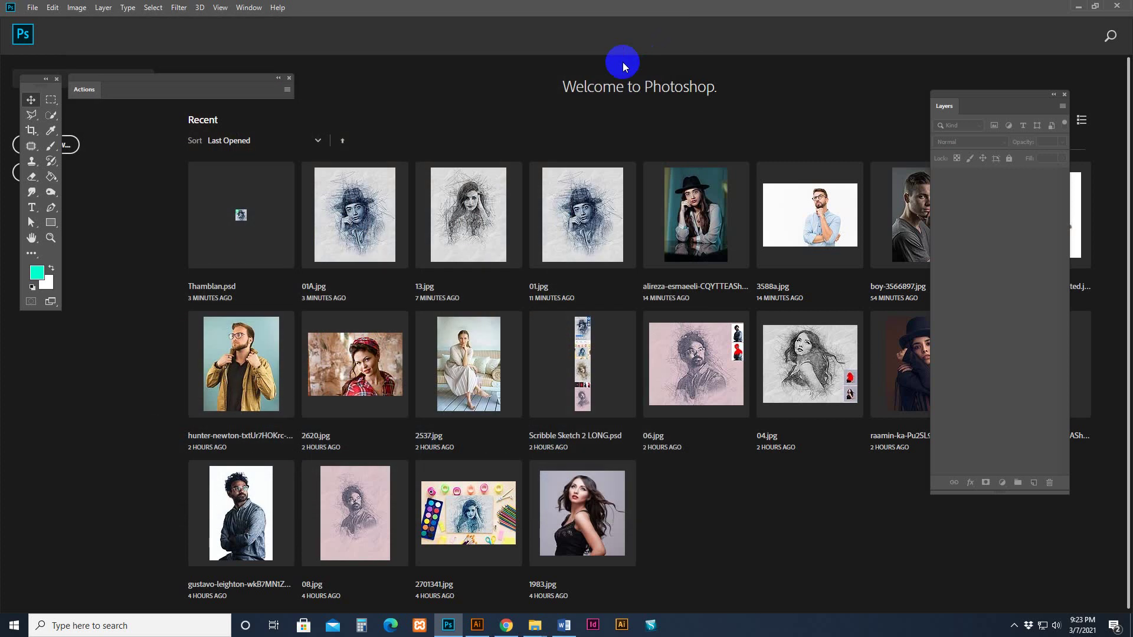
Show the Actions panel and scroll through its list of action sets.
click(247, 7)
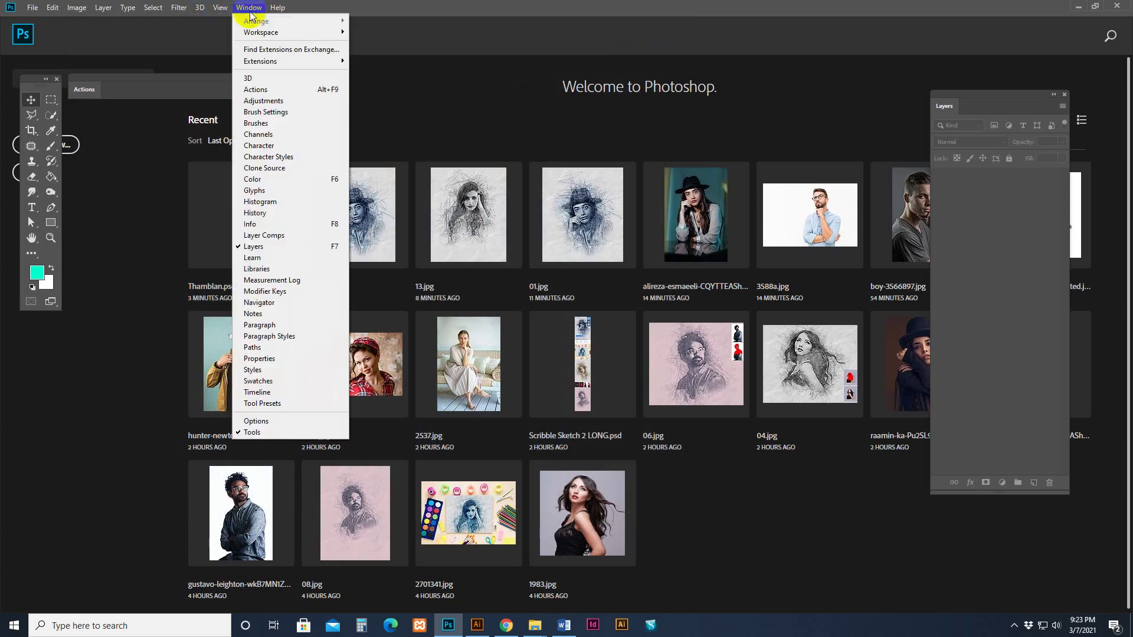
click(260, 89)
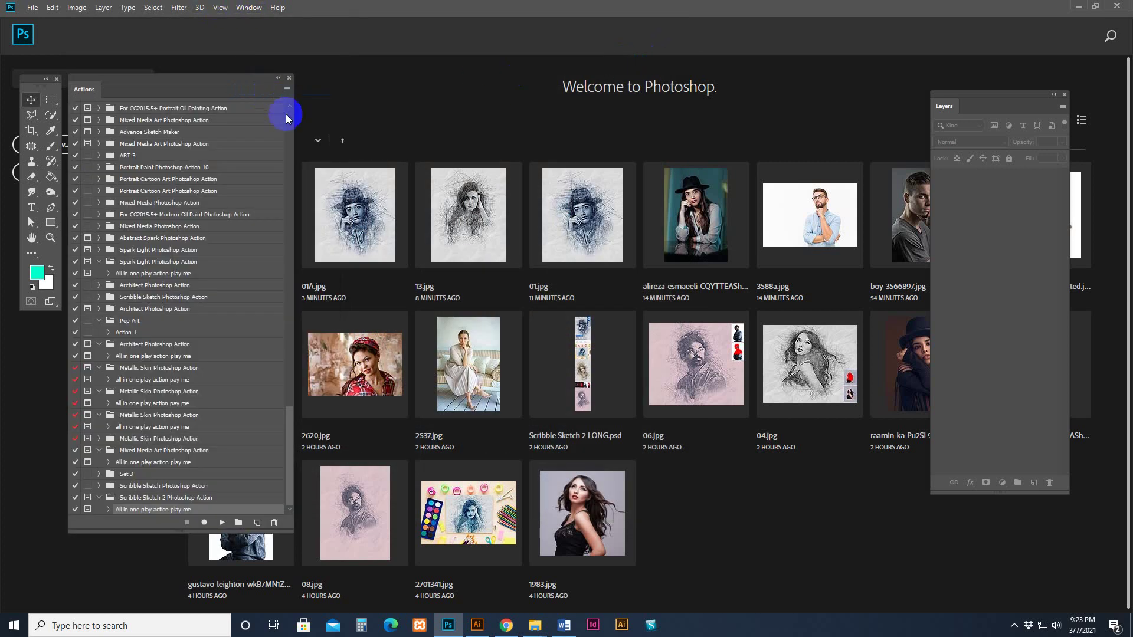
drag(293, 460, 298, 488)
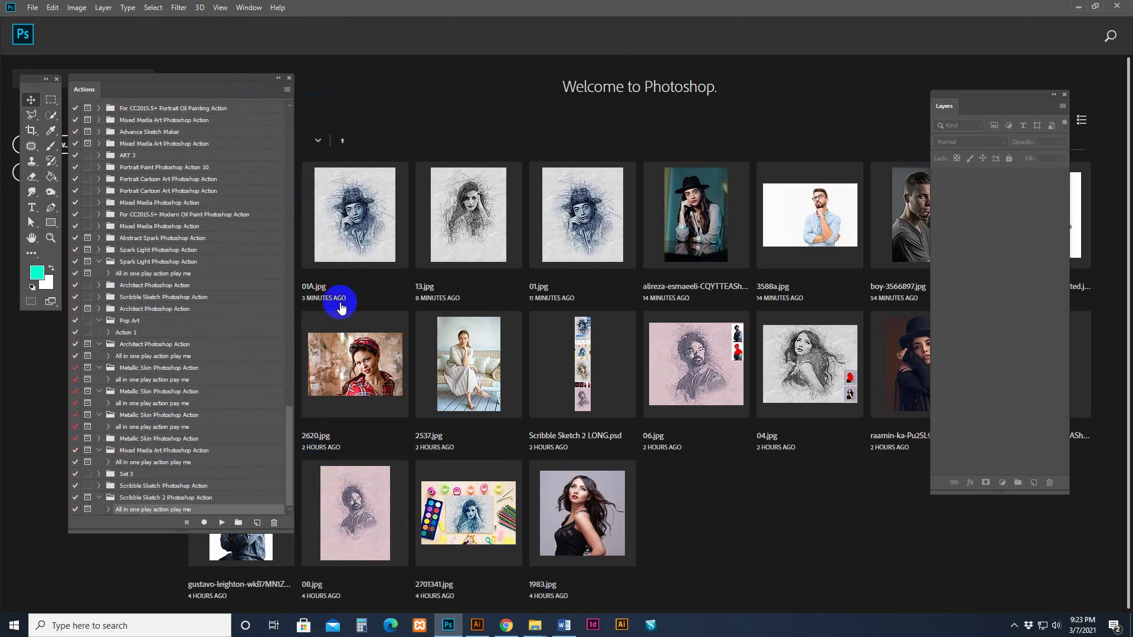
Look up Scribble Sketch 2 Photoshop Action.atn in the package folder in File Explorer and return to Photoshop.
mouse_move(535, 625)
click(381, 579)
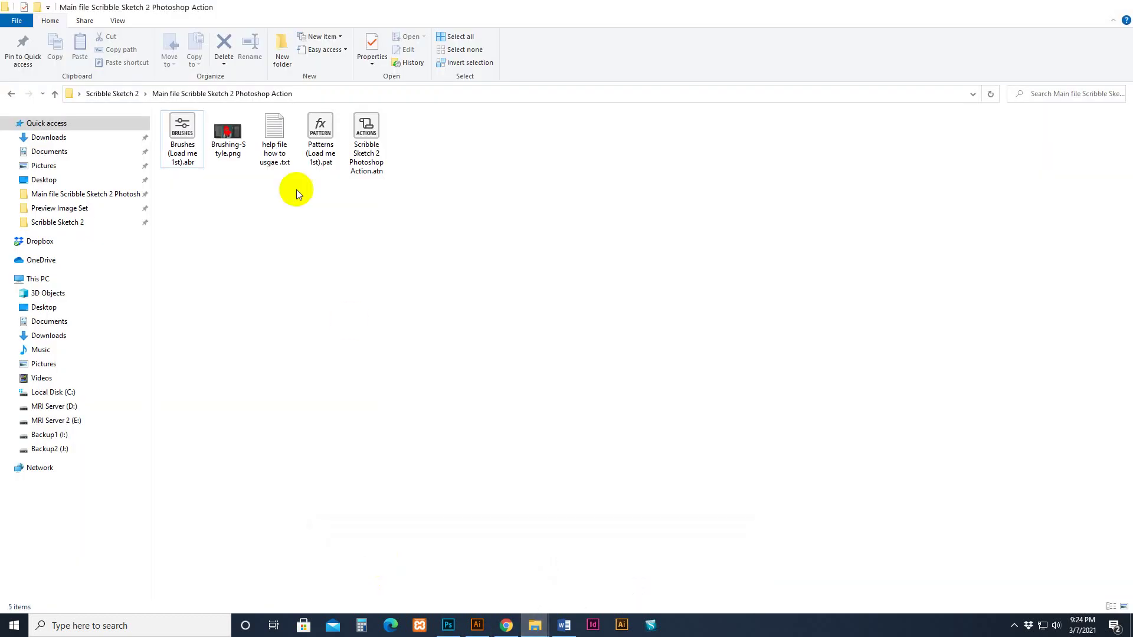
click(371, 144)
click(474, 520)
drag(459, 619, 324, 197)
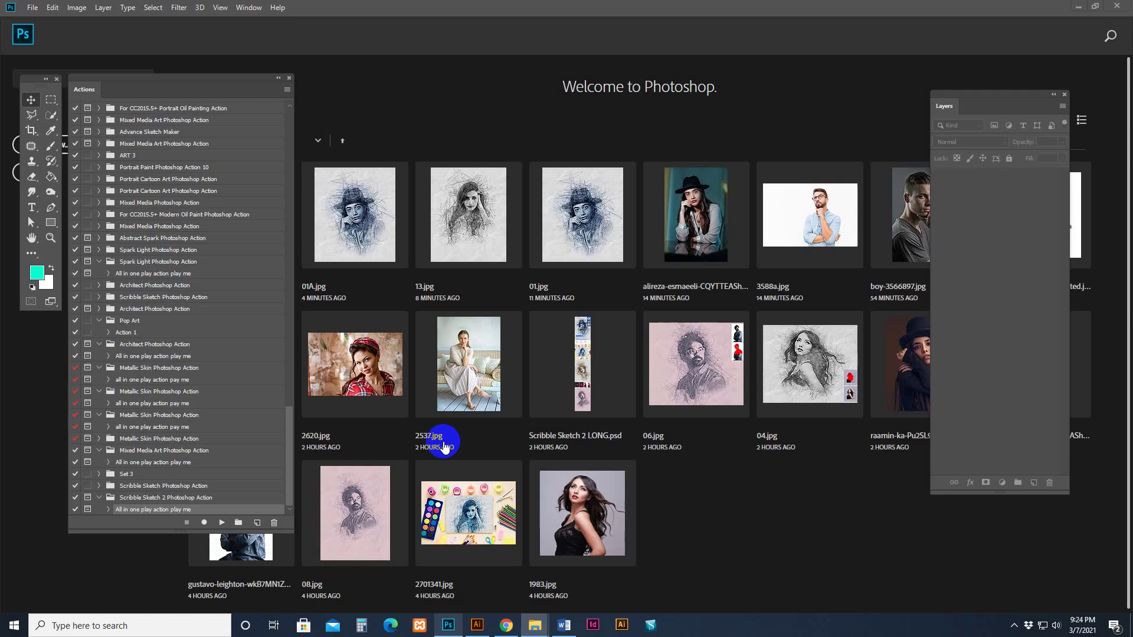
Load Scribble Sketch 2 Photoshop Action.atn into the Actions panel and select its "All in one play action play me" action.
click(288, 90)
click(287, 91)
click(287, 90)
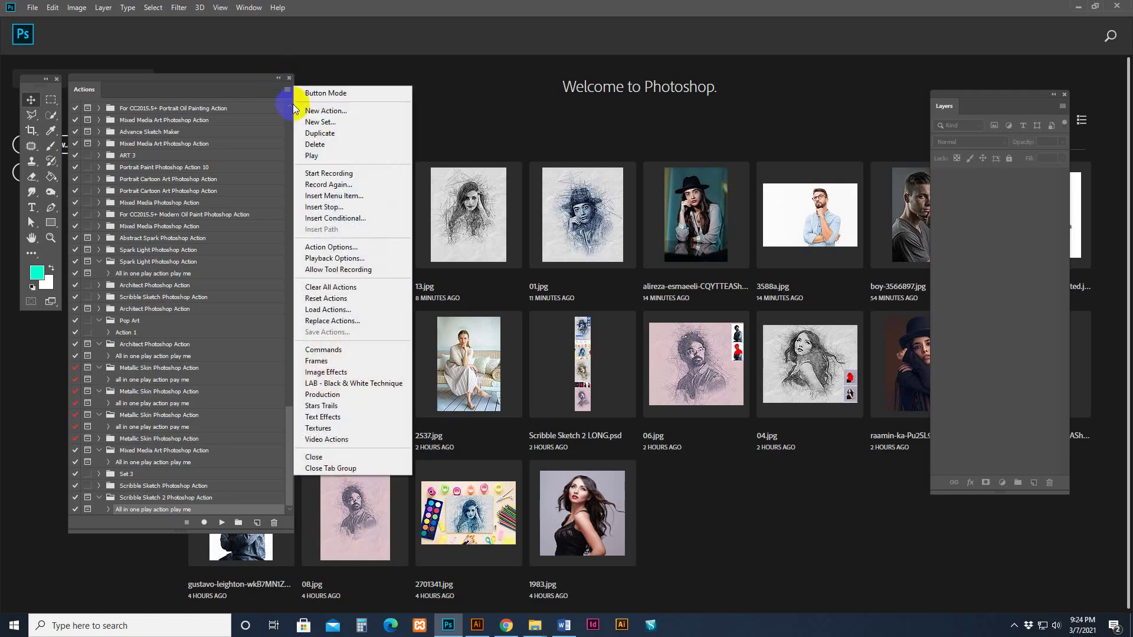
click(344, 313)
click(98, 99)
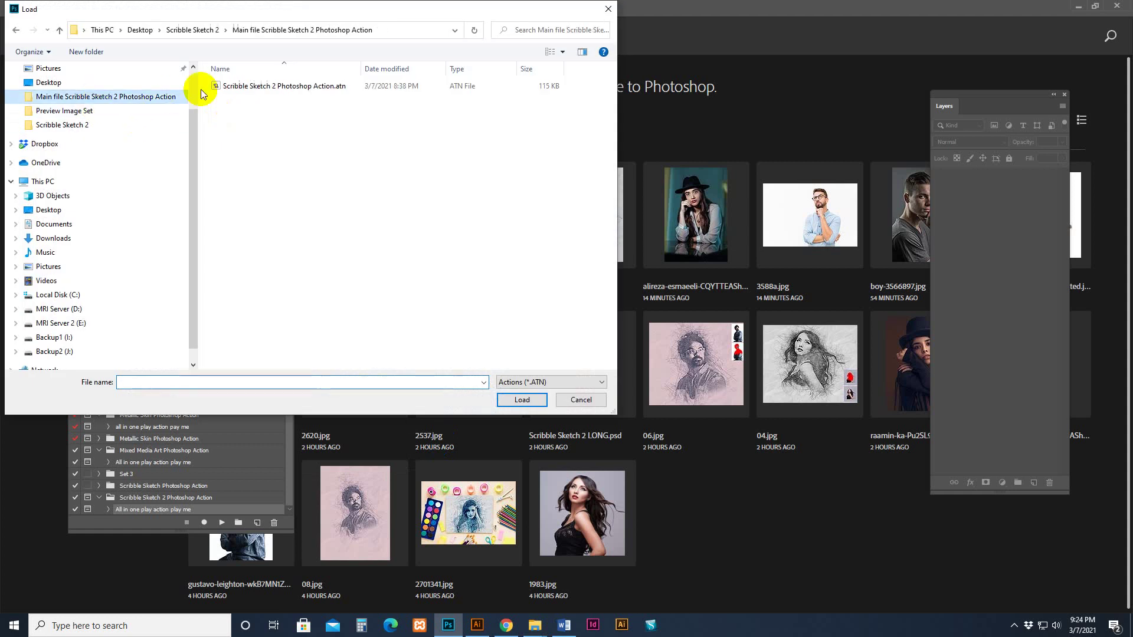
click(250, 92)
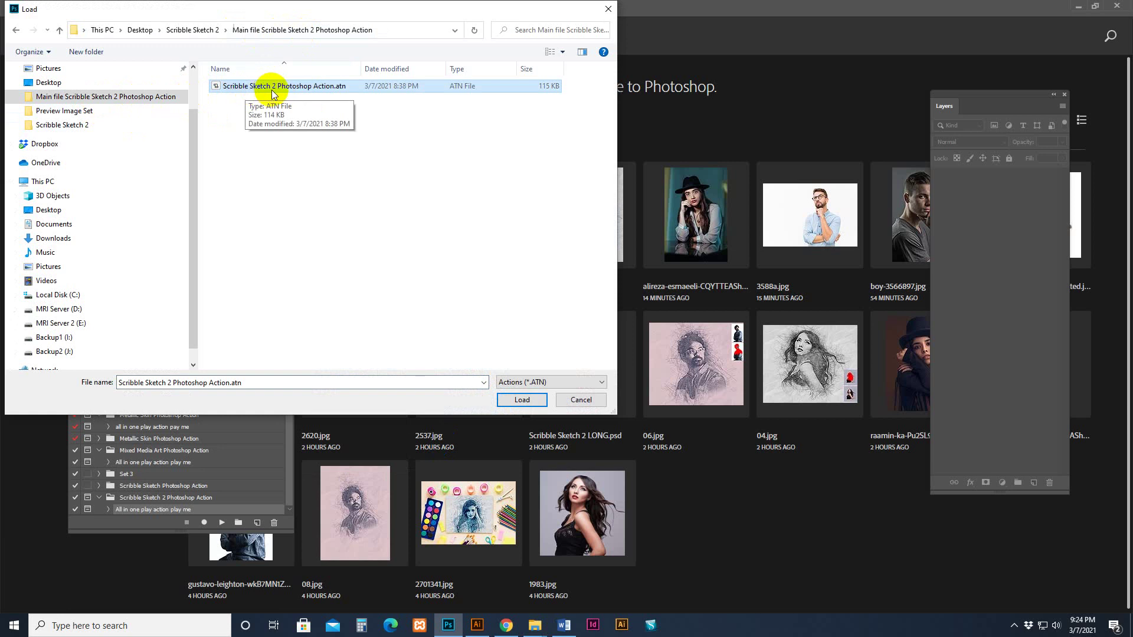
click(521, 400)
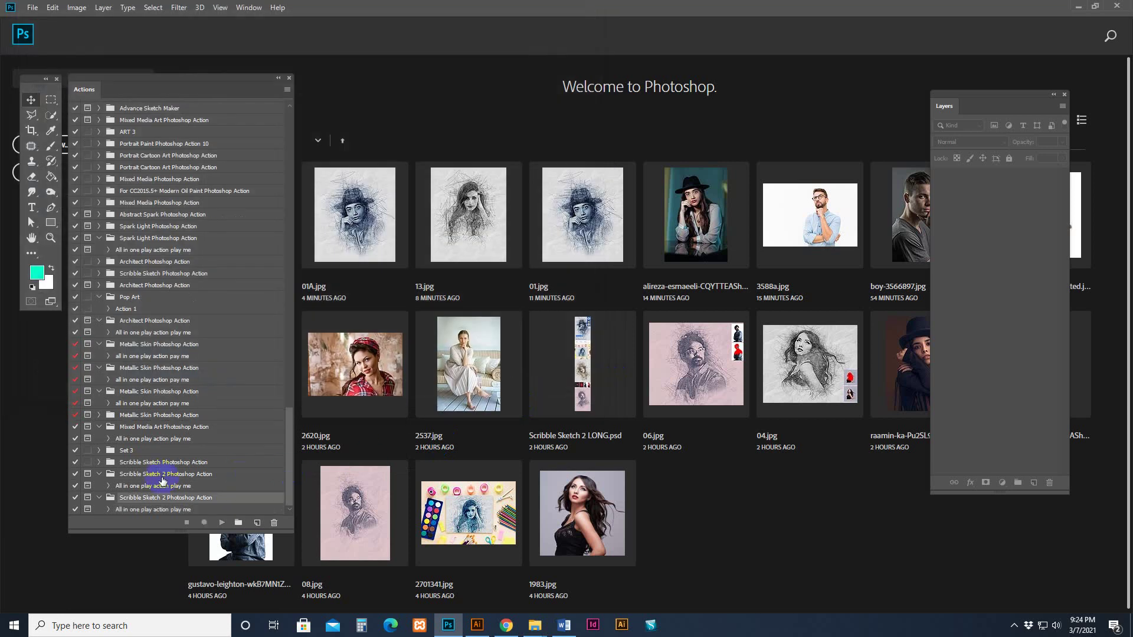
click(147, 511)
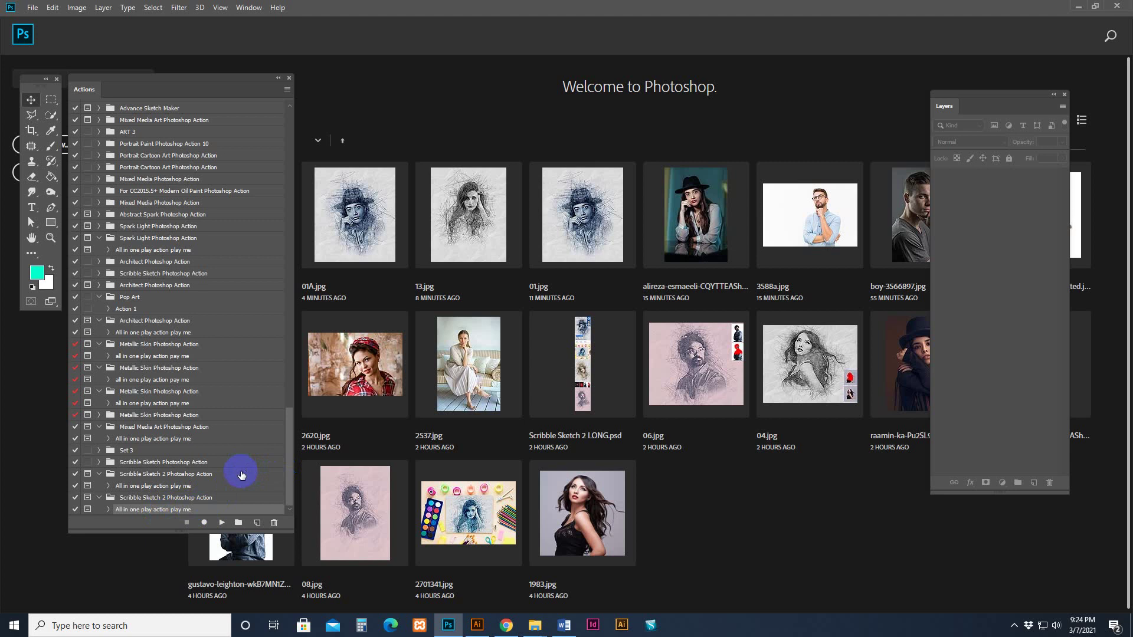
Open the JPG portrait of the woman in the black hat from the Scribble Sketch 2 folder in Photoshop.
mouse_move(535, 624)
click(385, 579)
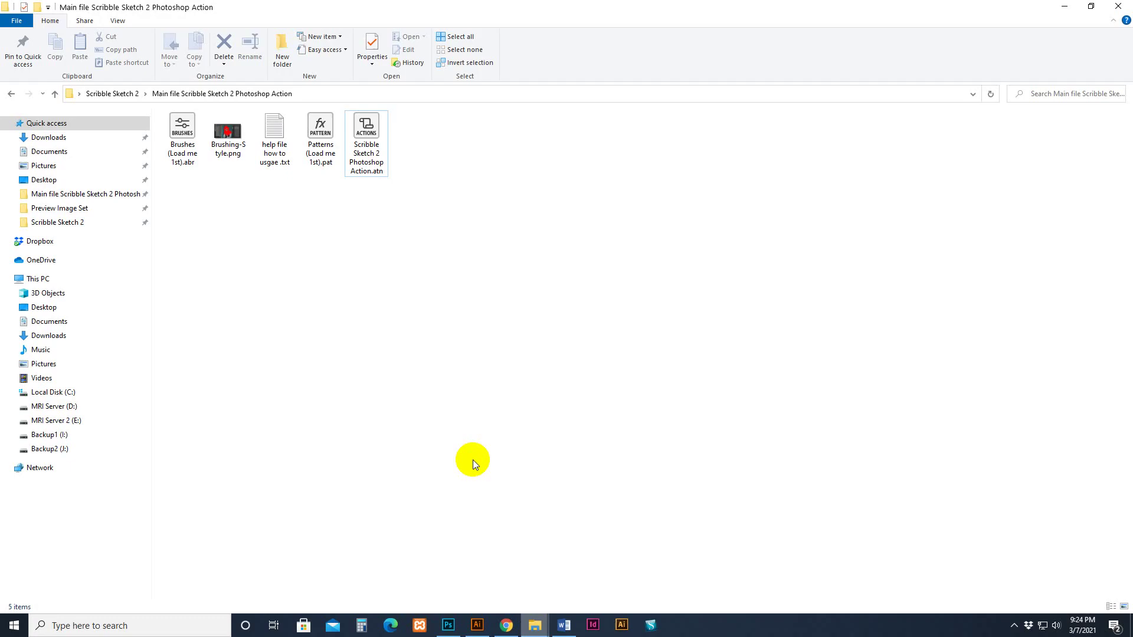
key(alt+Up)
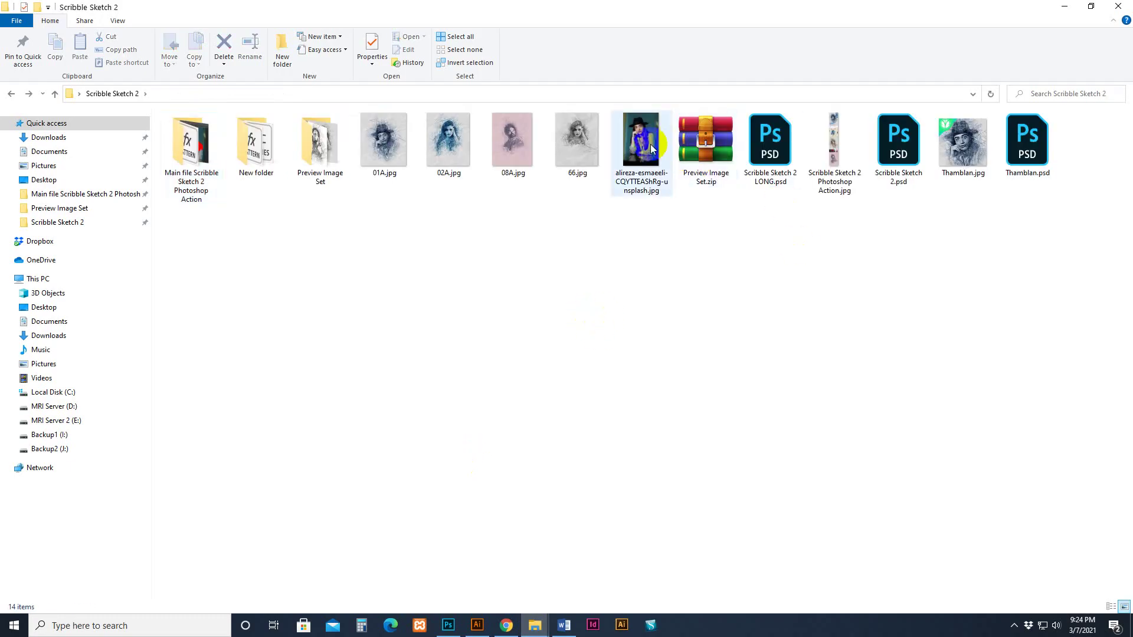
mouse_move(642, 142)
mouse_down()
mouse_move(446, 608)
mouse_move(506, 67)
mouse_move(502, 108)
mouse_up()
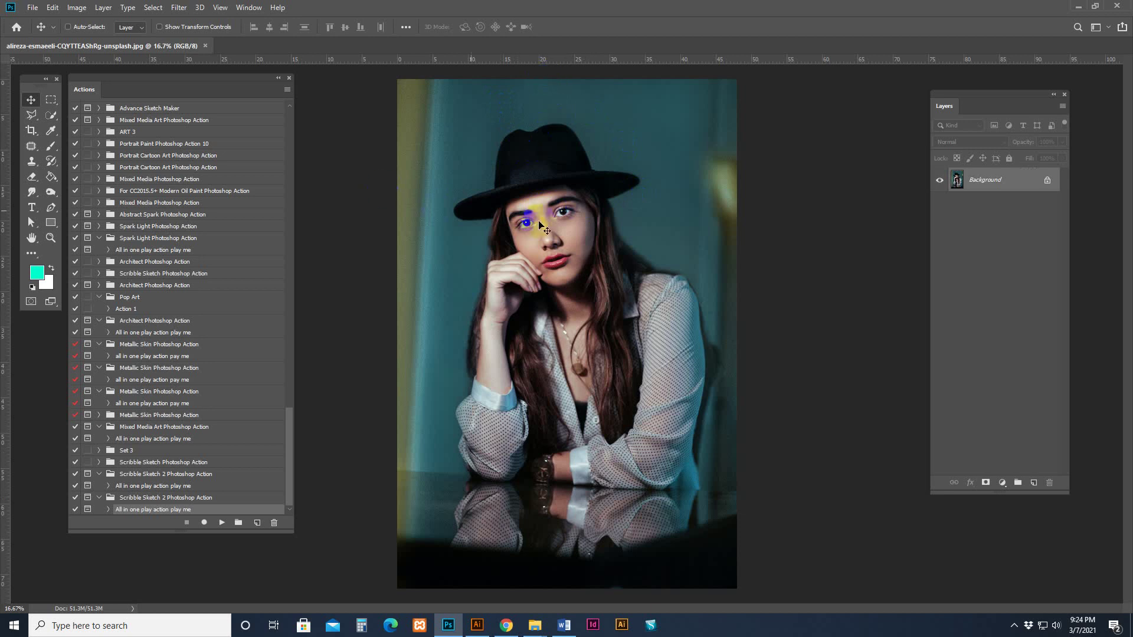
key(ctrl+minus)
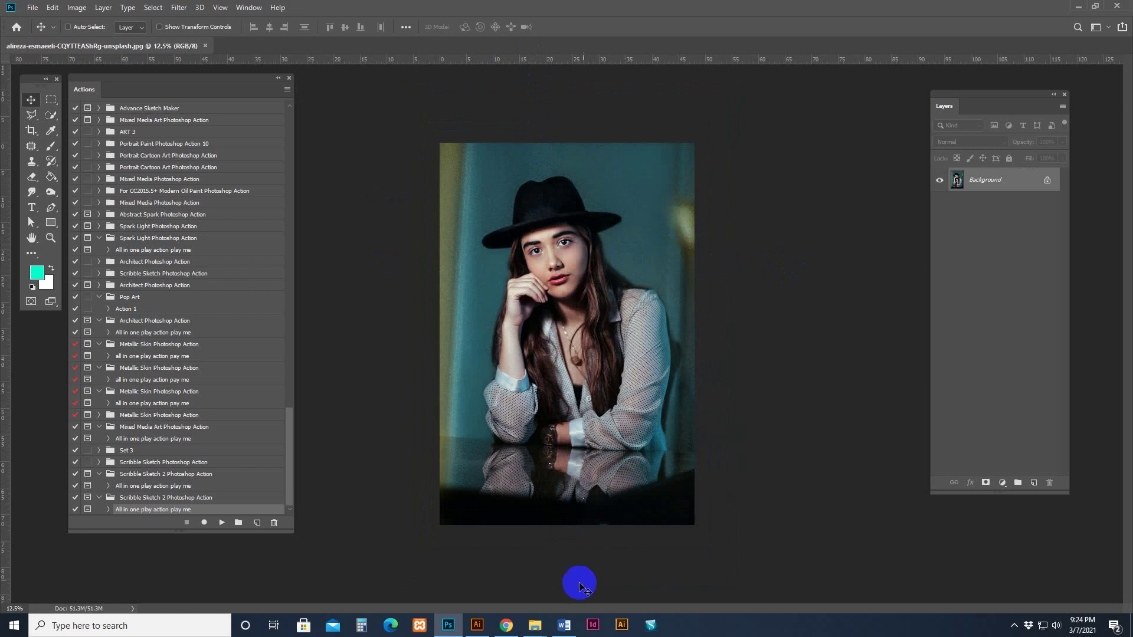
View the sample result 01A.jpg in Photos to examine the space around the subject, and return to Photoshop.
mouse_move(534, 624)
click(404, 577)
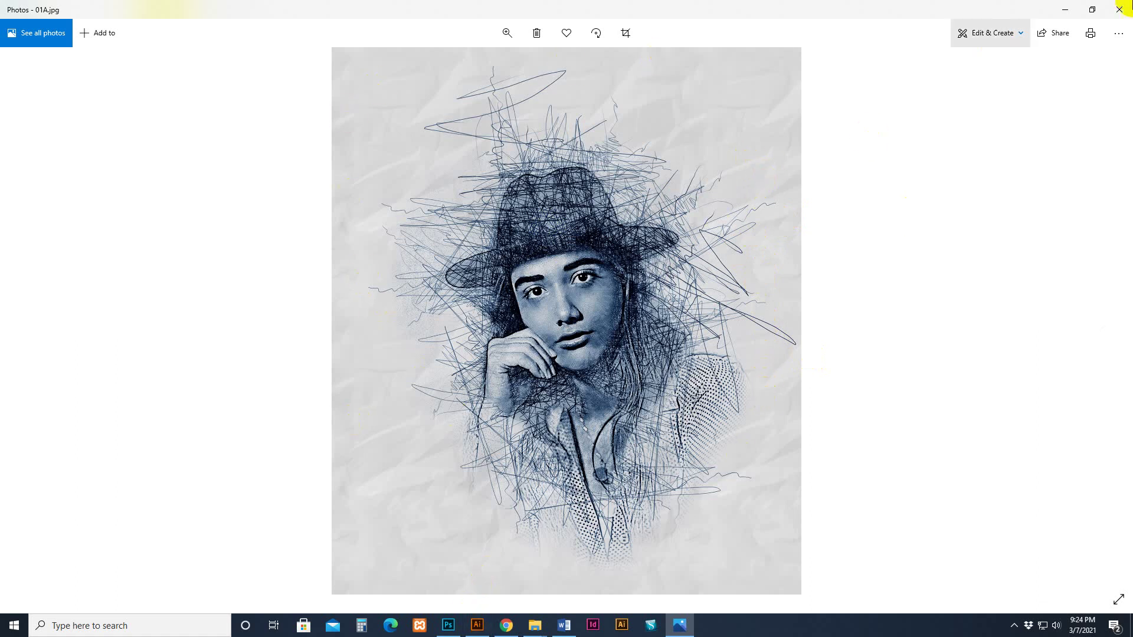
click(1119, 9)
click(448, 624)
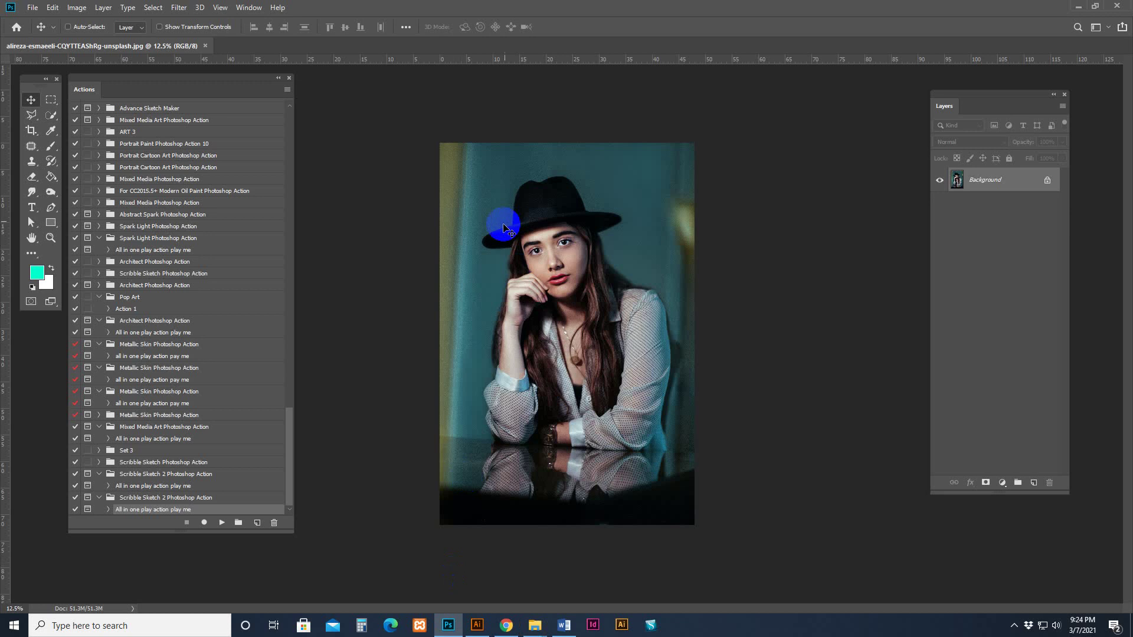
Extend the canvas beyond the photo on all four sides with the Crop tool, leaving white margins around the portrait.
click(32, 131)
right_click(34, 133)
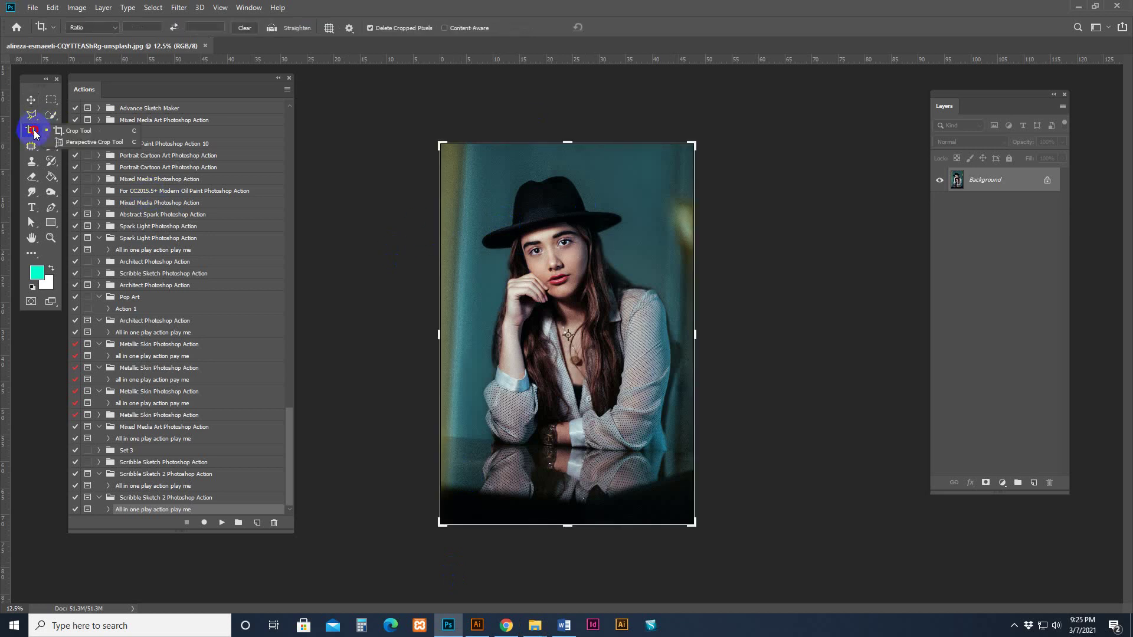
click(86, 133)
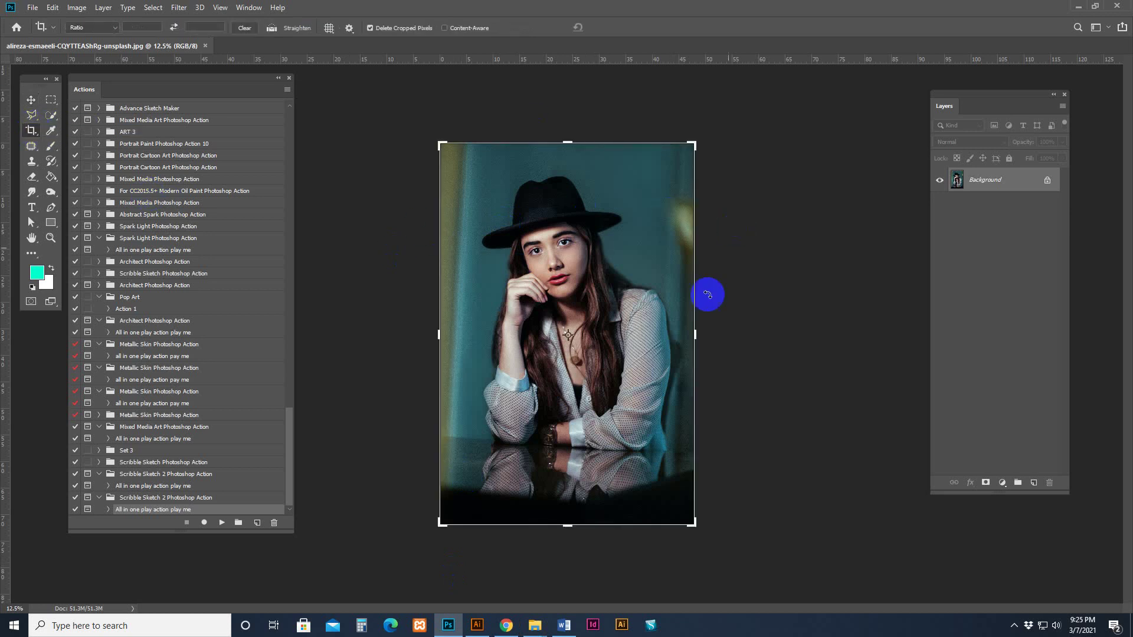
drag(696, 335, 726, 337)
click(724, 348)
drag(562, 133, 562, 105)
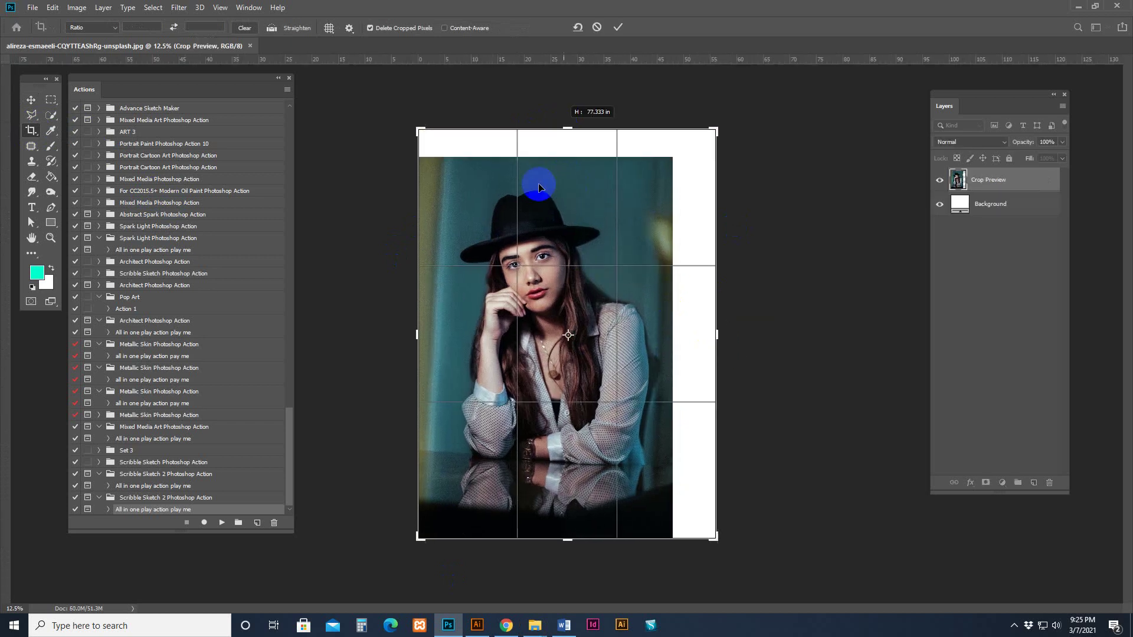
drag(416, 337, 394, 337)
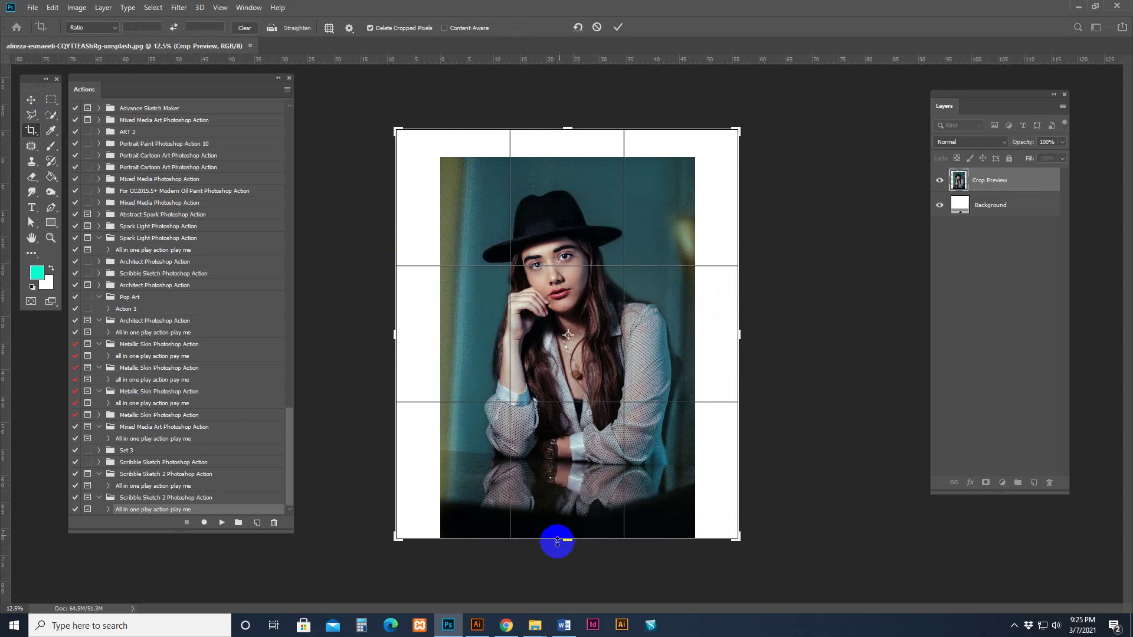
drag(559, 542, 570, 555)
drag(567, 127, 567, 106)
key(Return)
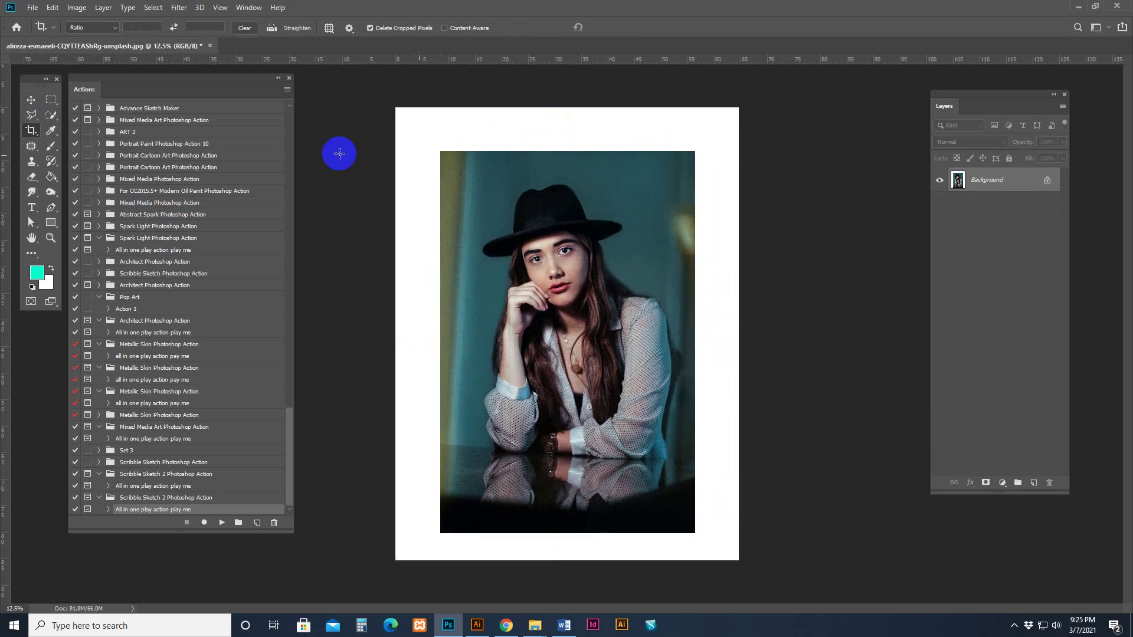
Sample the dark teal at the upper edge of the portrait's backdrop as the foreground colour with the Eyedropper.
click(51, 145)
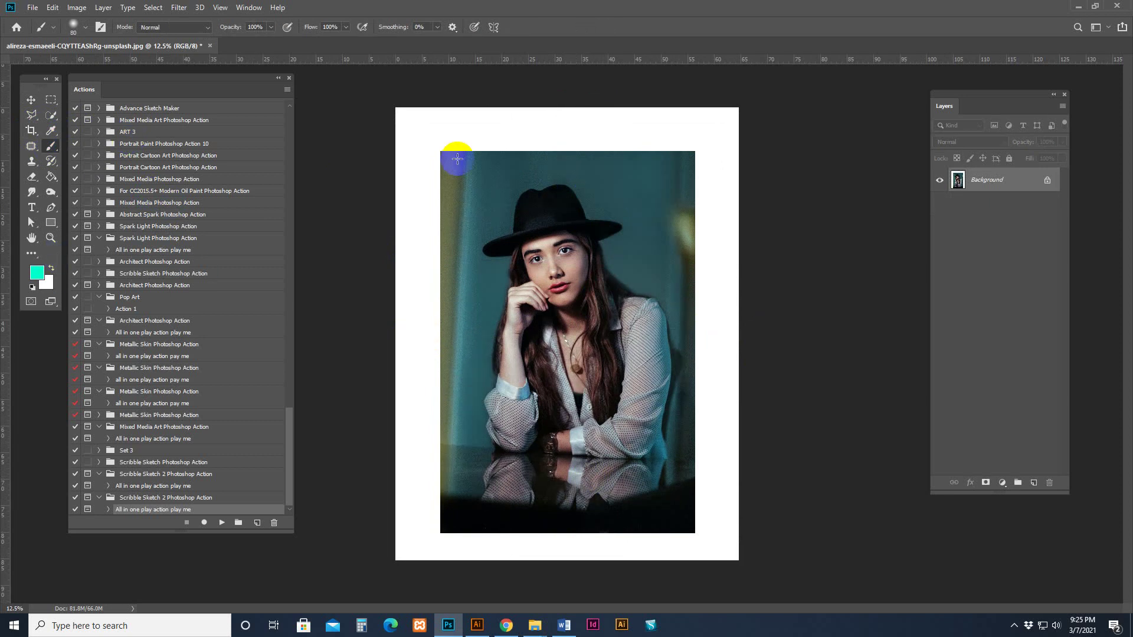
click(49, 143)
click(50, 130)
click(491, 155)
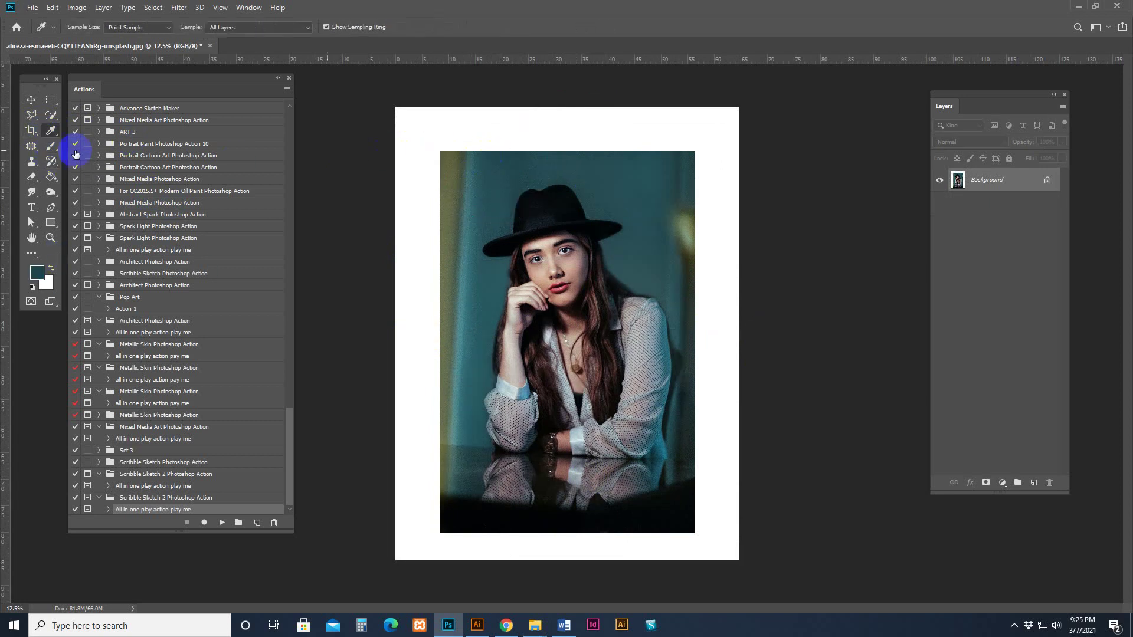
Choose a soft round brush for the Brush tool and enlarge it to 400 px.
click(52, 147)
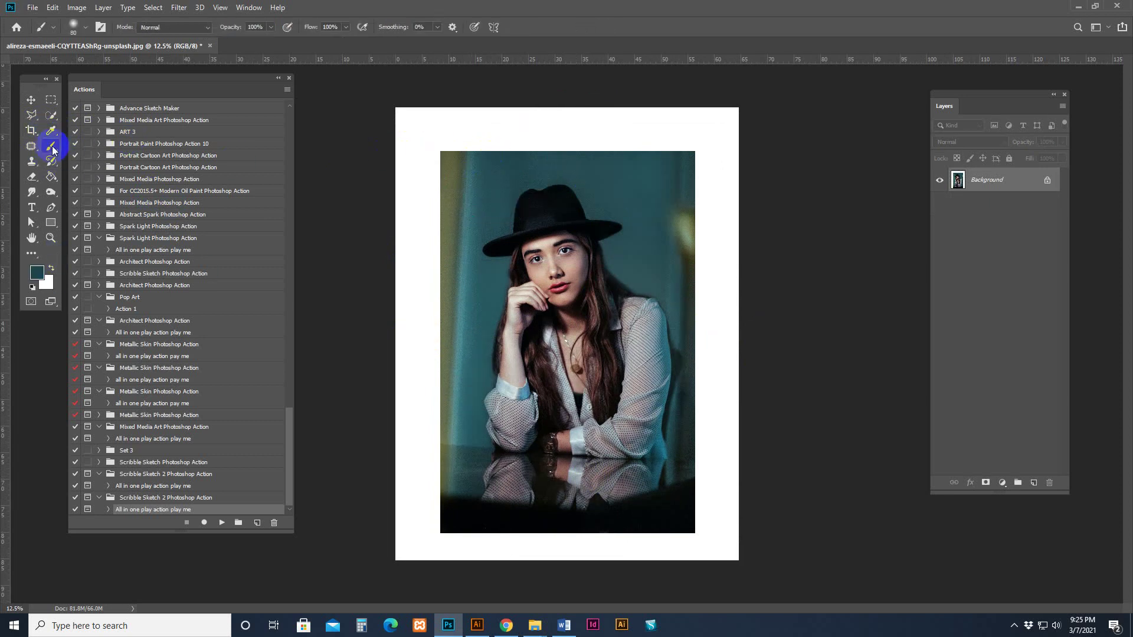
click(83, 31)
click(162, 151)
click(645, 19)
key(])
key(])
key(])
key(])
key(])
key(])
key(])
key(])
key(])
key(])
key(])
key(])
key(])
key(])
key(])
key(])
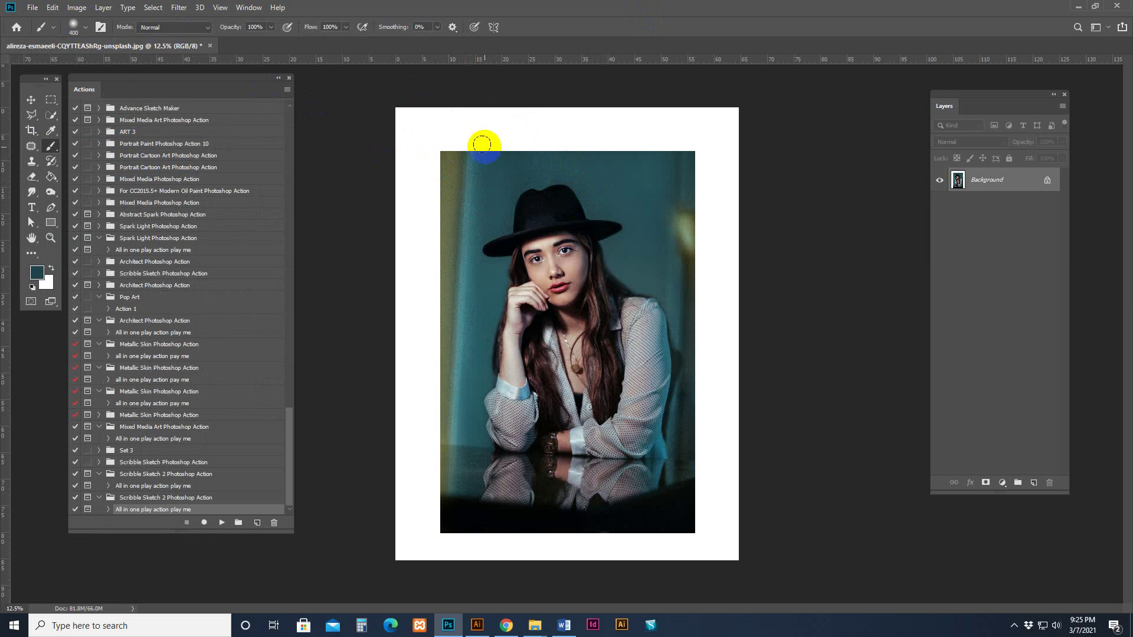
Paint over the white margins around the portrait with matching teal, olive and near-black colours to continue the backdrop.
mouse_move(435, 144)
mouse_down()
mouse_move(536, 151)
mouse_move(477, 152)
mouse_move(693, 138)
mouse_move(598, 129)
mouse_move(780, 124)
mouse_move(656, 98)
mouse_move(399, 108)
mouse_move(459, 121)
mouse_move(478, 142)
mouse_move(447, 135)
mouse_move(733, 129)
mouse_move(686, 104)
mouse_move(704, 129)
mouse_move(695, 235)
mouse_move(720, 154)
mouse_move(734, 397)
mouse_move(758, 433)
mouse_move(743, 484)
mouse_move(707, 504)
mouse_move(696, 272)
mouse_move(719, 312)
mouse_move(739, 440)
mouse_move(741, 431)
mouse_move(686, 566)
mouse_move(731, 536)
mouse_move(504, 555)
mouse_move(643, 519)
mouse_move(429, 540)
mouse_move(506, 549)
mouse_move(444, 561)
mouse_move(742, 527)
mouse_move(410, 547)
mouse_move(422, 520)
mouse_move(431, 547)
mouse_move(408, 297)
mouse_move(428, 96)
mouse_move(439, 482)
mouse_move(397, 129)
mouse_move(404, 508)
mouse_move(401, 241)
mouse_up()
alt+click(646, 515)
alt+click(439, 459)
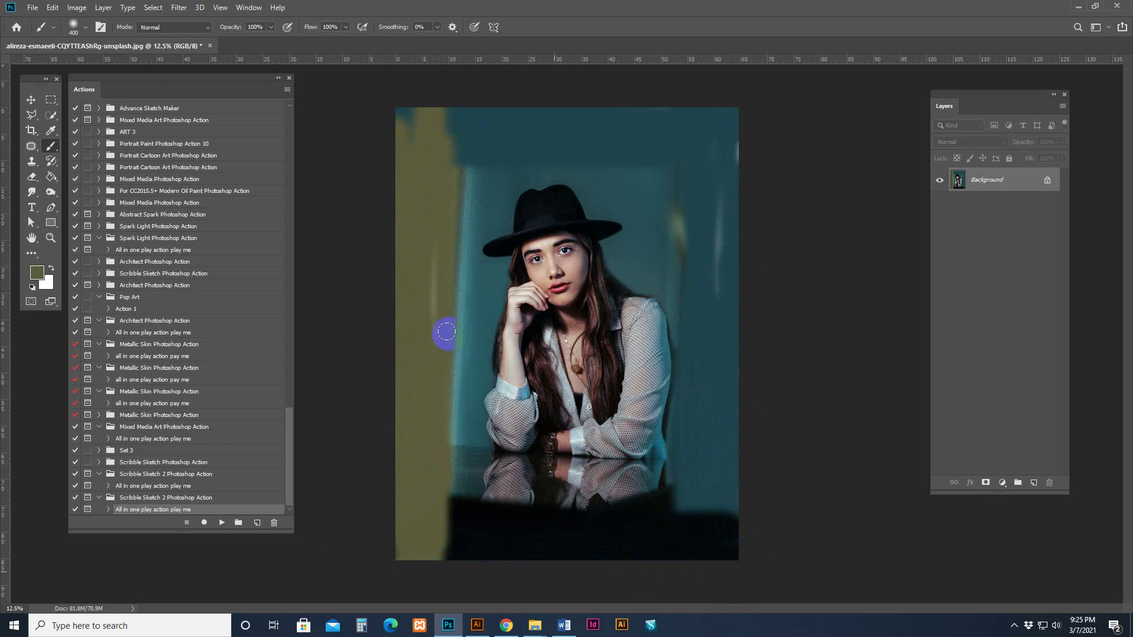
Switch to the Move tool and add a new empty layer above the Background layer.
click(32, 101)
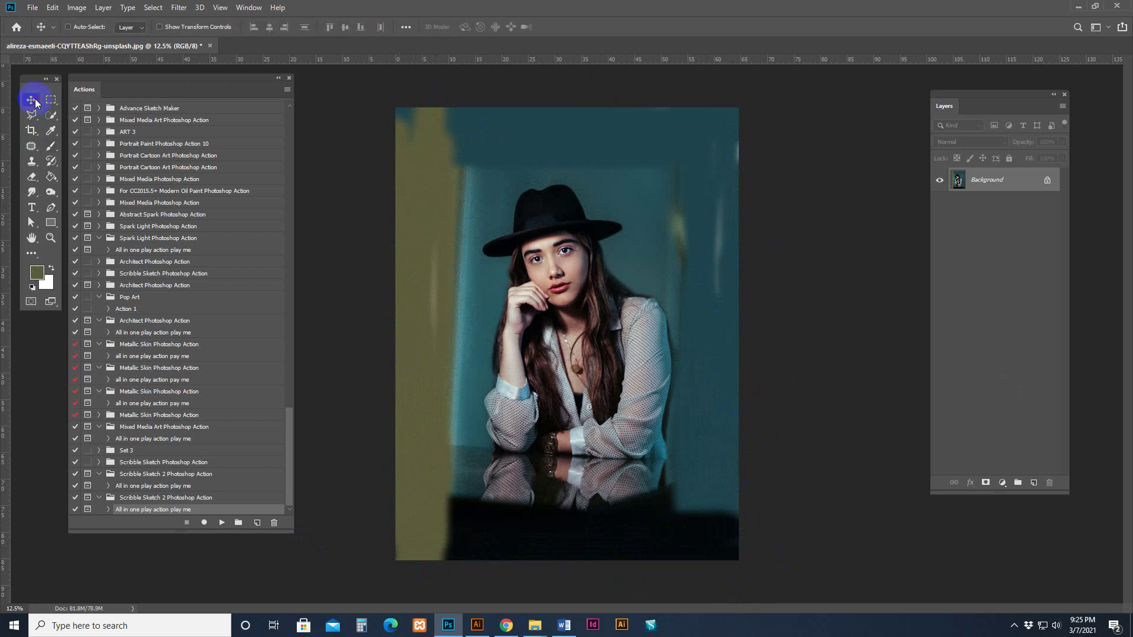
key(ctrl+plus)
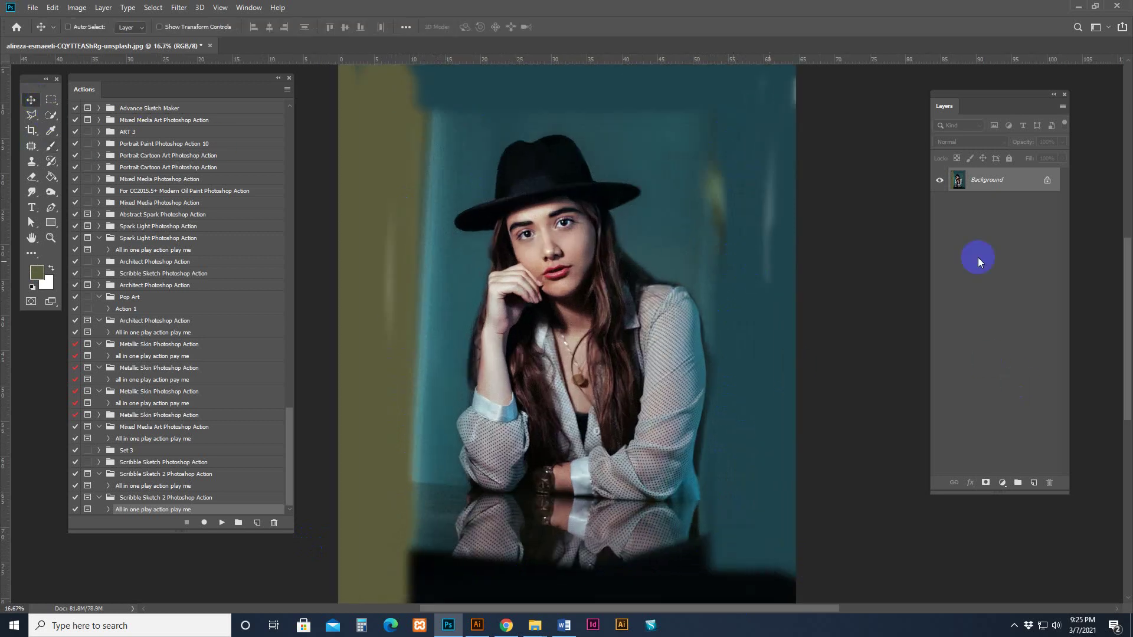
click(1033, 482)
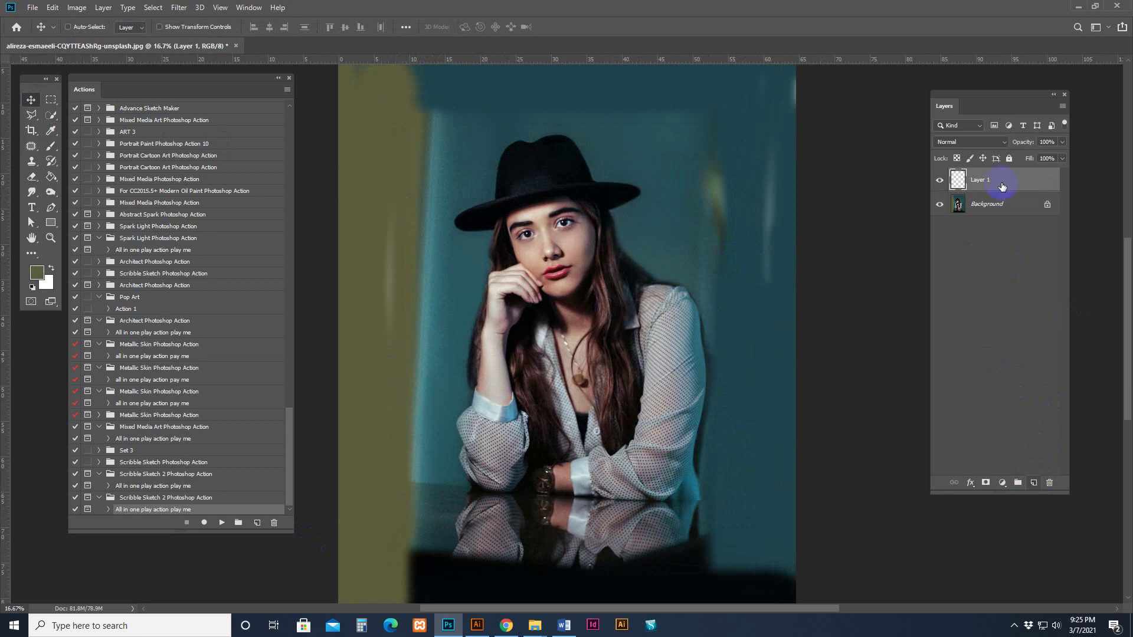
Delete the empty Layer 1 and flatten the unlocked portrait layer back into a single locked Background.
key(Delete)
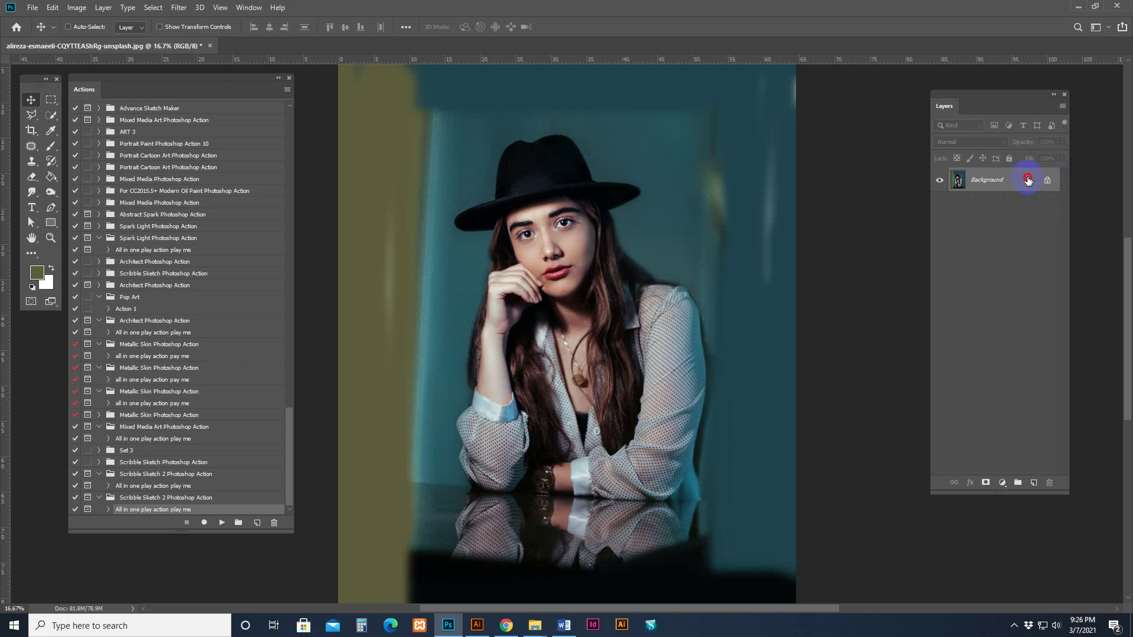
double_click(1028, 180)
key(Return)
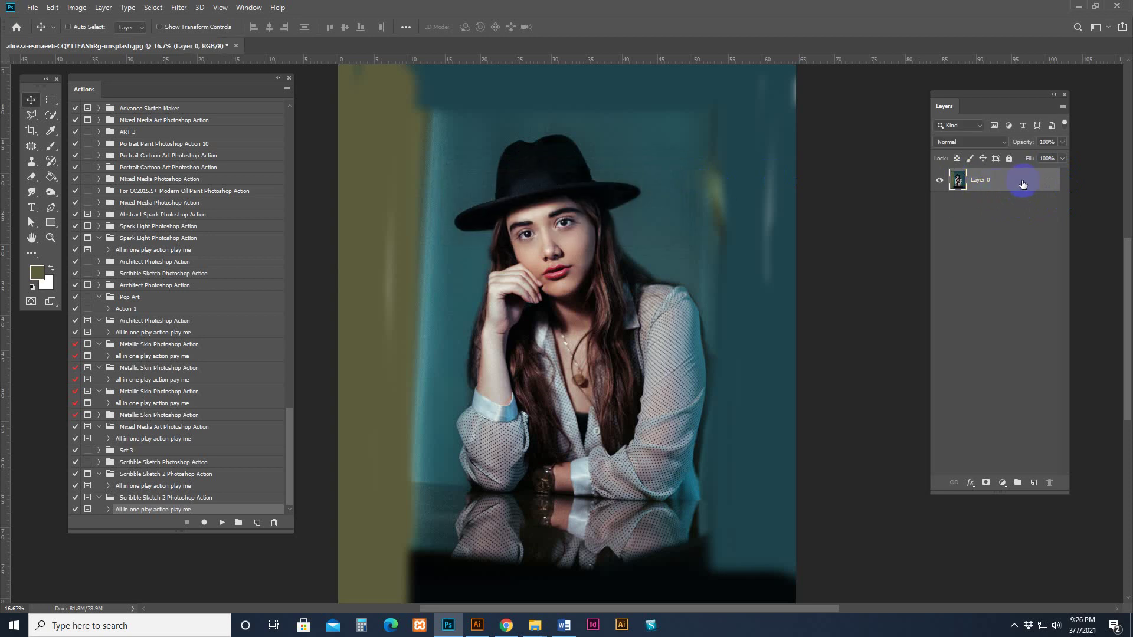
right_click(1023, 184)
click(905, 482)
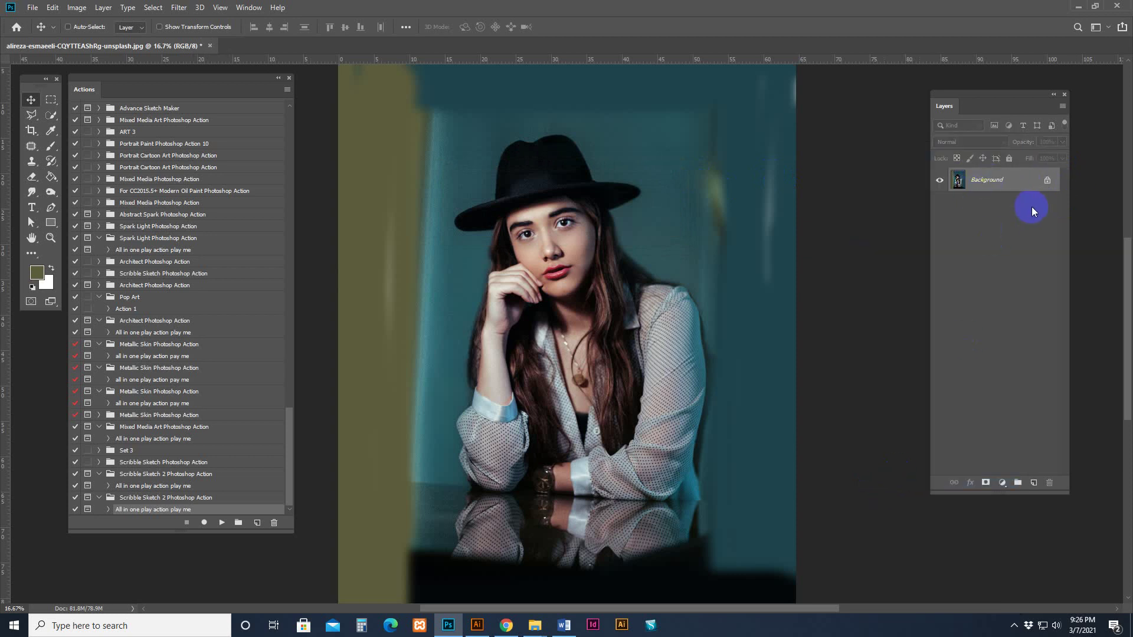
Set the image's colour mode to RGB Color.
click(78, 8)
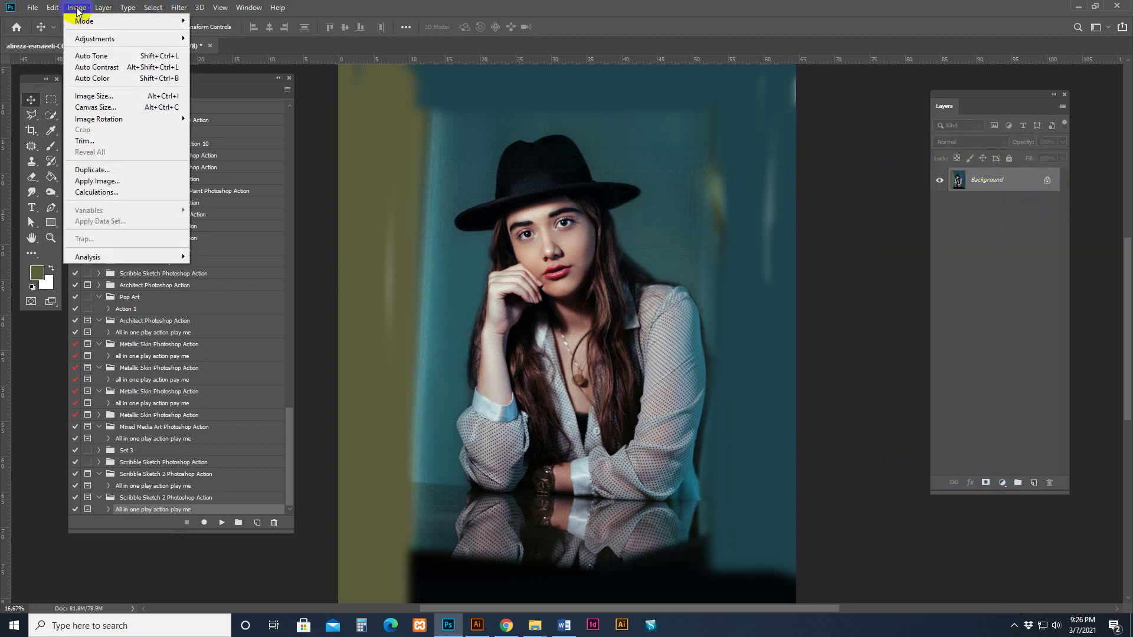
mouse_move(87, 23)
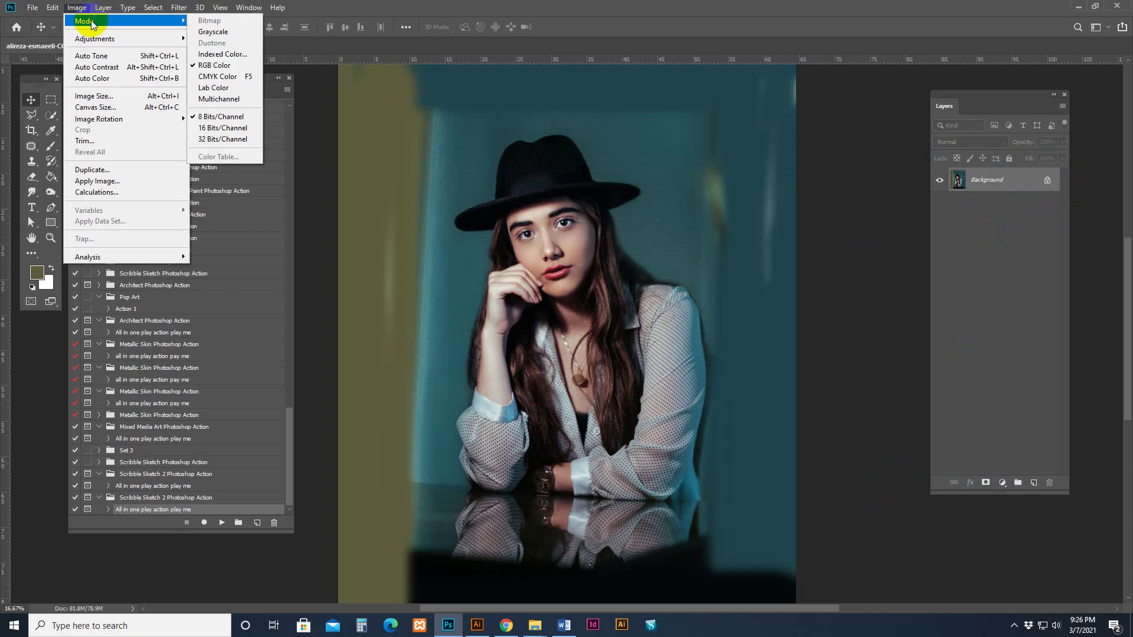
click(235, 70)
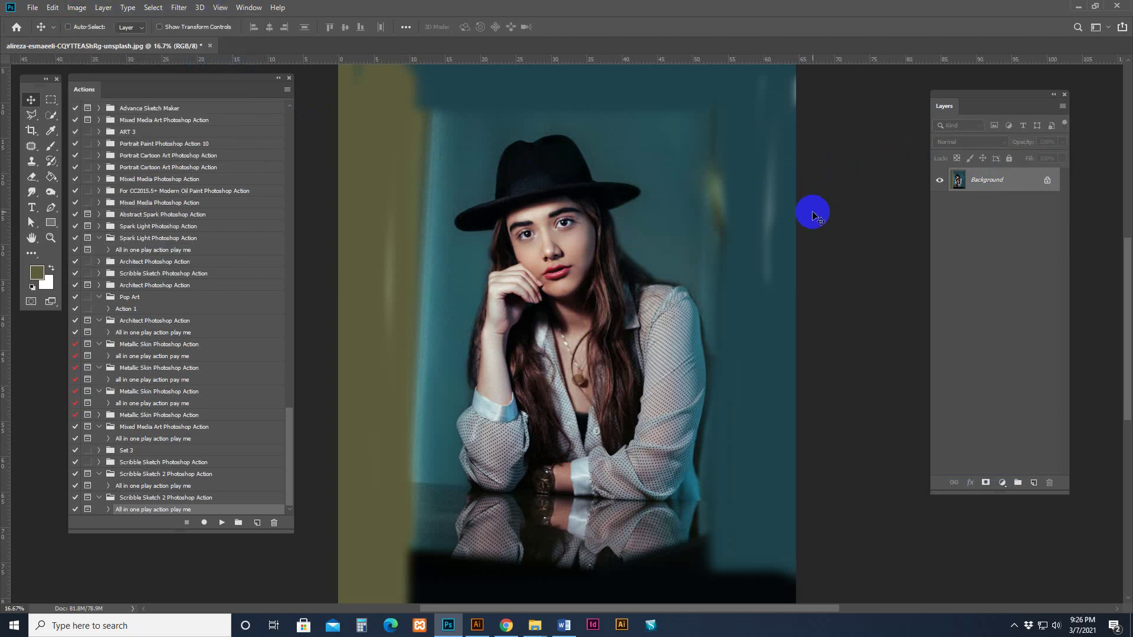
Add a new empty layer above the Background and name it "brush".
click(1033, 484)
click(984, 181)
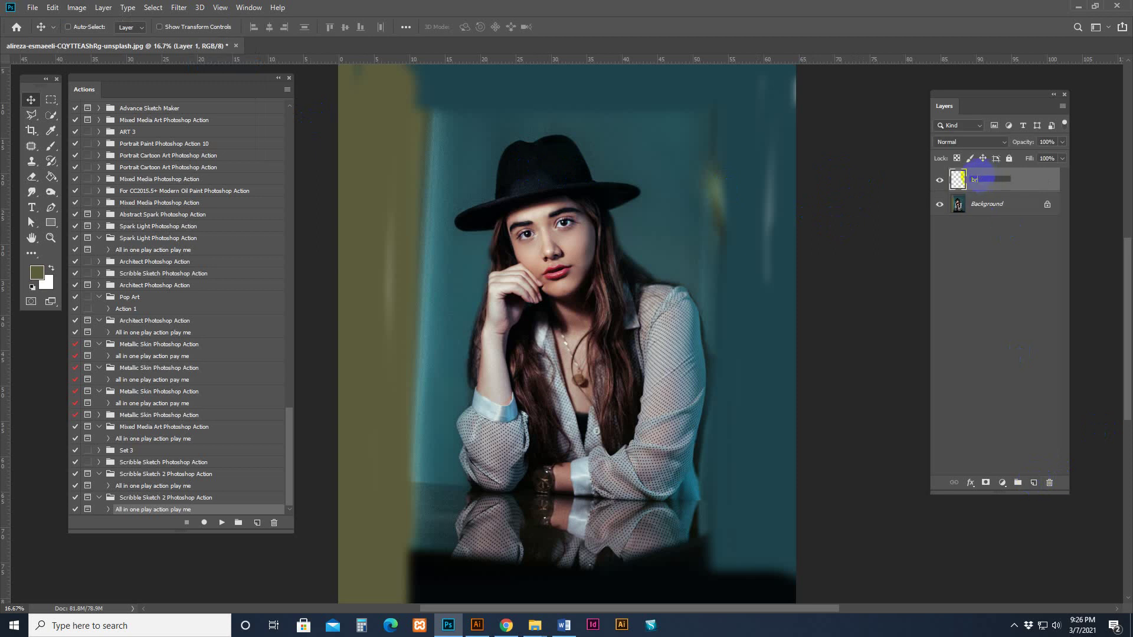
key(Return)
Change the foreground colour to a bright, fully saturated red.
click(36, 273)
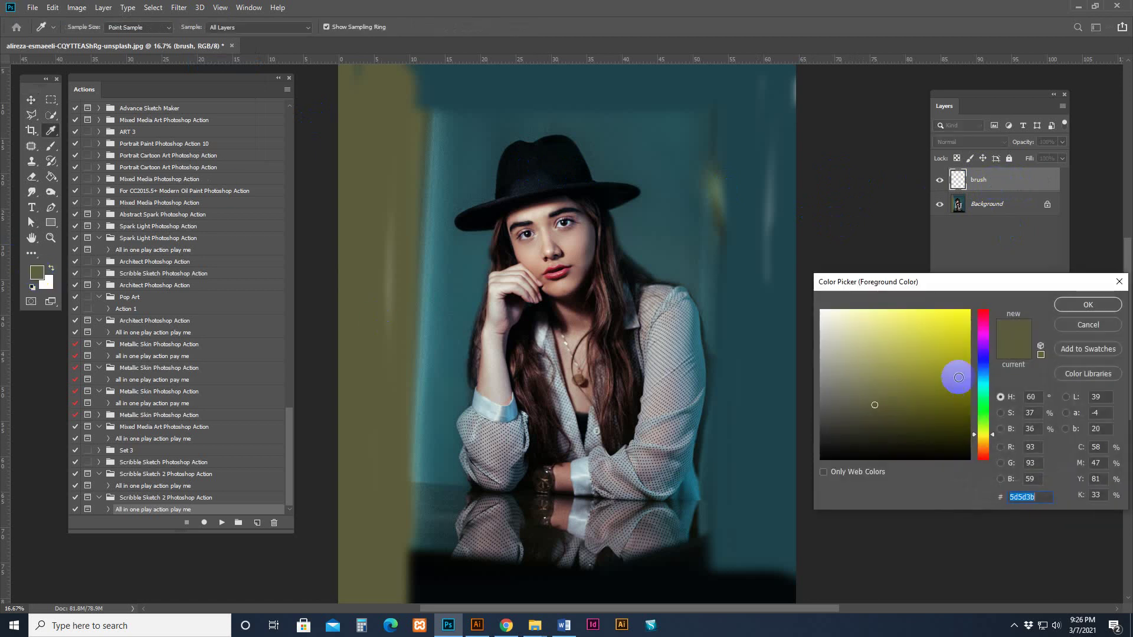
drag(948, 372, 983, 316)
click(1087, 304)
key(v)
Choose a hard round brush for the Brush tool at a size of 200 px.
click(51, 145)
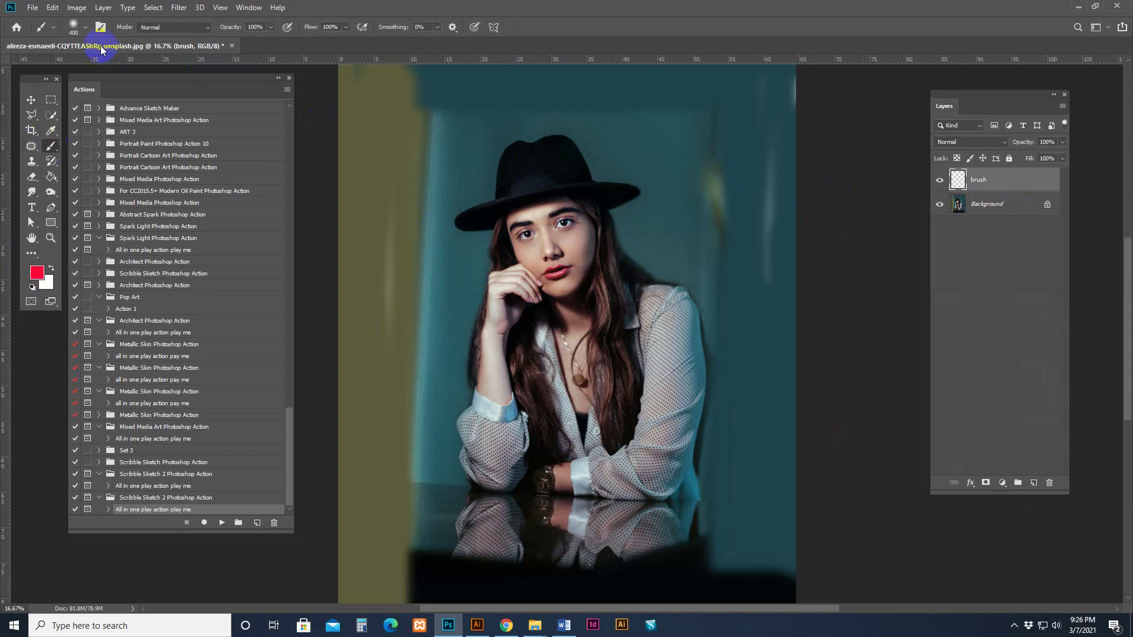
click(83, 27)
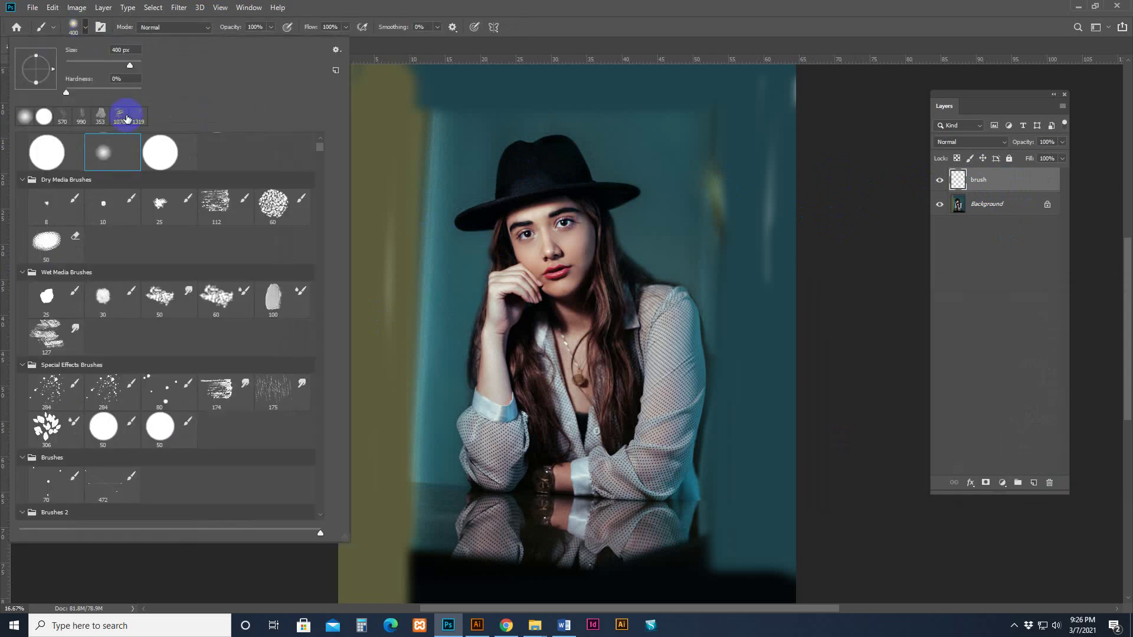
click(167, 151)
click(619, 20)
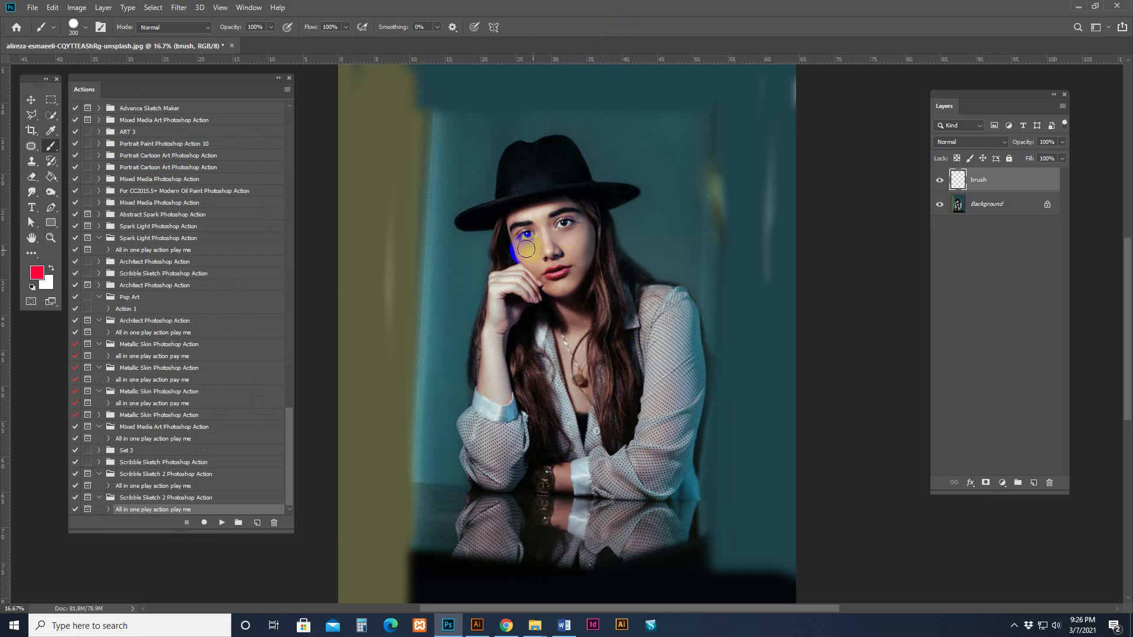
Paint red over part of the face, hand and hat brim with the brush reduced to 125 px, and compare with the brush layer hidden.
mouse_move(530, 240)
mouse_down()
mouse_move(549, 268)
mouse_move(553, 217)
mouse_move(531, 224)
mouse_move(523, 208)
mouse_move(499, 263)
mouse_move(525, 253)
mouse_move(531, 269)
mouse_move(508, 272)
mouse_move(535, 290)
mouse_move(493, 279)
mouse_move(537, 301)
mouse_move(499, 286)
mouse_move(523, 302)
mouse_move(504, 292)
mouse_move(497, 331)
mouse_move(500, 306)
mouse_move(525, 287)
mouse_move(499, 362)
mouse_up()
key(bracketleft)
key(bracketleft)
key(bracketleft)
mouse_move(540, 309)
mouse_down()
mouse_move(536, 381)
mouse_move(551, 319)
mouse_move(571, 342)
mouse_move(548, 310)
mouse_move(561, 359)
mouse_move(535, 319)
mouse_move(492, 318)
mouse_move(485, 355)
mouse_move(511, 282)
mouse_move(509, 227)
mouse_move(461, 224)
mouse_move(505, 203)
mouse_move(475, 223)
mouse_move(530, 210)
mouse_move(500, 206)
mouse_move(512, 152)
mouse_up()
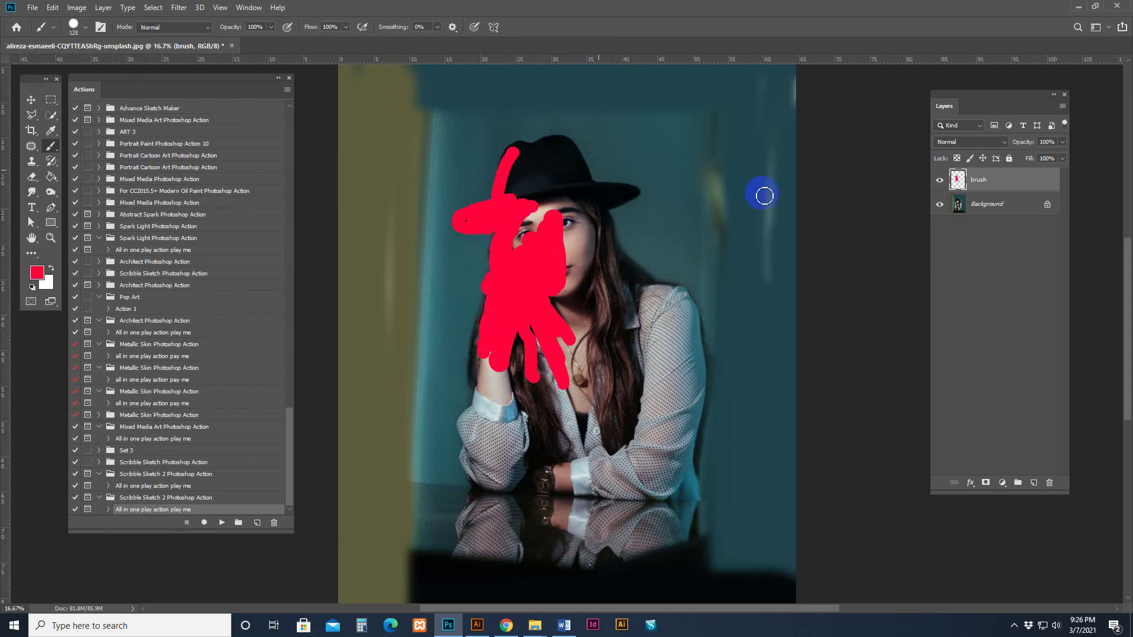
click(940, 180)
click(940, 180)
click(940, 180)
click(940, 180)
Paint red over the rest of the hat, face, hair and shoulders, enlarging the brush to between 150 and 175 px.
click(472, 222)
key(bracketright)
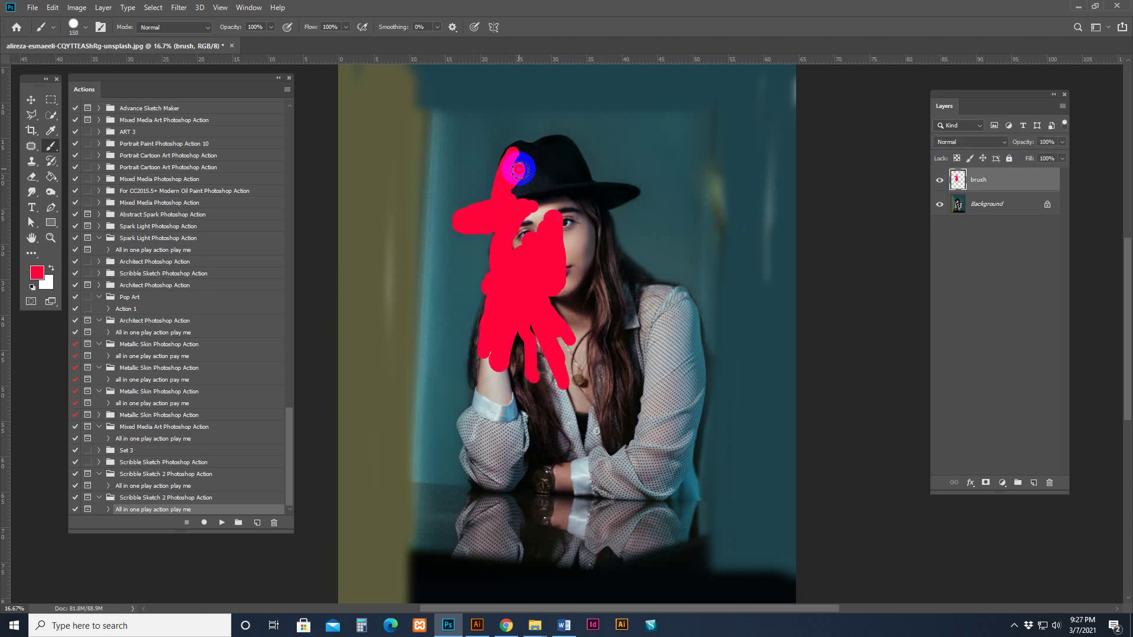
mouse_move(517, 168)
mouse_down()
mouse_move(517, 149)
mouse_move(509, 168)
mouse_move(532, 219)
mouse_move(518, 181)
mouse_move(543, 147)
mouse_move(568, 144)
mouse_move(597, 191)
mouse_move(633, 190)
mouse_move(607, 212)
mouse_move(608, 229)
mouse_move(644, 289)
mouse_move(632, 275)
mouse_move(693, 300)
mouse_move(698, 331)
mouse_move(685, 346)
mouse_move(685, 310)
mouse_move(656, 351)
mouse_move(678, 308)
mouse_move(645, 357)
mouse_move(664, 305)
mouse_move(630, 358)
mouse_move(630, 320)
mouse_move(617, 403)
mouse_move(610, 346)
mouse_move(613, 417)
mouse_move(605, 330)
mouse_move(604, 350)
mouse_move(613, 290)
mouse_move(629, 330)
mouse_move(598, 225)
mouse_move(612, 192)
mouse_move(555, 155)
mouse_move(589, 196)
mouse_move(559, 172)
mouse_move(545, 204)
mouse_move(551, 153)
mouse_move(521, 265)
mouse_move(516, 215)
mouse_move(553, 206)
mouse_move(563, 231)
mouse_move(574, 203)
mouse_move(587, 228)
mouse_move(572, 183)
mouse_move(559, 338)
mouse_move(578, 321)
mouse_move(600, 388)
mouse_move(582, 346)
mouse_move(564, 360)
mouse_move(614, 374)
mouse_move(539, 322)
mouse_move(593, 347)
mouse_move(580, 305)
mouse_up()
key(bracketright)
key(bracketright)
key(bracketright)
key(bracketleft)
key(bracketleft)
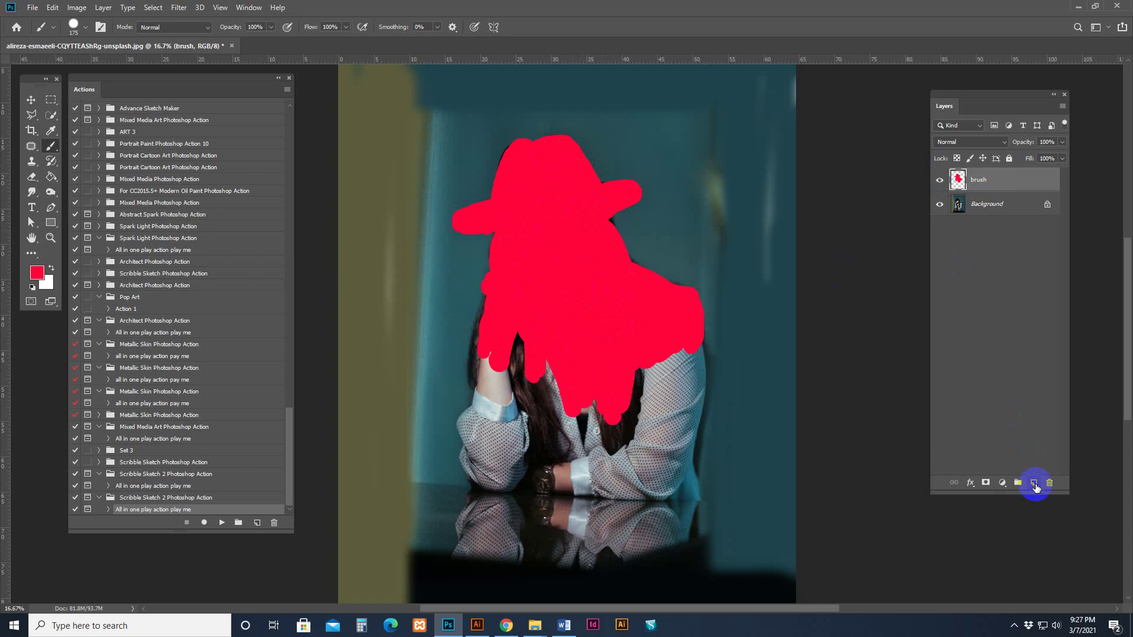
Add a new layer named "focus" above the brush layer and hide the brush layer.
click(1034, 484)
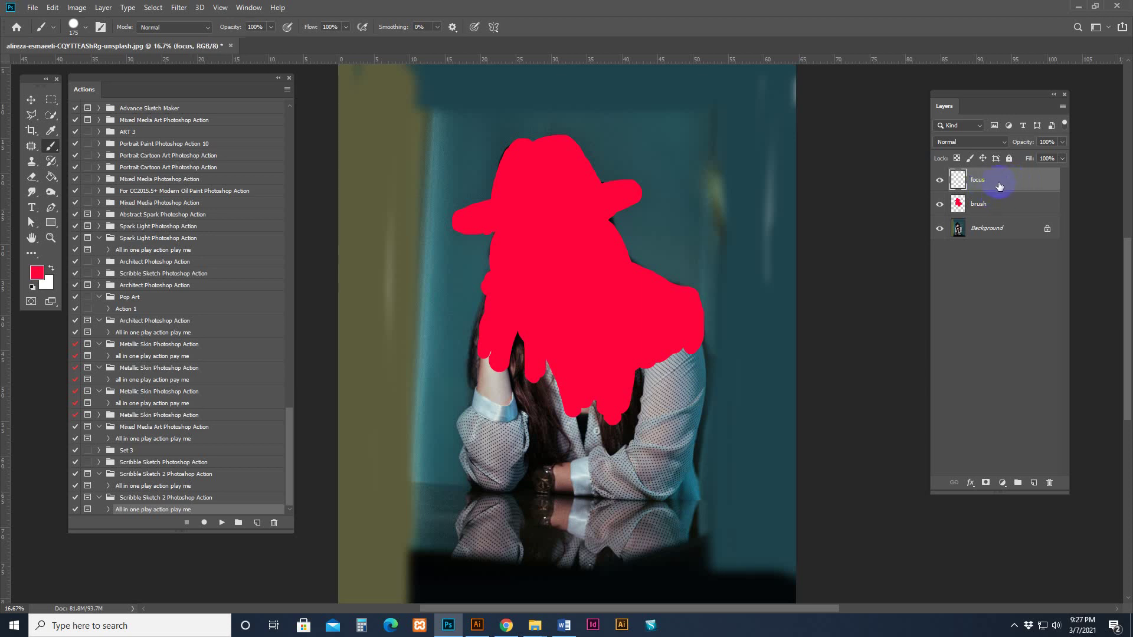
click(940, 206)
Change the foreground colour to a bright, fully saturated cyan.
key(i)
click(36, 273)
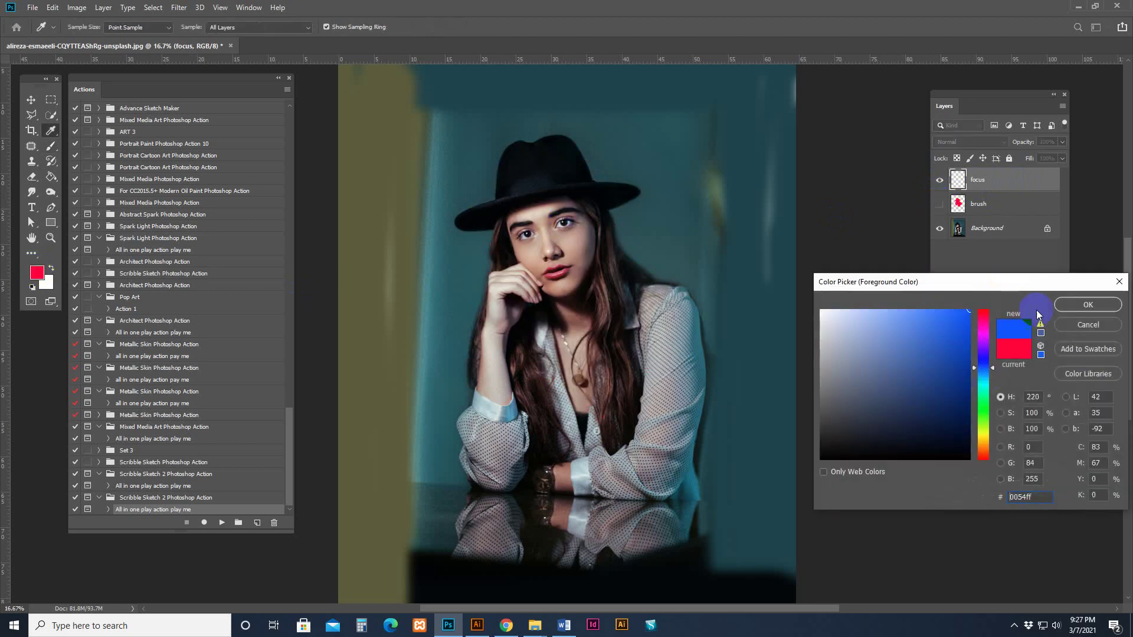
drag(984, 380, 984, 387)
click(1088, 304)
Paint cyan over the eyes, lips and nose on the focus layer, using a small hard brush down to 40 px.
key(b)
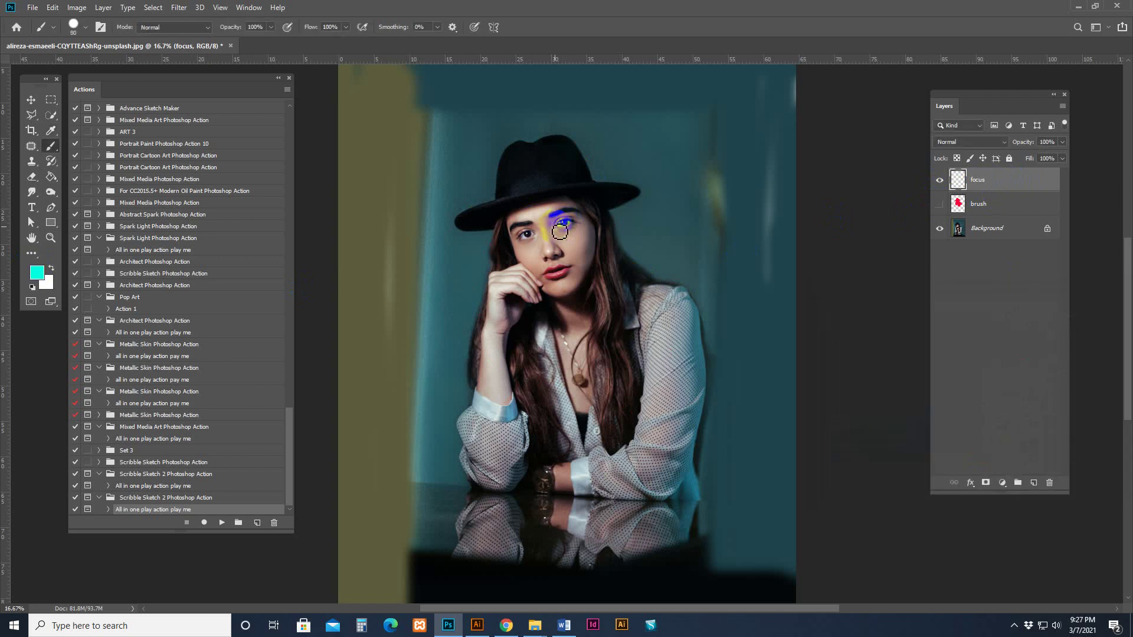
mouse_move(563, 233)
mouse_down()
mouse_move(558, 224)
mouse_move(568, 232)
mouse_move(534, 240)
mouse_move(565, 258)
mouse_up()
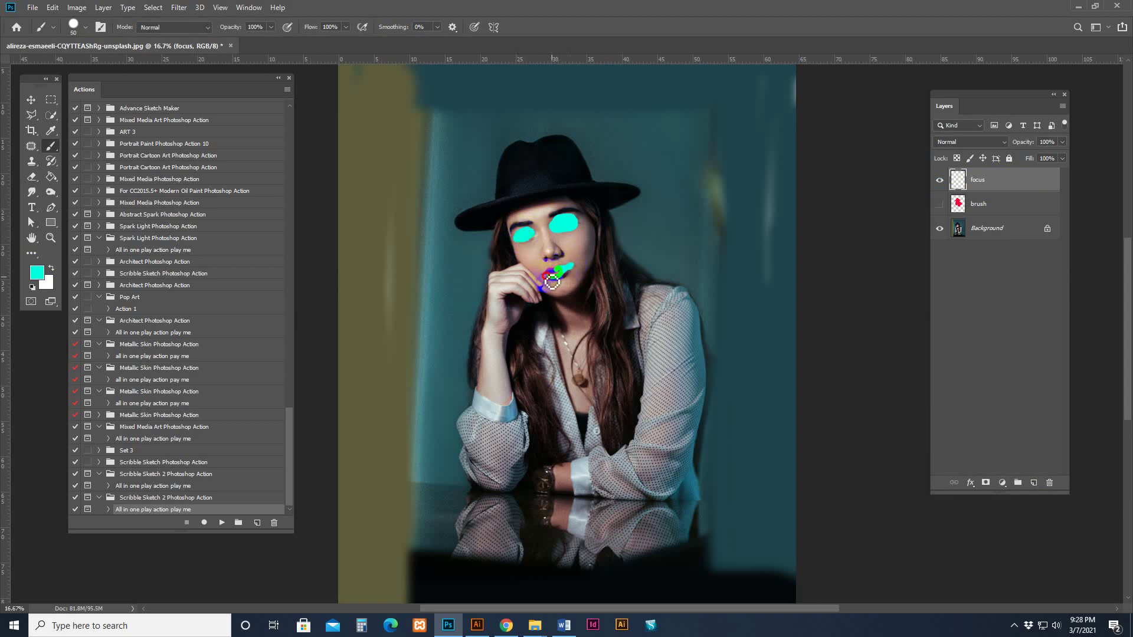
drag(558, 282, 553, 283)
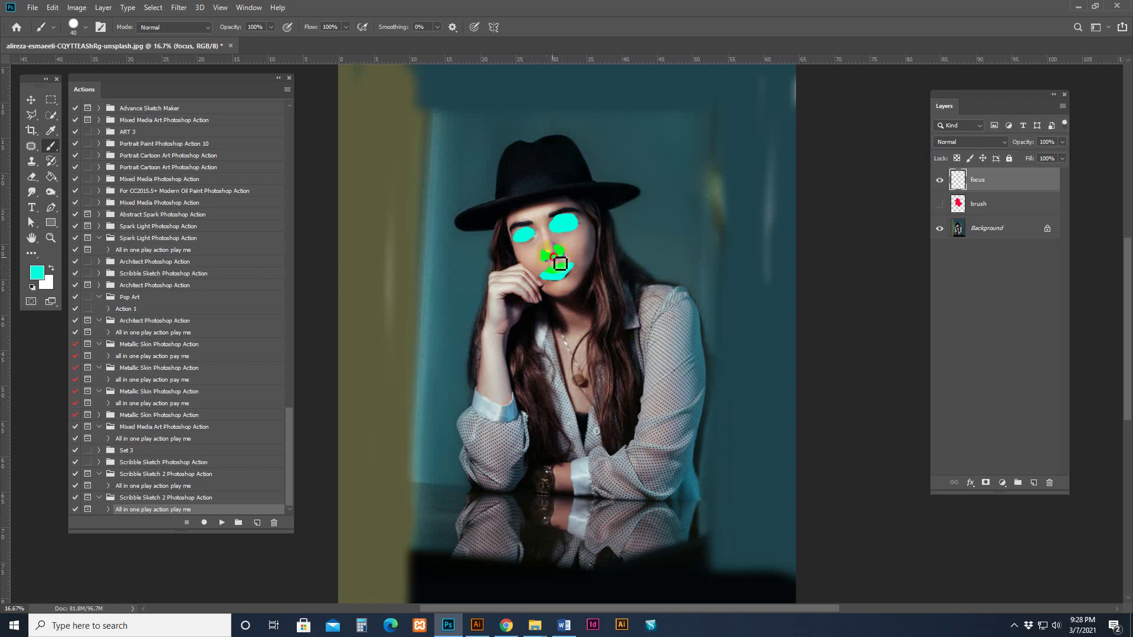
Show the brush layer again and make the focus layer active.
click(973, 206)
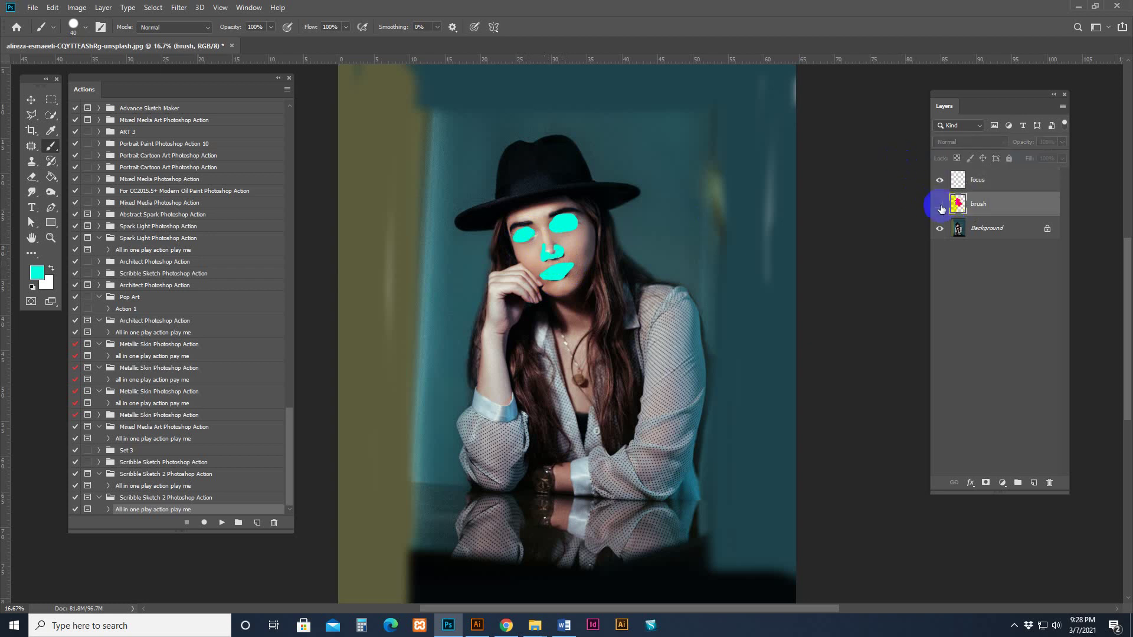
click(940, 204)
click(958, 204)
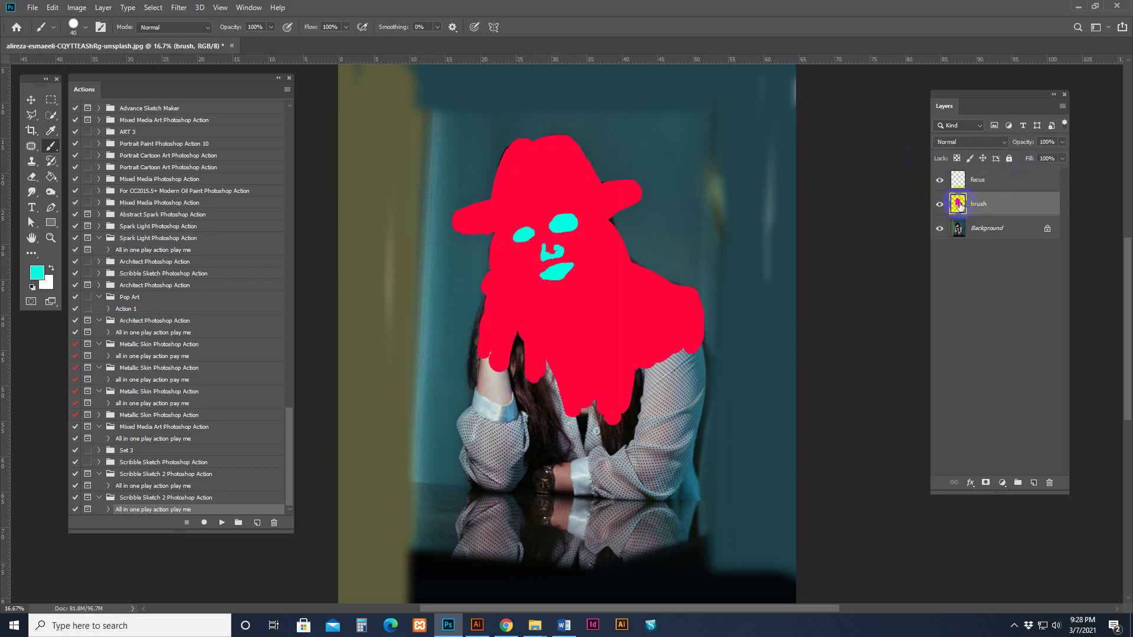
click(990, 186)
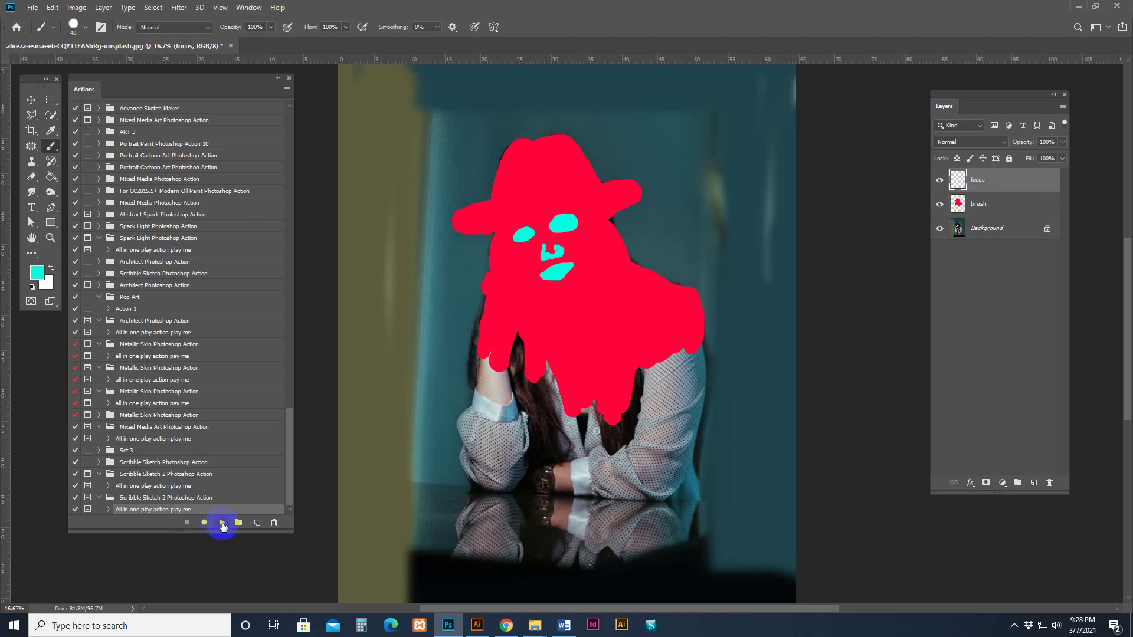
Resize the image to a height of 4500 px with its proportions locked.
click(77, 7)
click(93, 97)
drag(894, 253, 862, 257)
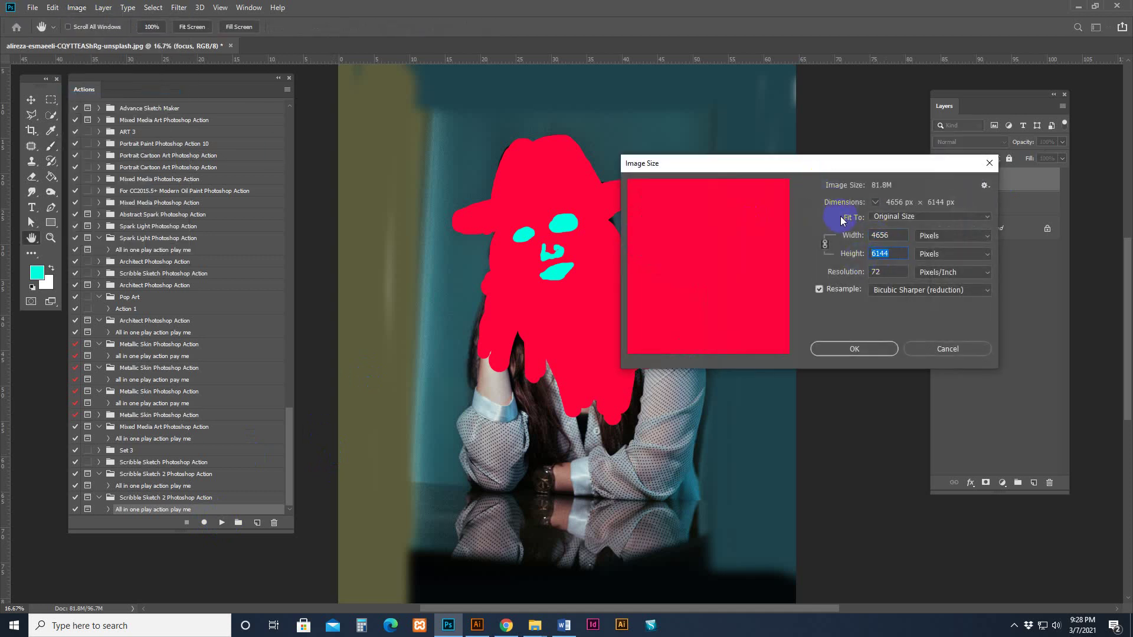
double_click(888, 253)
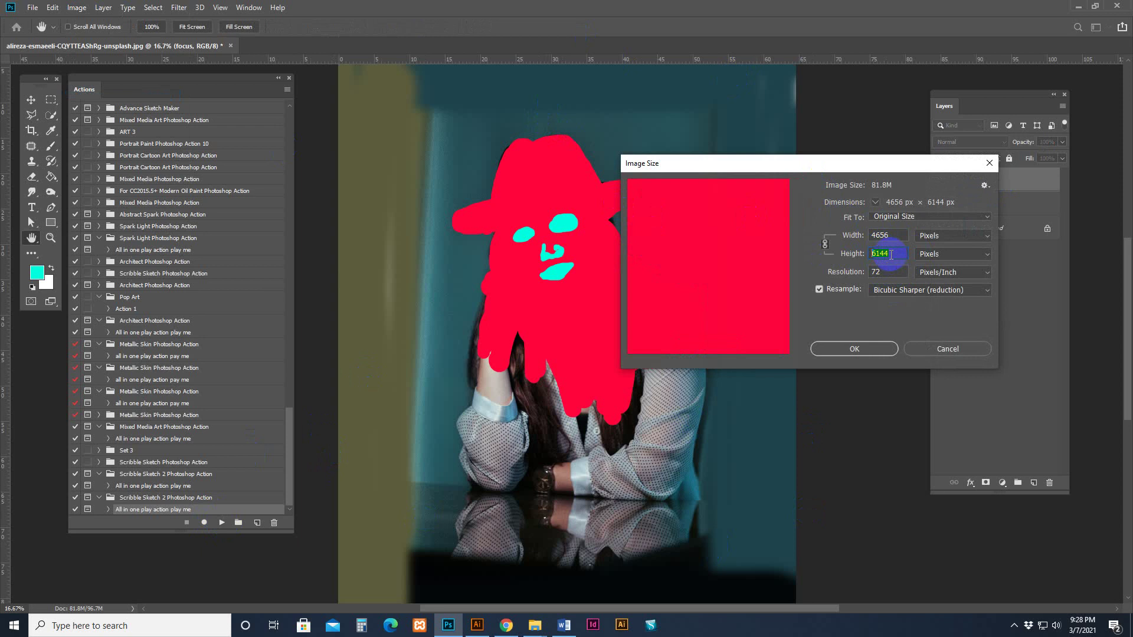
text(4)
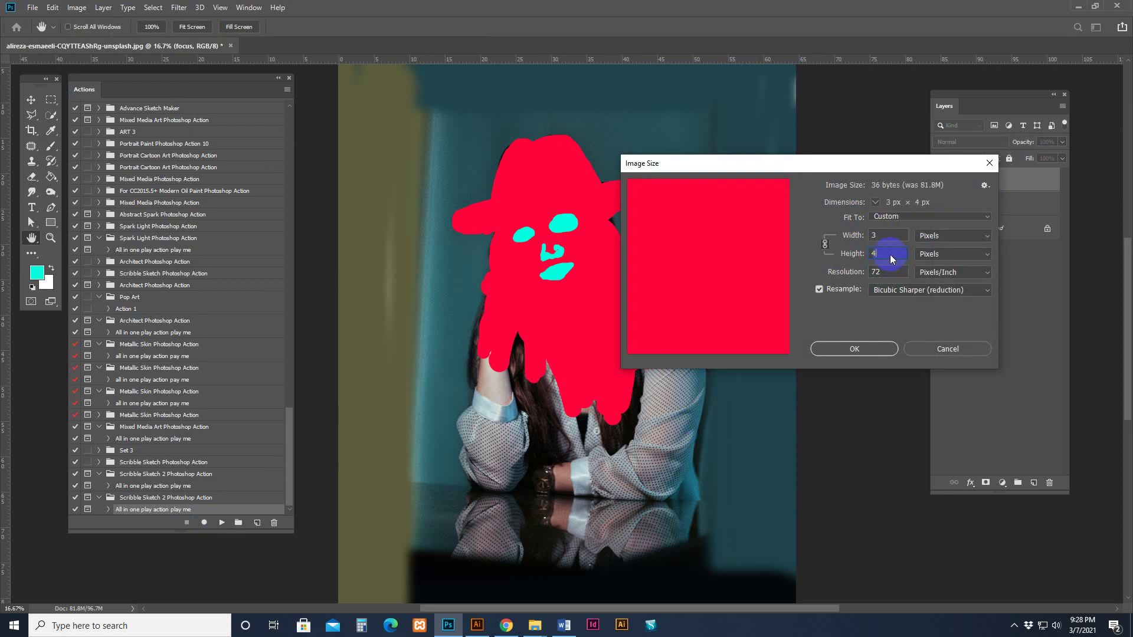
text(500)
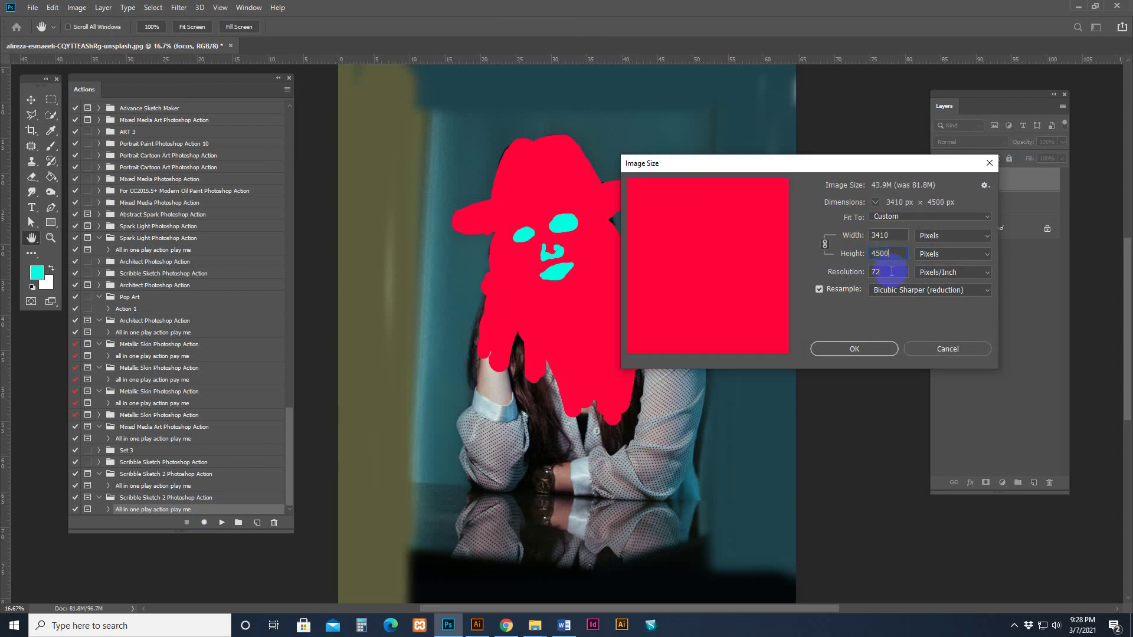
click(872, 349)
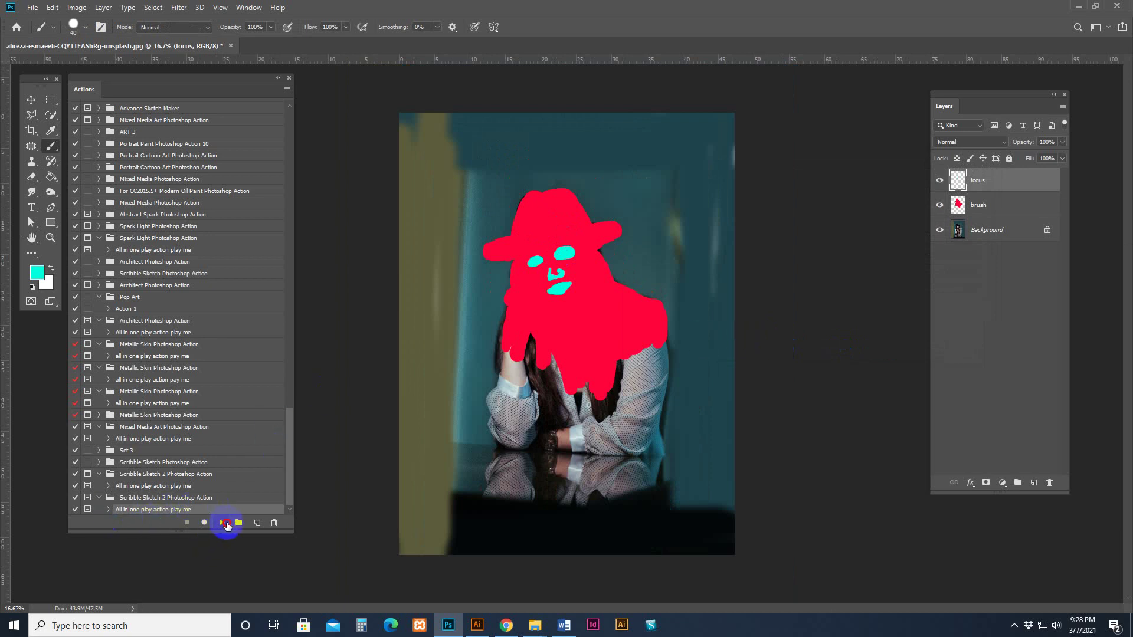
Play the Scribble Sketch 2 action "All in one play action play me" and dismiss its closing message.
click(223, 522)
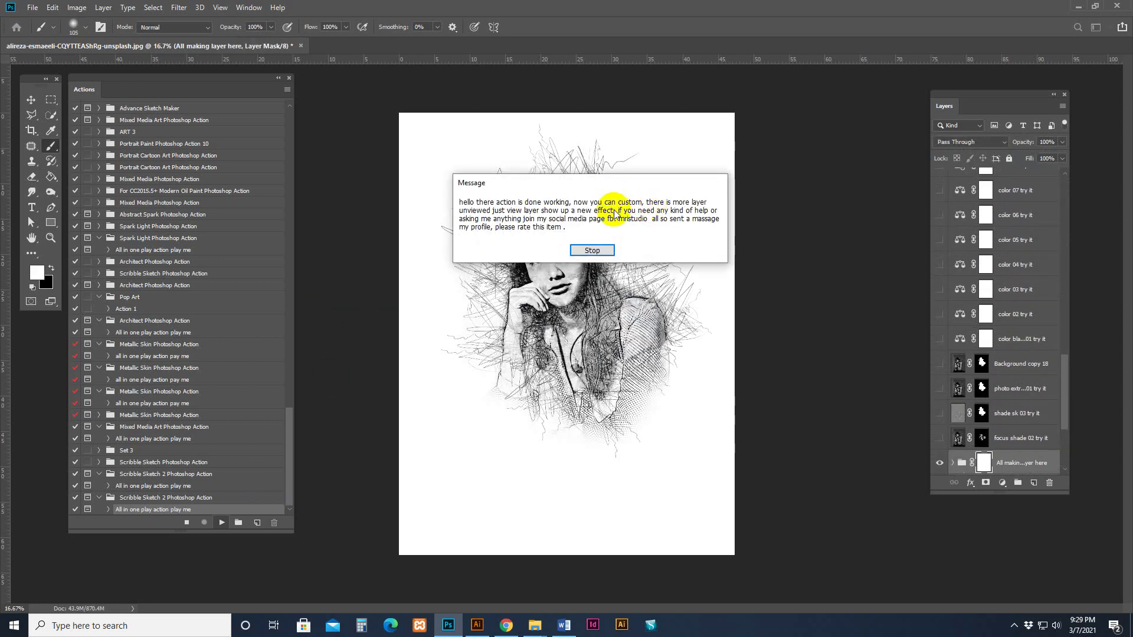
click(610, 253)
key(z)
click(598, 247)
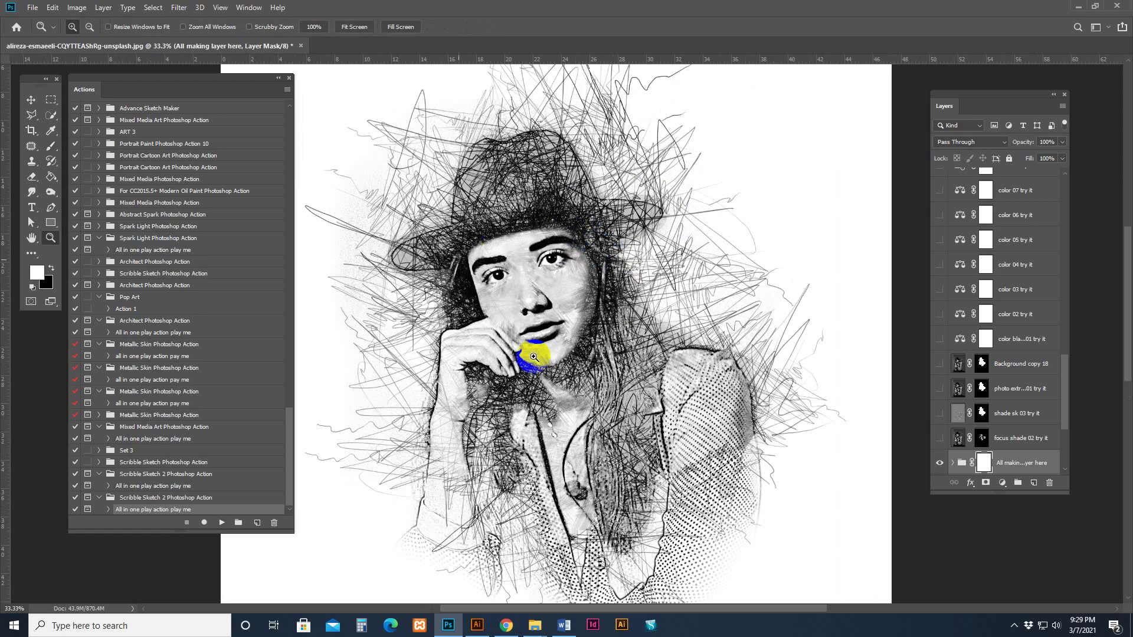
drag(653, 273, 643, 318)
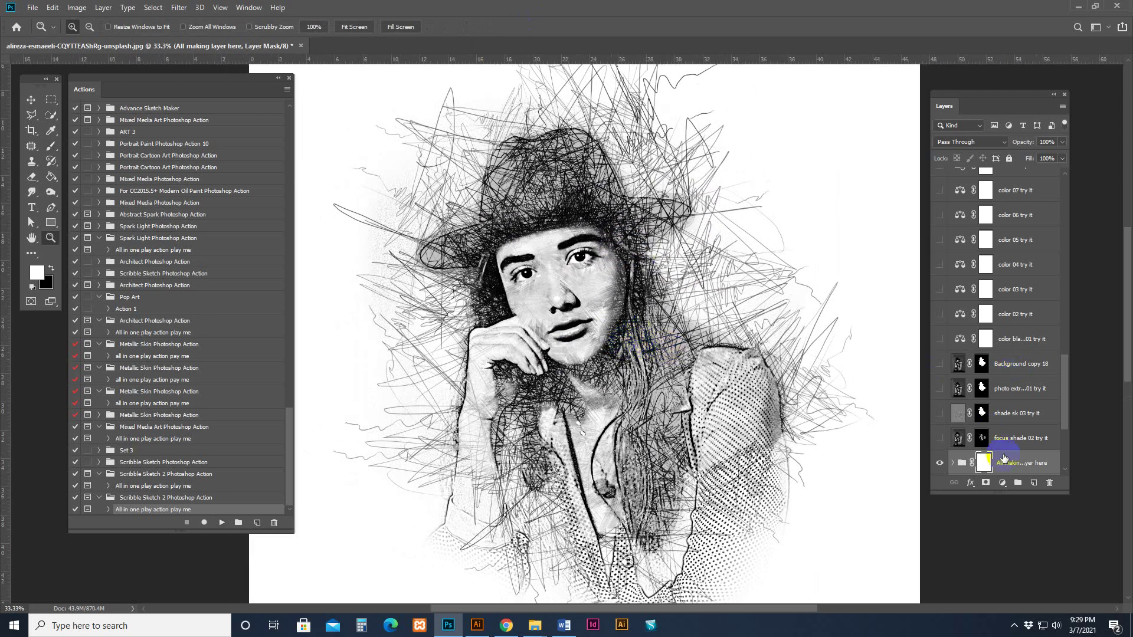
Enlarge the Layers panel to fit more layers and their full names.
scroll(1007, 462, down, 3)
drag(937, 495, 866, 532)
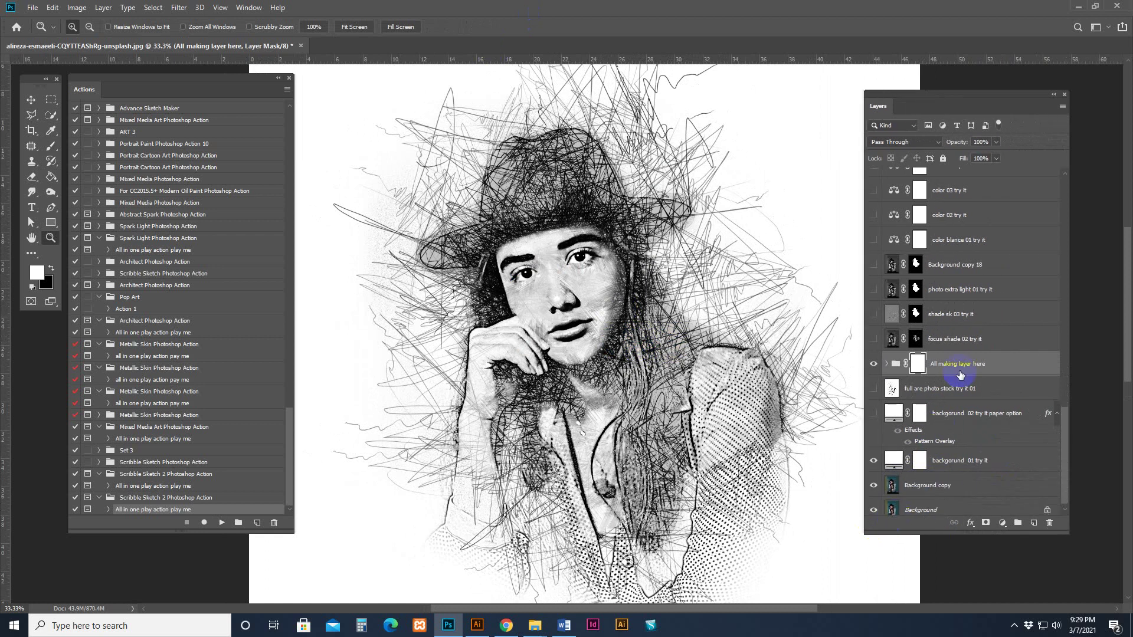
drag(771, 451, 768, 407)
Toggle the "full are photo stock try it 01" layer on and off to compare its effect on the lower body, leaving it hidden.
click(892, 391)
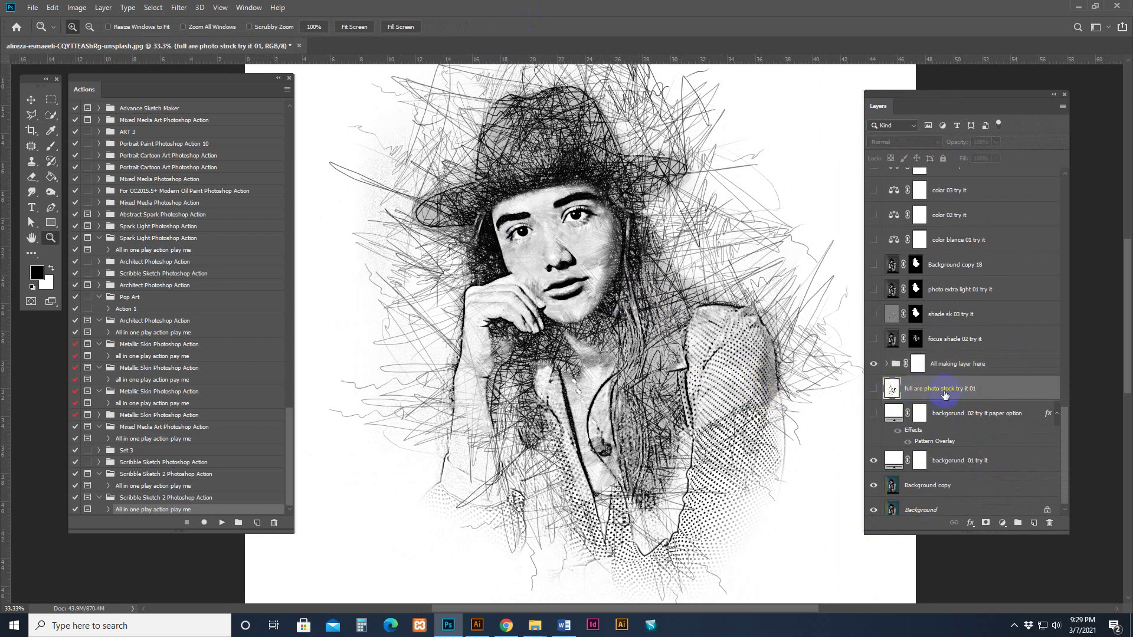
click(872, 389)
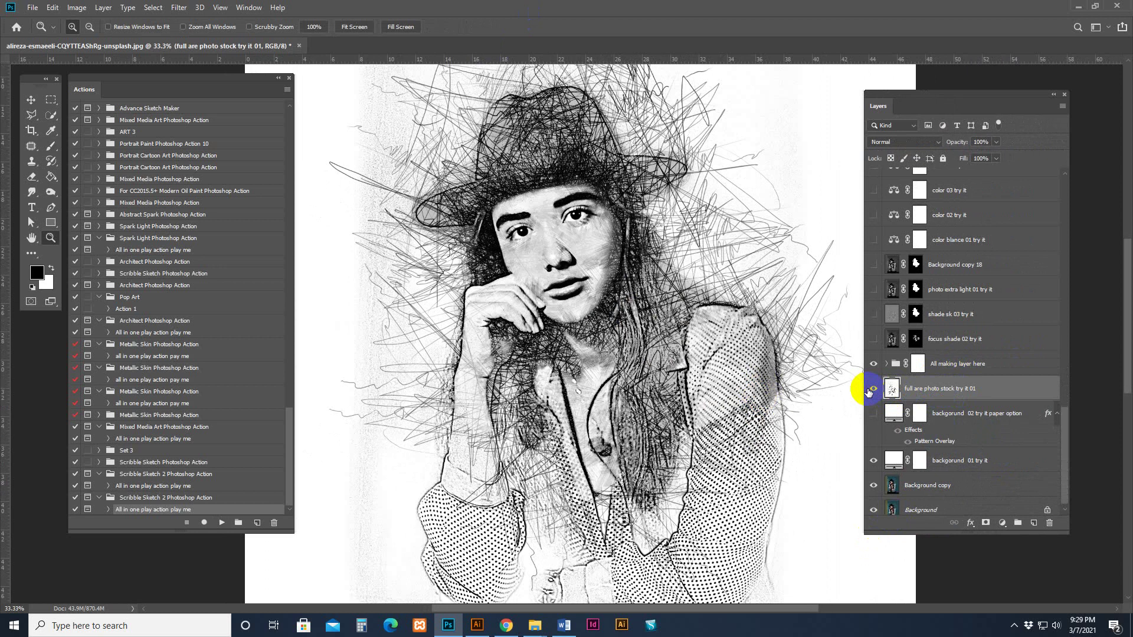
drag(697, 461, 668, 253)
click(874, 389)
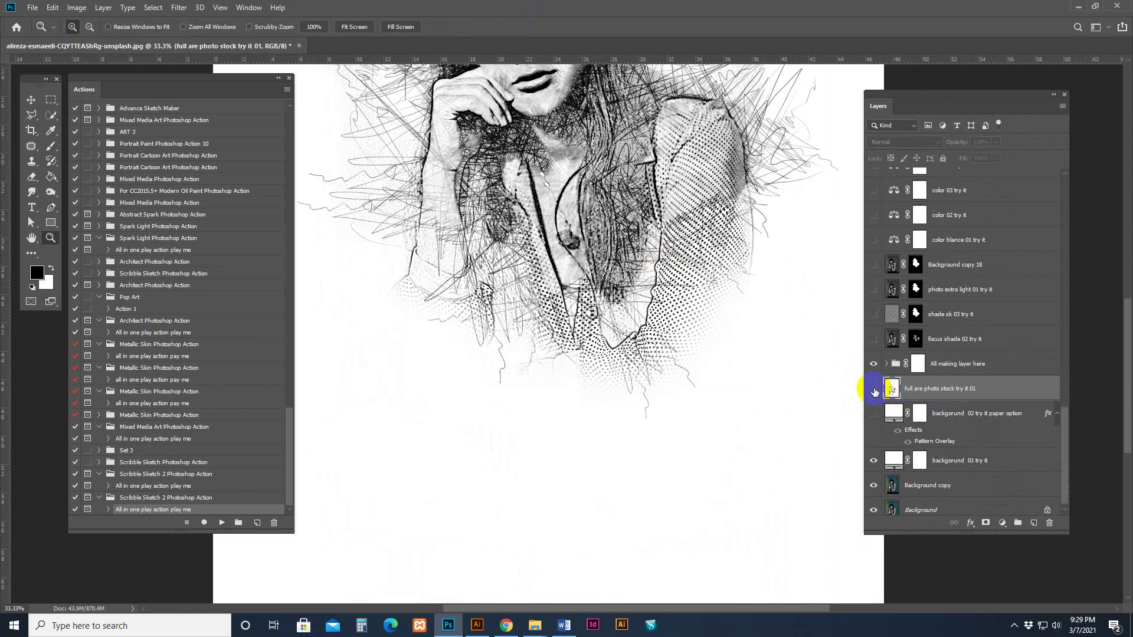
click(875, 390)
click(874, 389)
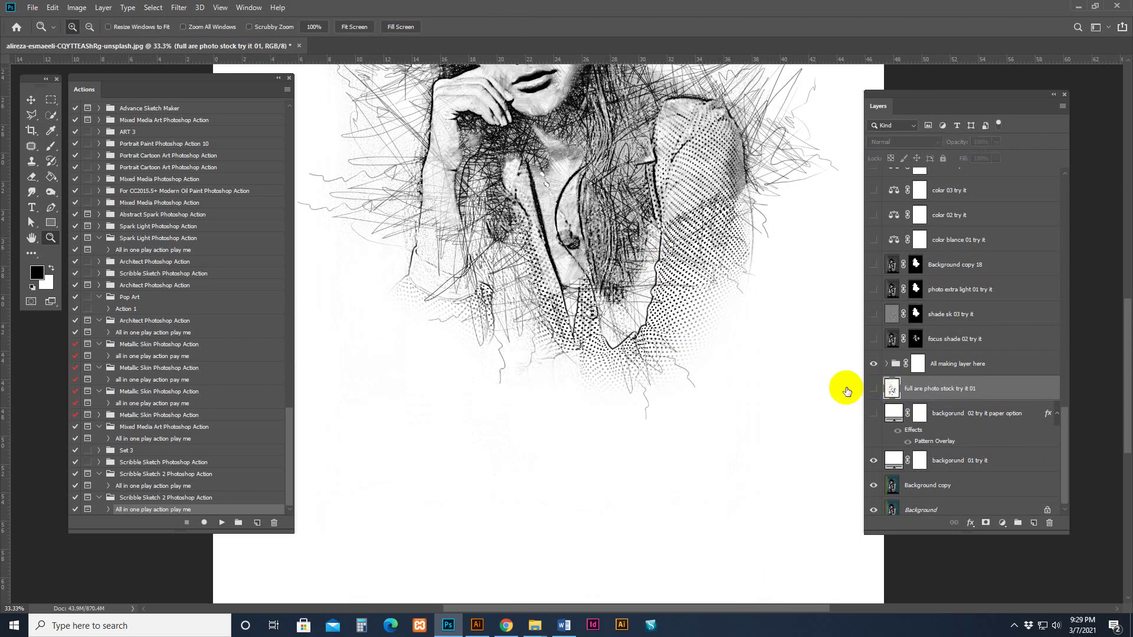
Toggle the "background 02 try it paper option" layer to compare its paper texture across the portrait, leaving it hidden.
drag(642, 329, 683, 442)
click(888, 415)
click(873, 414)
drag(558, 260, 611, 458)
drag(617, 272, 564, 350)
click(871, 414)
click(872, 413)
drag(762, 398, 624, 230)
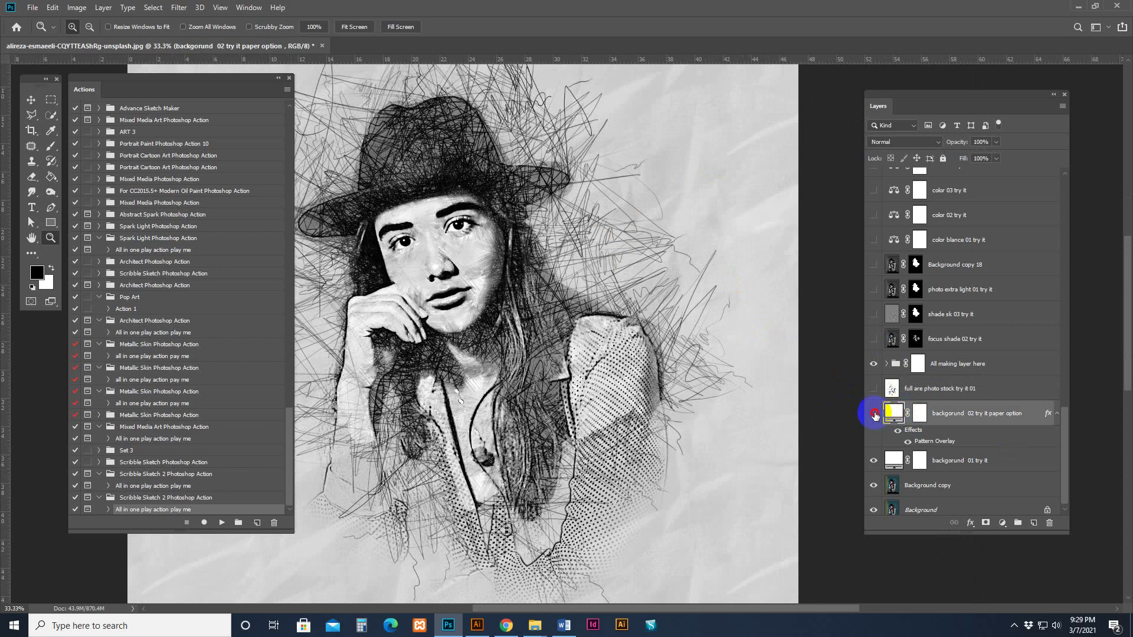
click(874, 413)
drag(713, 362, 797, 396)
Turn on the "focus shade 02 try it" layer, toggling it once to compare its shading.
click(926, 339)
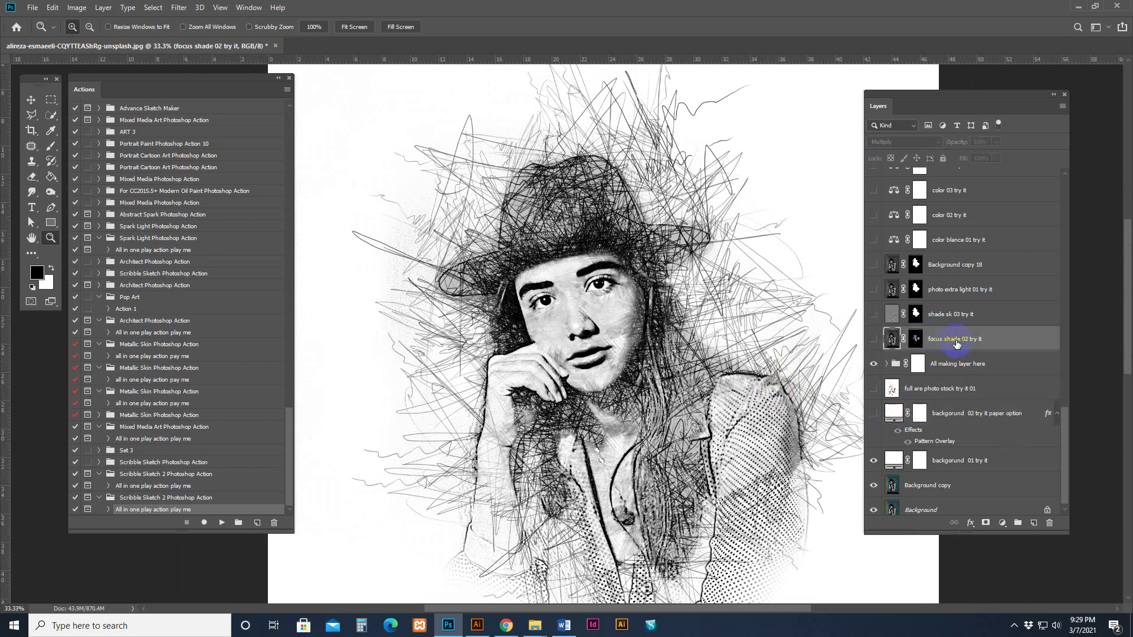
click(873, 339)
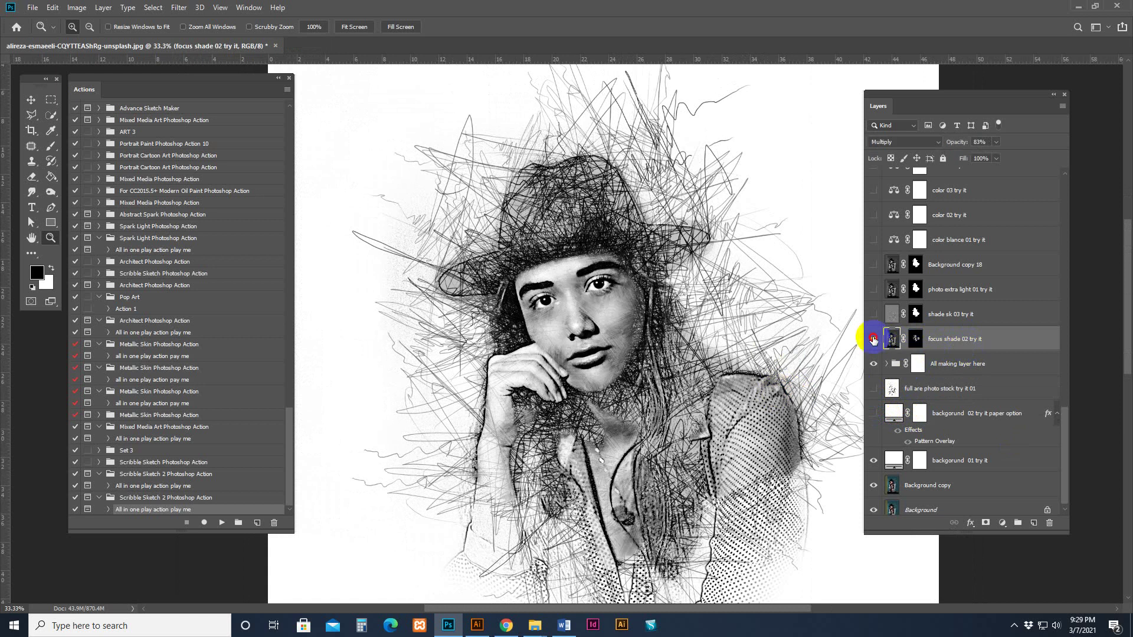
click(873, 339)
click(873, 340)
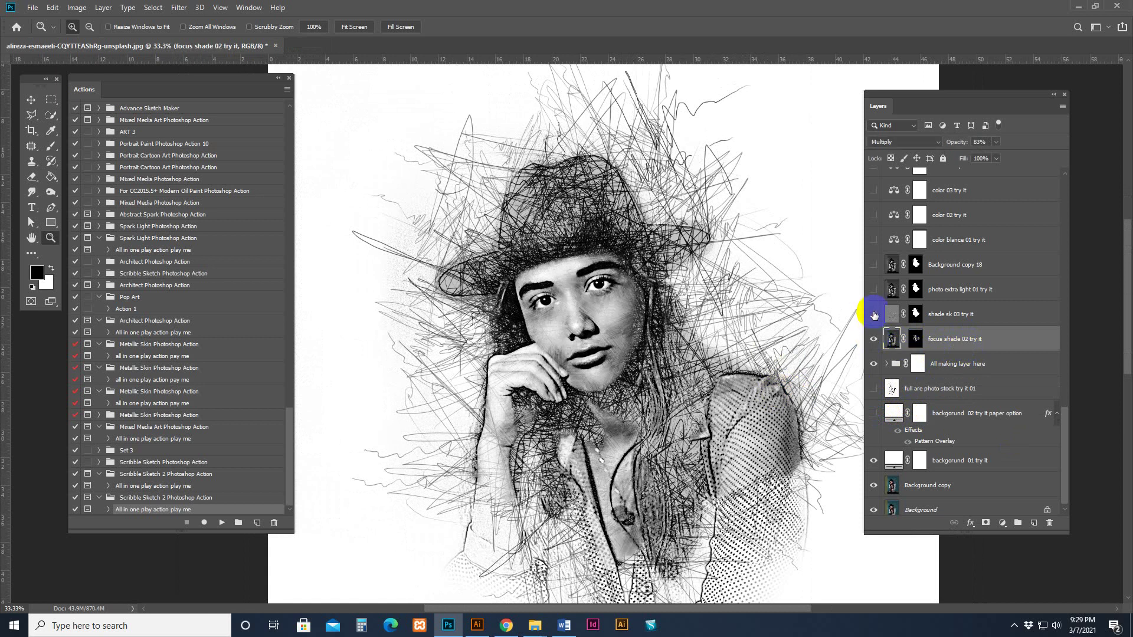
Turn on the "shade sk 03 try it" layer, comparing the face detail with and without it at a closer zoom.
click(884, 316)
click(873, 315)
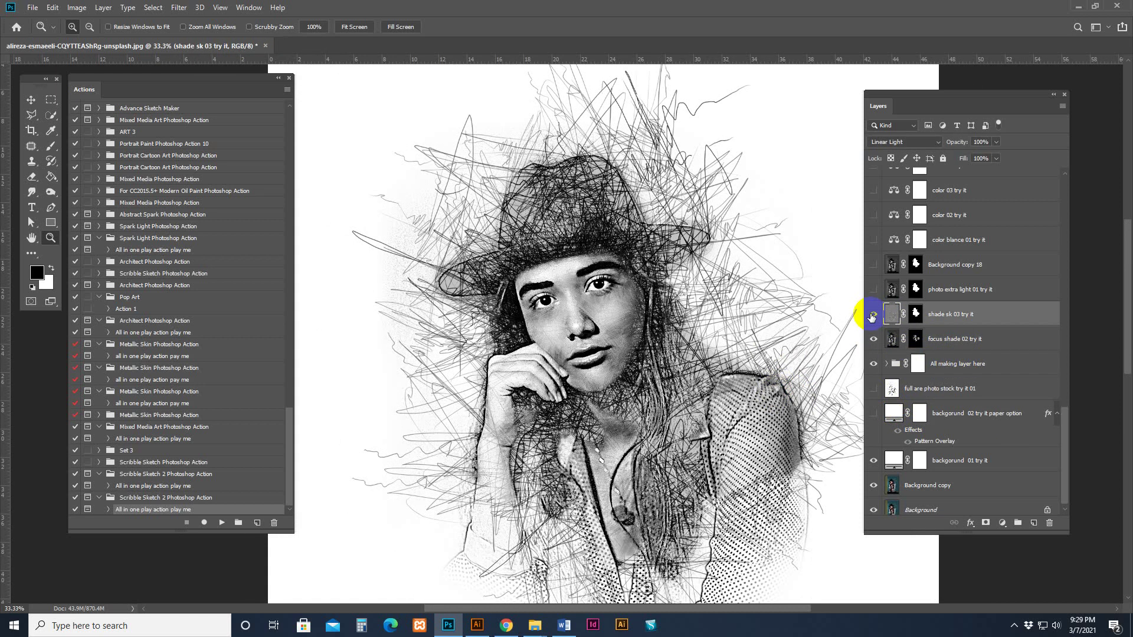
click(873, 316)
key(ctrl+plus)
click(873, 316)
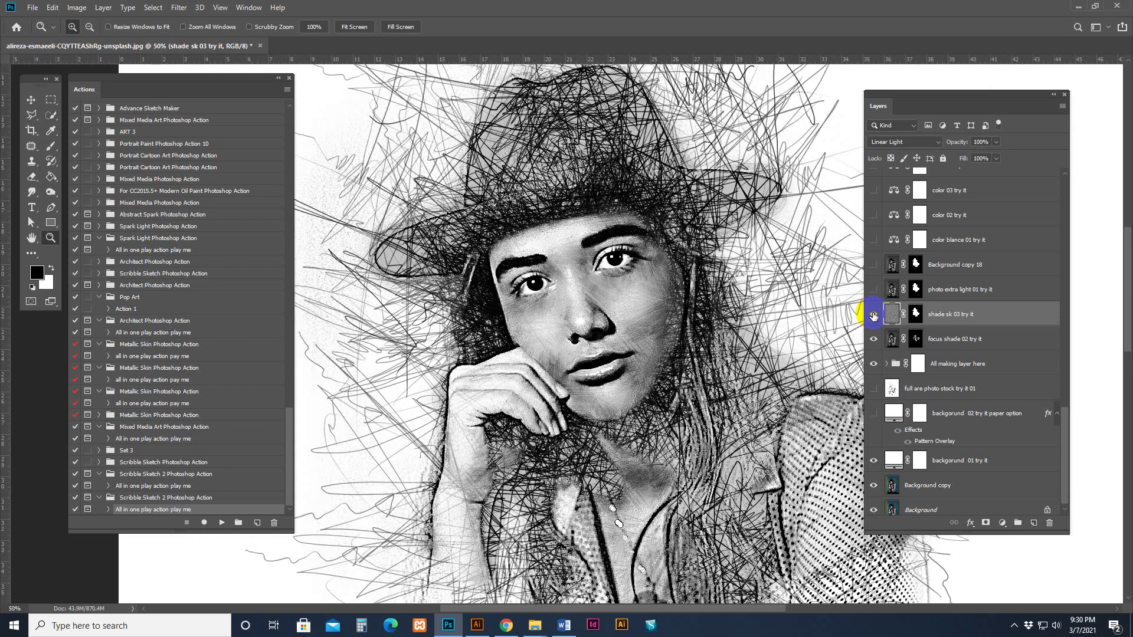
click(873, 316)
click(873, 316)
key(ctrl+minus)
Toggle the "photo extra light 01 try it" layer several times to compare its lighting effect, leaving it hidden.
click(874, 291)
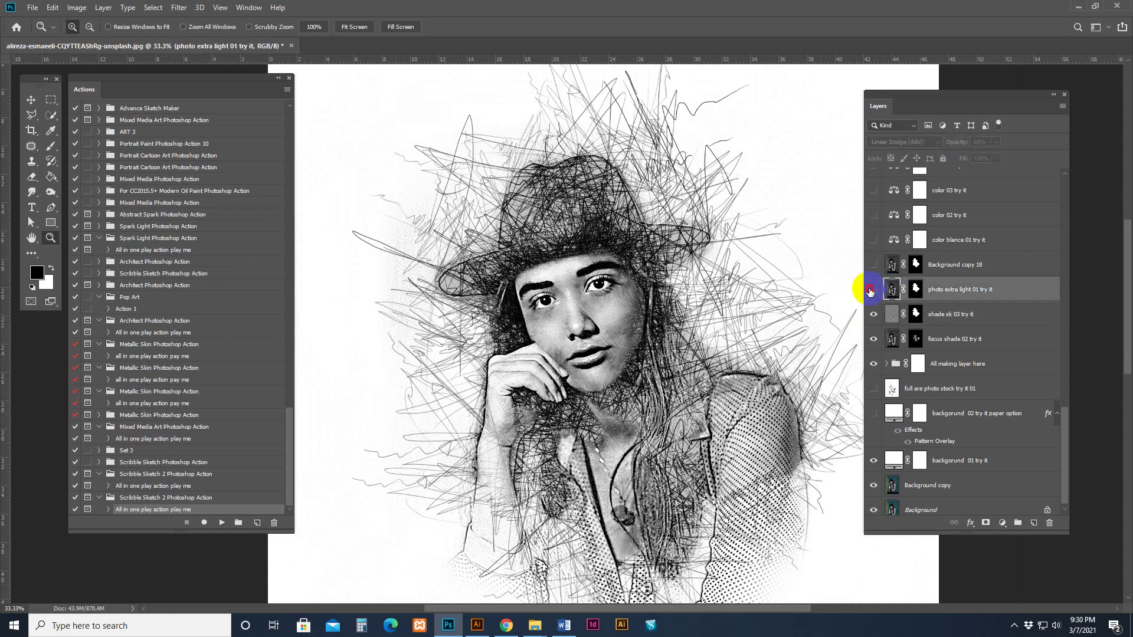
click(872, 290)
click(872, 291)
click(872, 291)
click(870, 291)
click(870, 290)
click(871, 291)
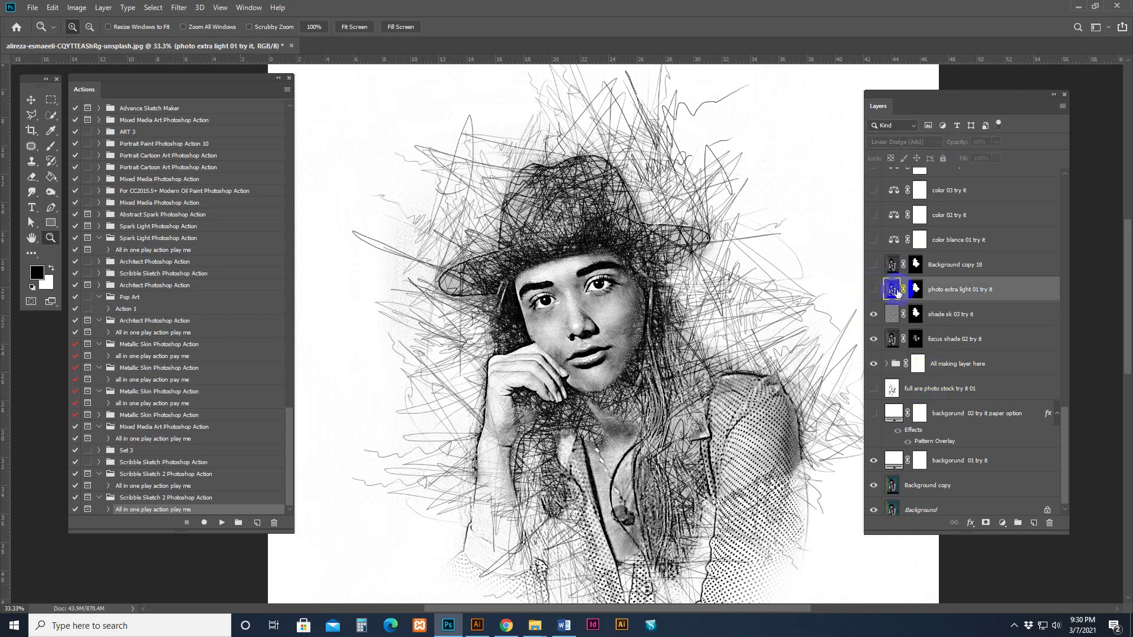
Turn on the "Background copy 18" layer, toggling it to compare the photo with the sketch effect.
scroll(882, 318, up, 2)
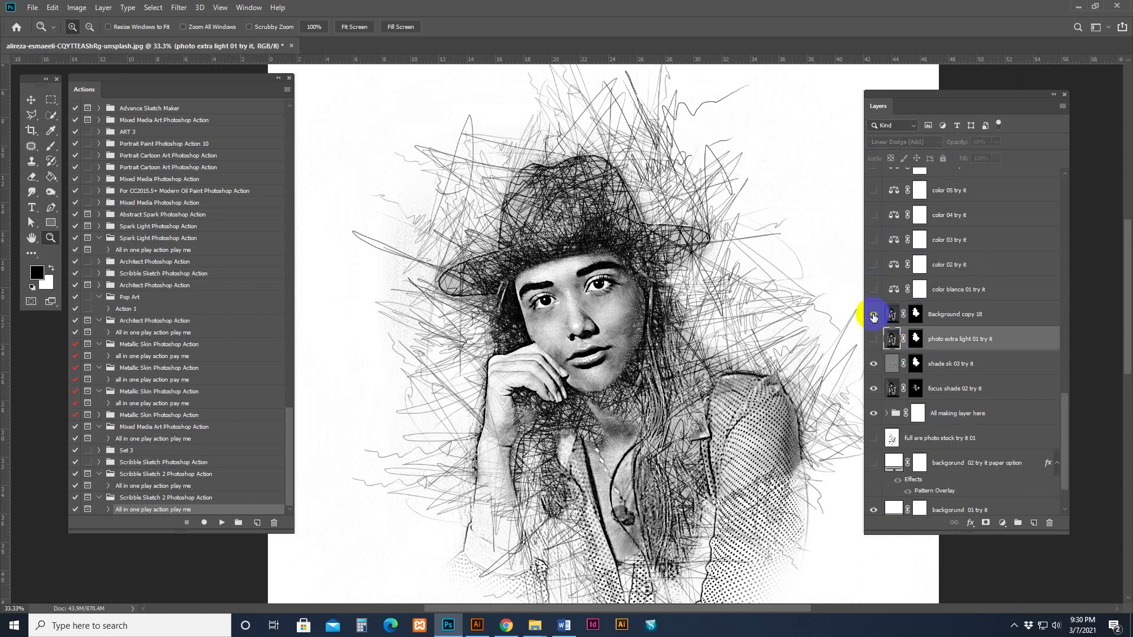
click(873, 315)
click(873, 316)
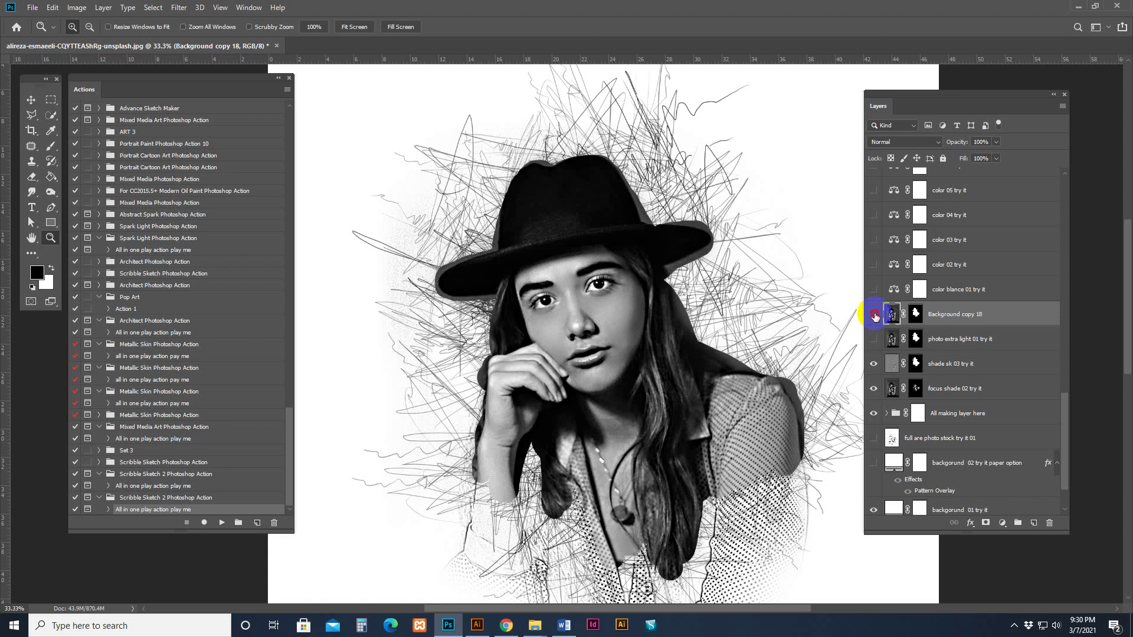
click(874, 315)
click(874, 316)
click(873, 316)
click(873, 316)
Paint white on the "Background copy 18" layer mask along the shirt's shoulder and sleeve with an enlarged 200 px brush.
click(905, 318)
click(916, 315)
key(x)
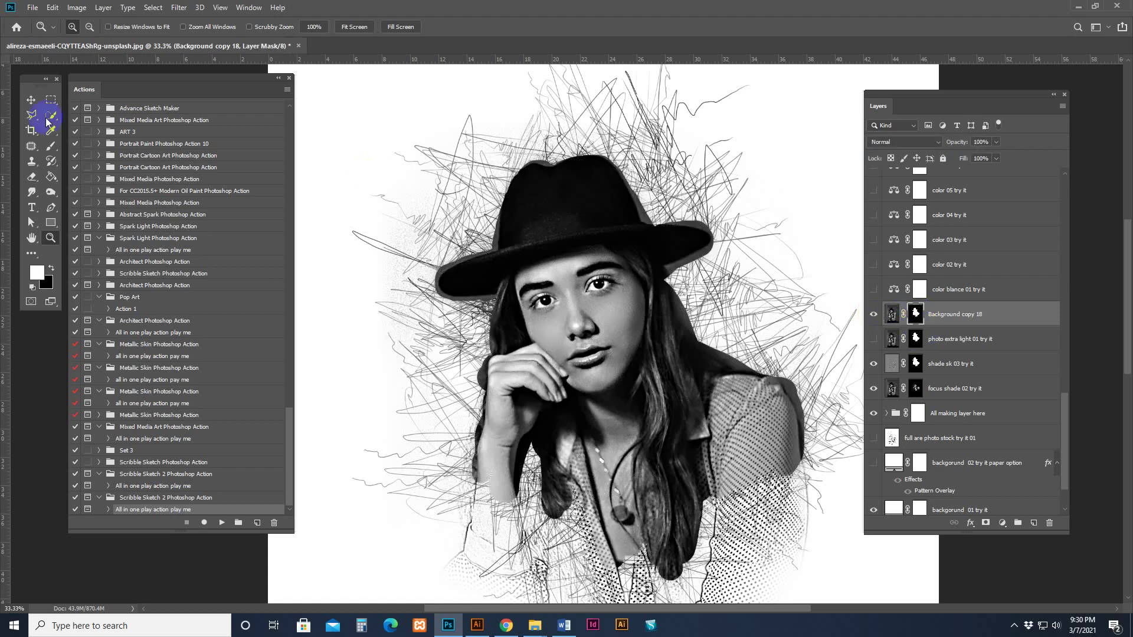
click(50, 146)
click(472, 210)
click(664, 328)
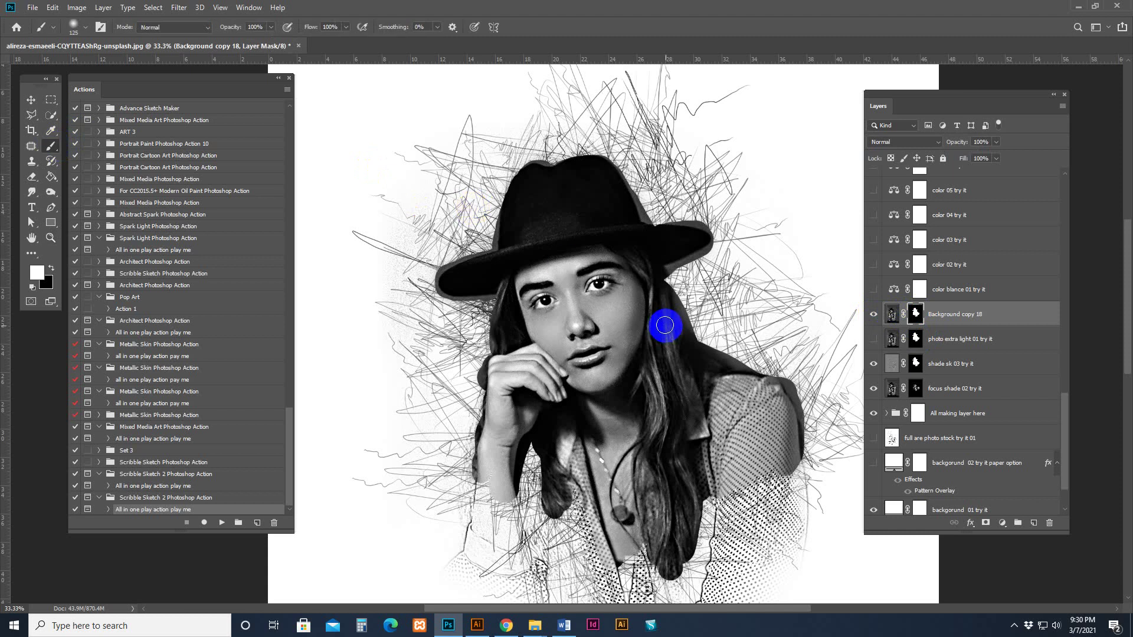
key(])
key(])
key(])
key(])
mouse_move(741, 492)
mouse_down()
mouse_move(797, 454)
mouse_move(778, 391)
mouse_up()
Paint black on the "Background copy 18" mask over the shirt, hair, hand and hat, and hide the layer.
click(51, 269)
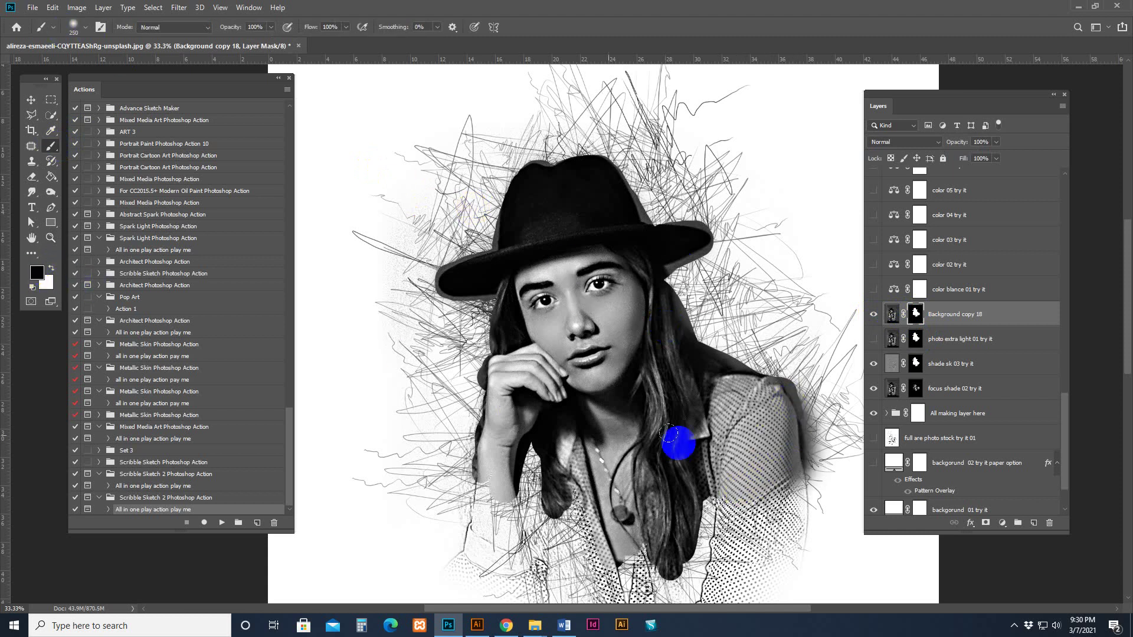
mouse_move(761, 490)
mouse_down()
mouse_move(788, 485)
mouse_move(765, 390)
mouse_move(715, 349)
mouse_move(663, 242)
mouse_move(665, 197)
mouse_move(580, 141)
mouse_move(437, 322)
mouse_up()
mouse_move(475, 458)
mouse_down()
mouse_move(490, 389)
mouse_move(533, 529)
mouse_move(589, 467)
mouse_move(642, 568)
mouse_move(650, 526)
mouse_move(691, 518)
mouse_move(708, 566)
mouse_move(688, 257)
mouse_move(498, 305)
mouse_move(481, 358)
mouse_move(501, 408)
mouse_move(745, 308)
mouse_move(683, 325)
mouse_move(636, 173)
mouse_move(640, 148)
mouse_move(552, 146)
mouse_move(591, 208)
mouse_move(480, 191)
mouse_move(423, 275)
mouse_move(450, 246)
mouse_move(636, 187)
mouse_move(658, 220)
mouse_move(470, 257)
mouse_move(465, 311)
mouse_up()
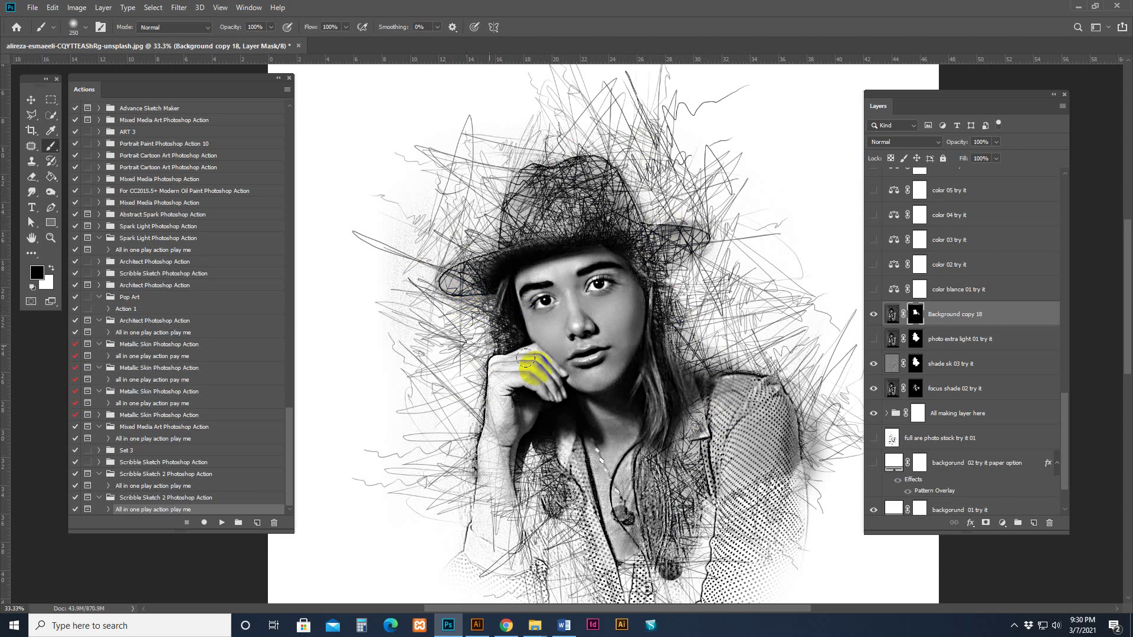
click(874, 316)
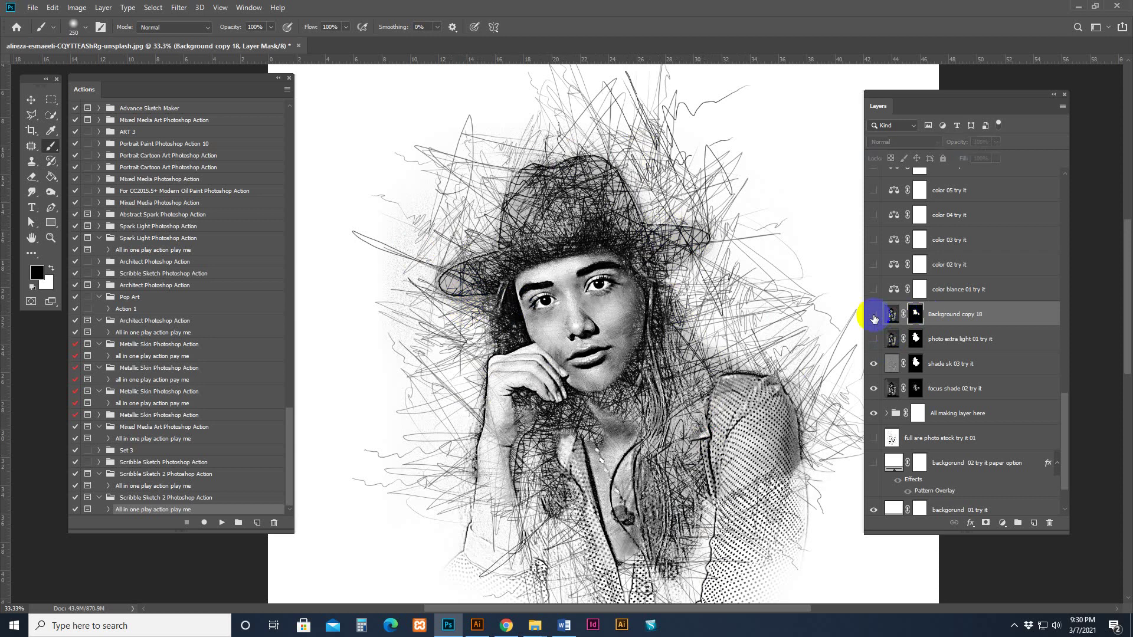
Preview the "color blance 01 try it" layer and the color 02 to color 05 layers one by one, leaving them hidden.
click(918, 292)
click(872, 290)
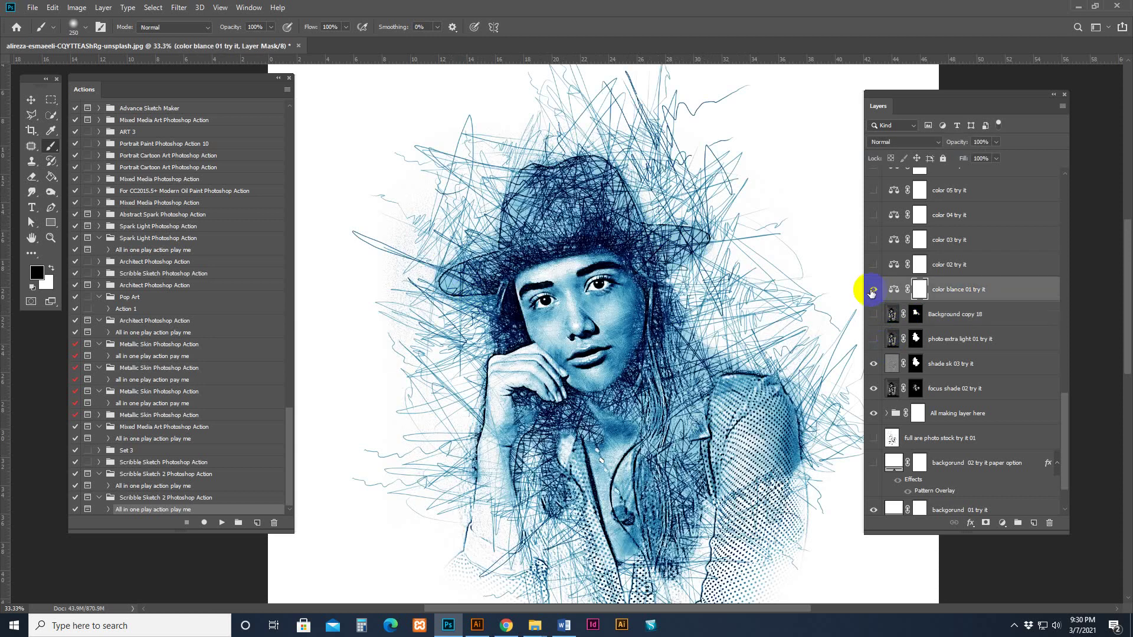
click(872, 290)
click(873, 264)
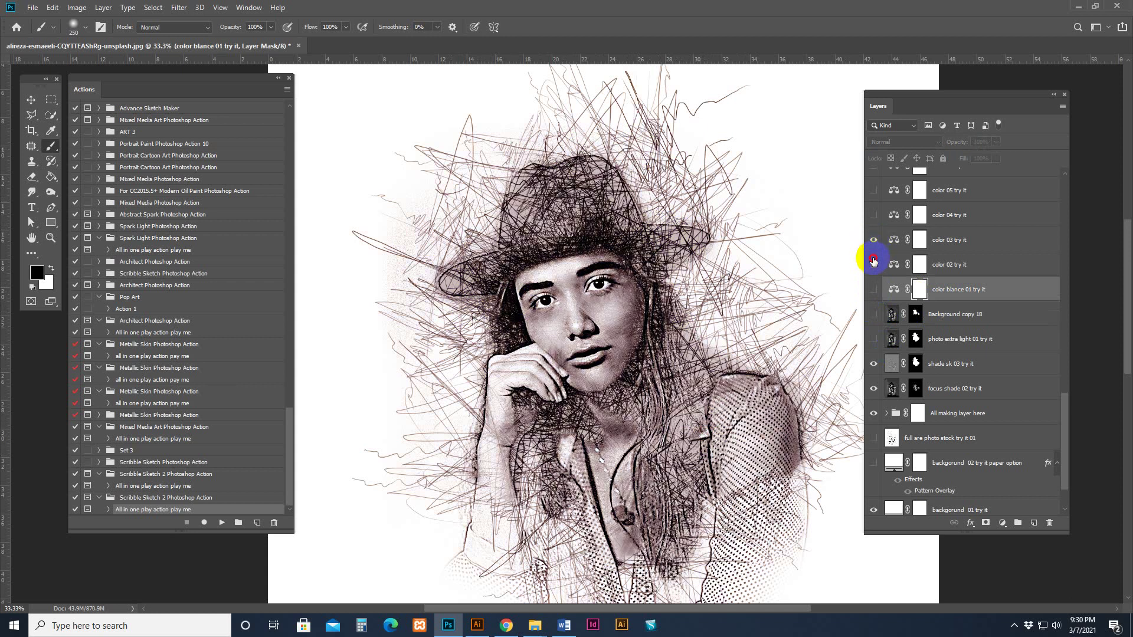
click(874, 240)
click(873, 216)
click(873, 216)
click(874, 190)
click(874, 190)
Expand the "All making layer here" group and select its "face sk 01 try it" layer.
scroll(918, 369, down, 2)
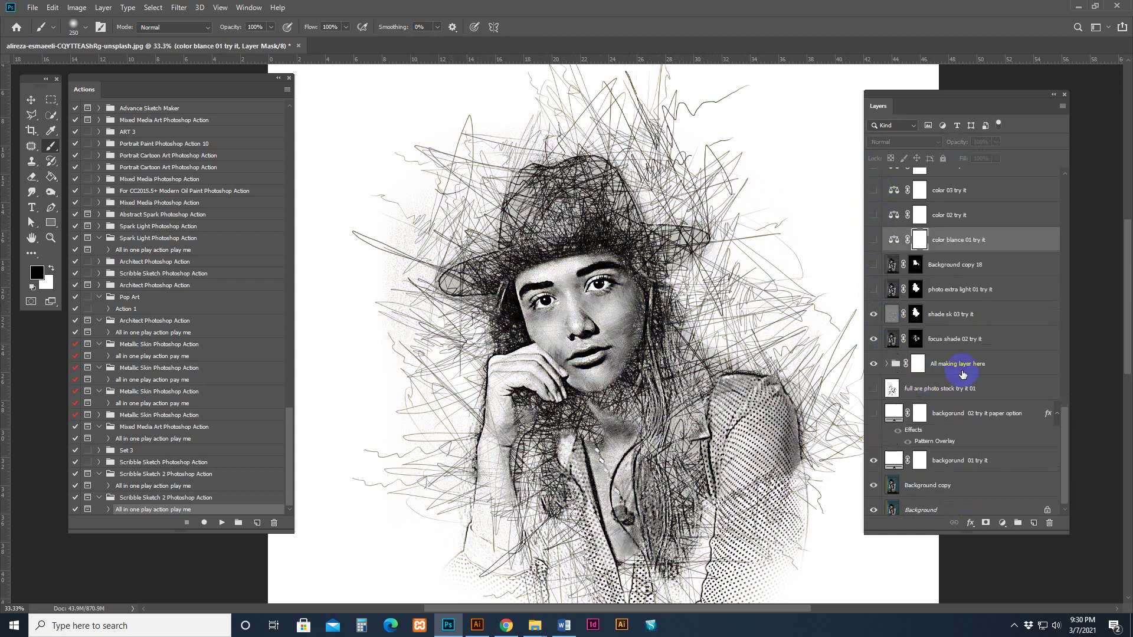
click(917, 363)
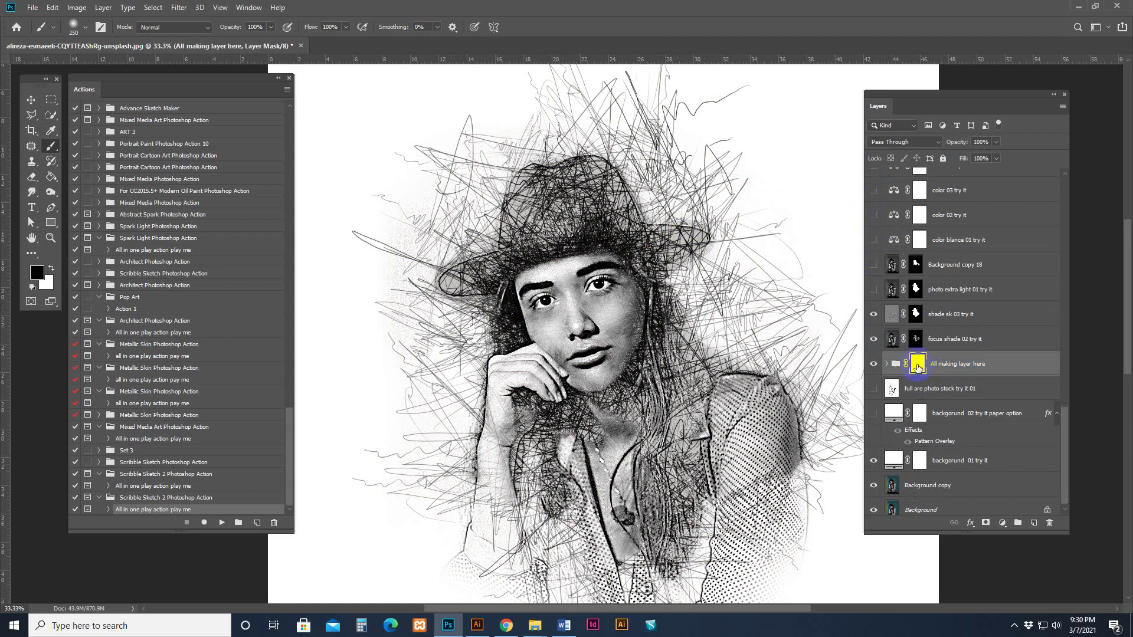
click(888, 365)
scroll(932, 319, down, 3)
click(919, 298)
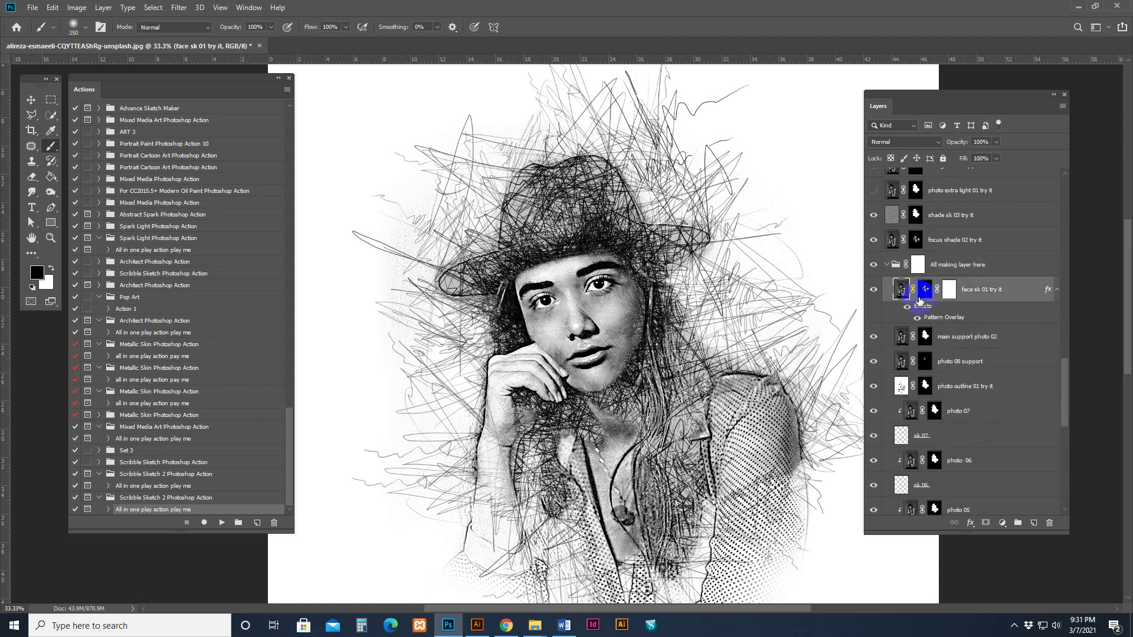
Reduce the brush to 90 px and toggle the "face sk 01 try it" layer to compare its effect up close.
click(873, 337)
key(ctrl+plus)
drag(610, 316, 486, 145)
key(bracketleft)
key(bracketleft)
key(bracketleft)
key(bracketleft)
drag(657, 472, 664, 439)
click(874, 294)
click(873, 294)
Brush black over parts of the shirt and hair on the "face sk 01 try it" layer mask.
click(944, 291)
click(925, 289)
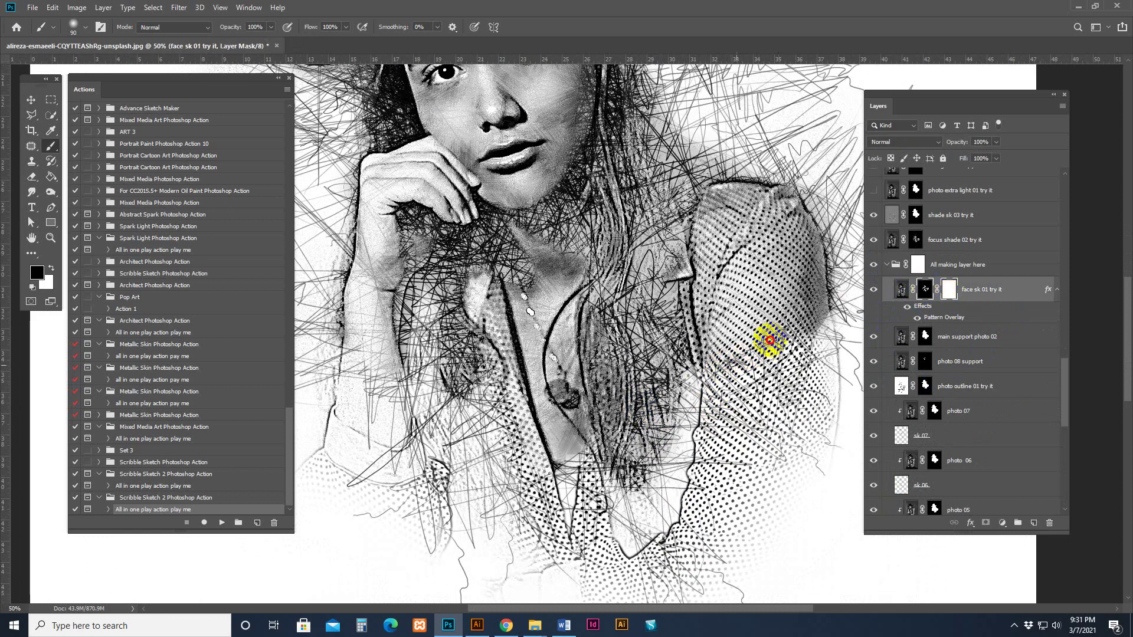
mouse_move(414, 384)
mouse_down()
mouse_move(393, 394)
mouse_move(361, 353)
mouse_move(361, 390)
mouse_move(346, 375)
mouse_move(360, 326)
mouse_up()
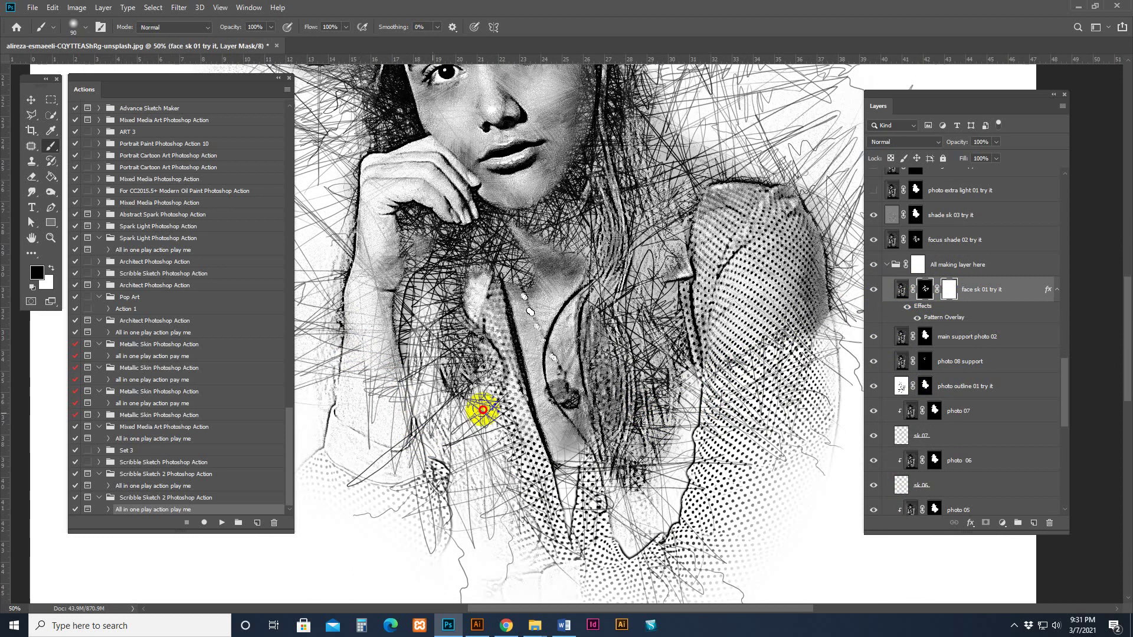
click(925, 296)
mouse_move(600, 446)
mouse_down()
mouse_move(578, 460)
mouse_move(548, 455)
mouse_move(546, 421)
mouse_up()
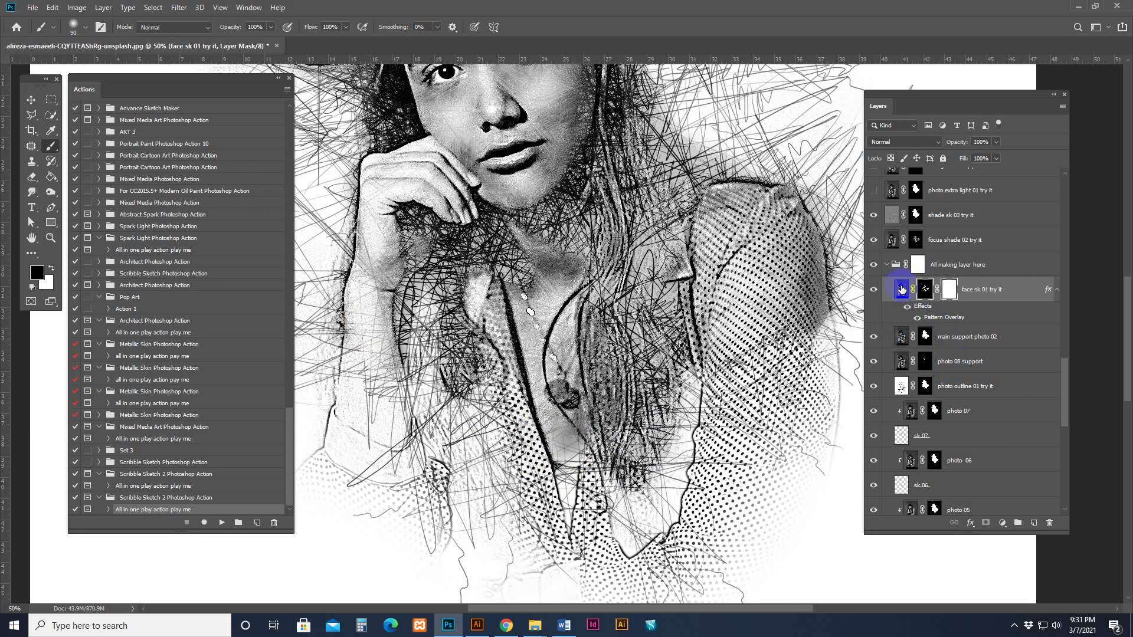
Toggle the "main support photo 02" layer to compare its effect on the whole portrait, leaving it visible.
click(874, 338)
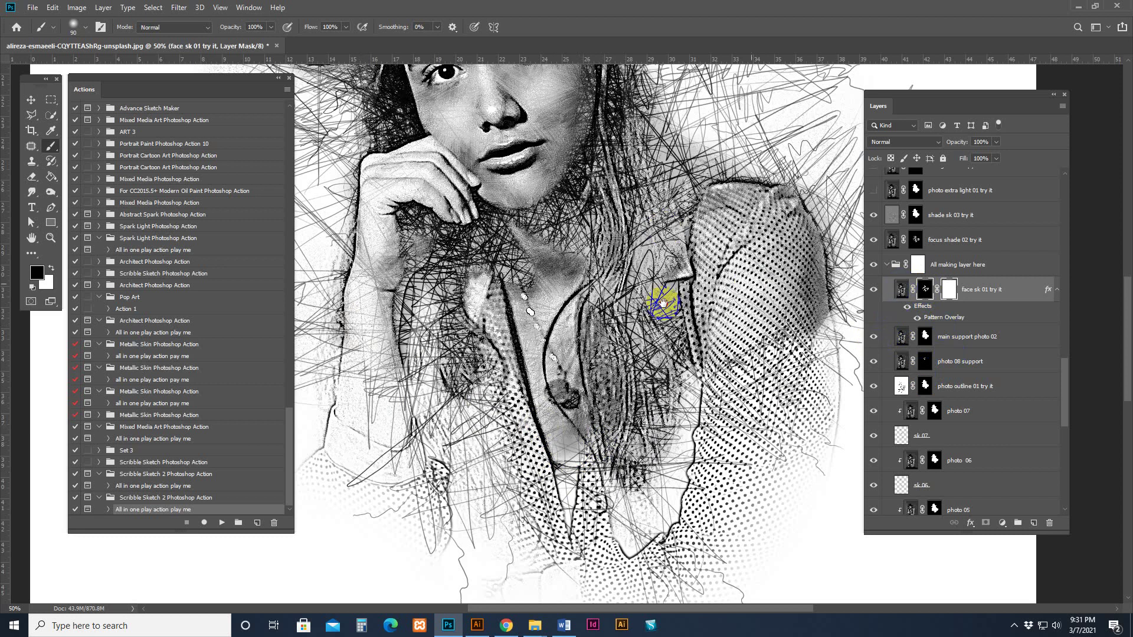
key(ctrl+minus)
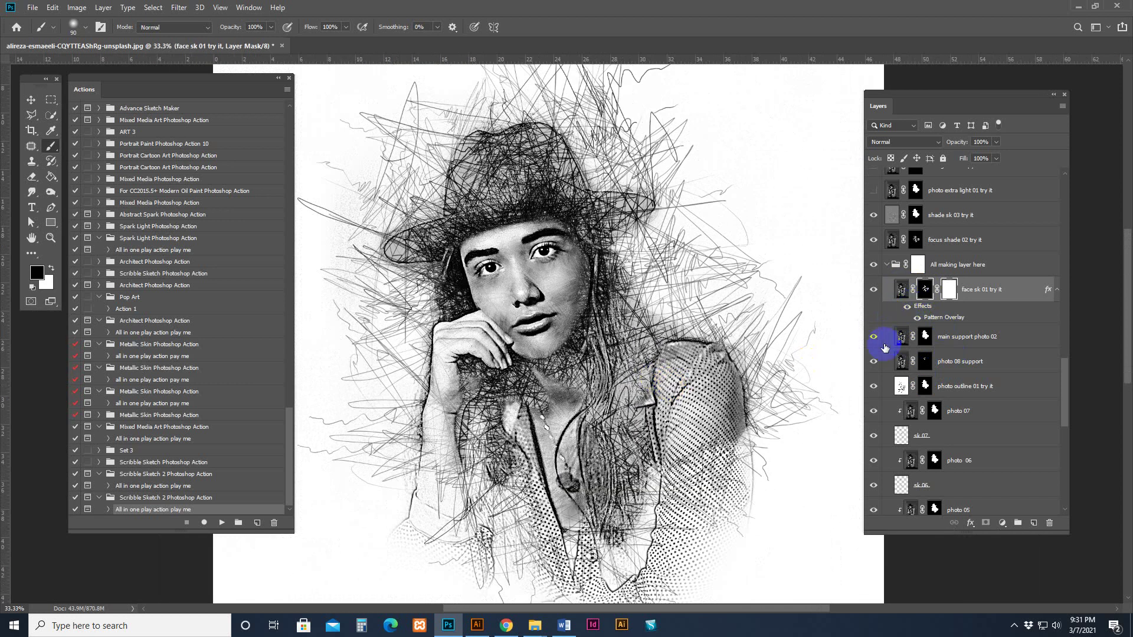
click(876, 342)
click(876, 342)
click(873, 342)
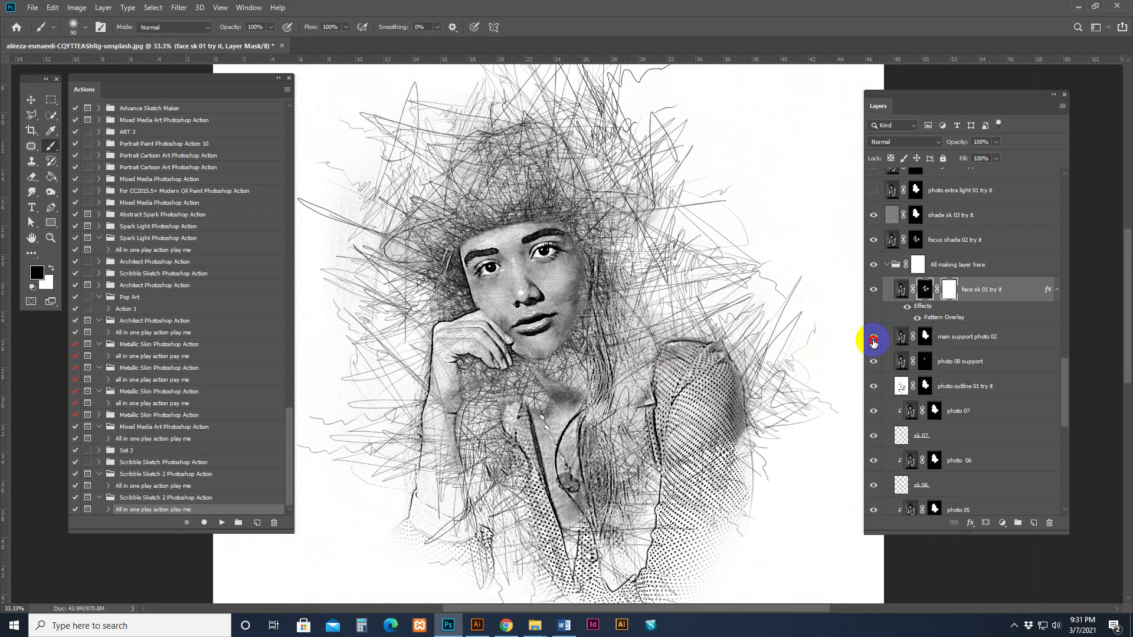
click(873, 342)
Toggle "photo outline 01 try it" and "photo outline support back 02 try it" to compare their outline effects, leaving both visible.
click(901, 387)
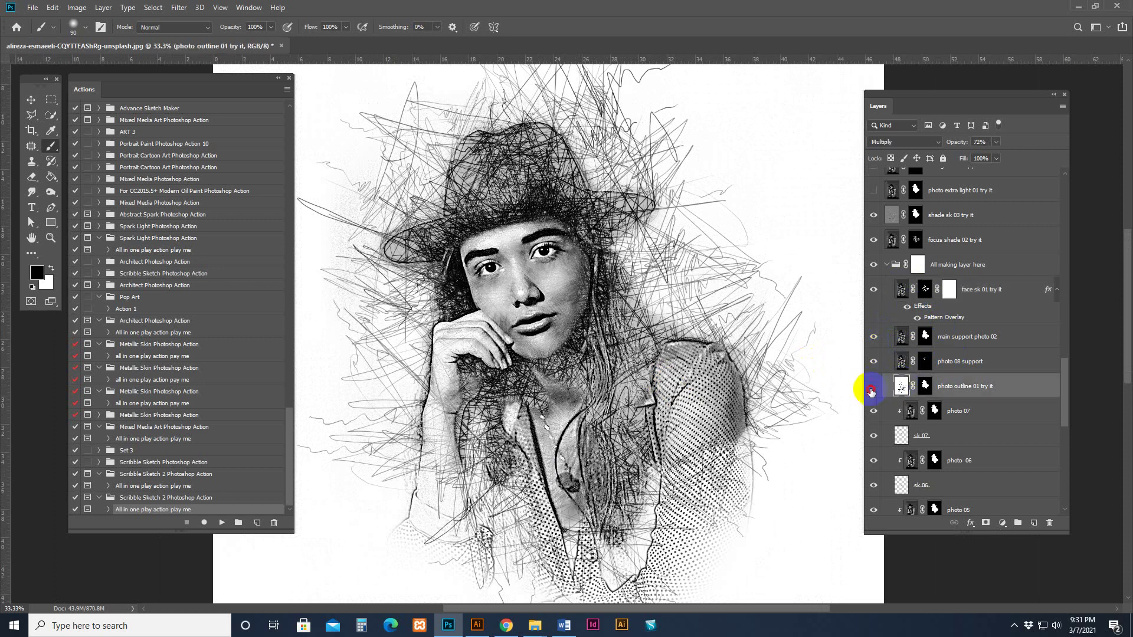
click(873, 387)
scroll(921, 407, down, 5)
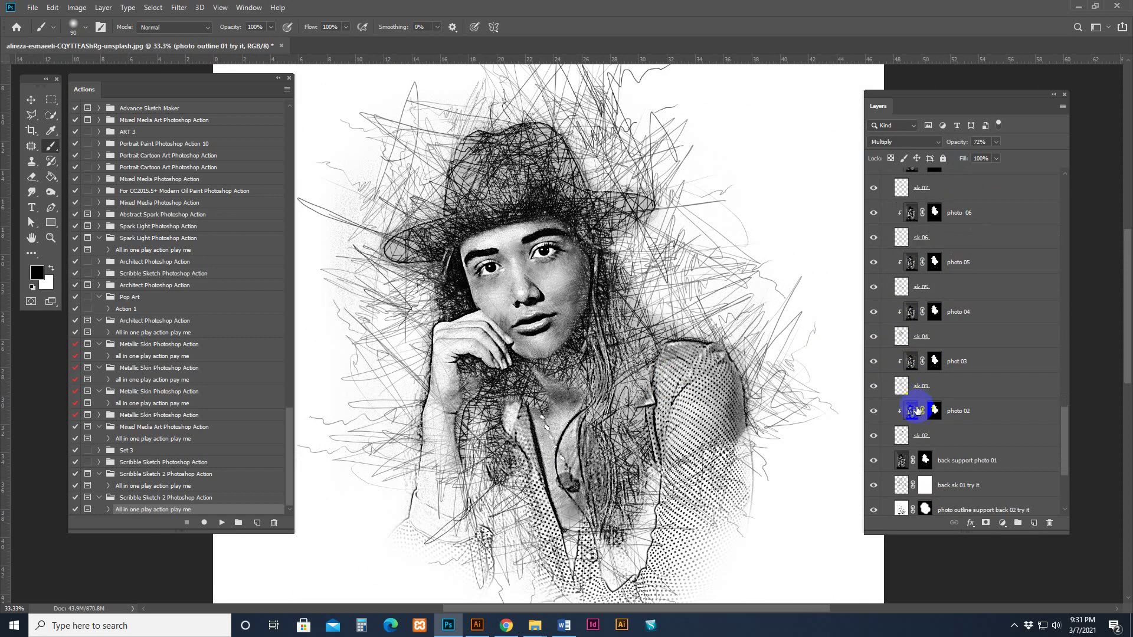
scroll(912, 404, down, 1)
click(899, 387)
click(873, 386)
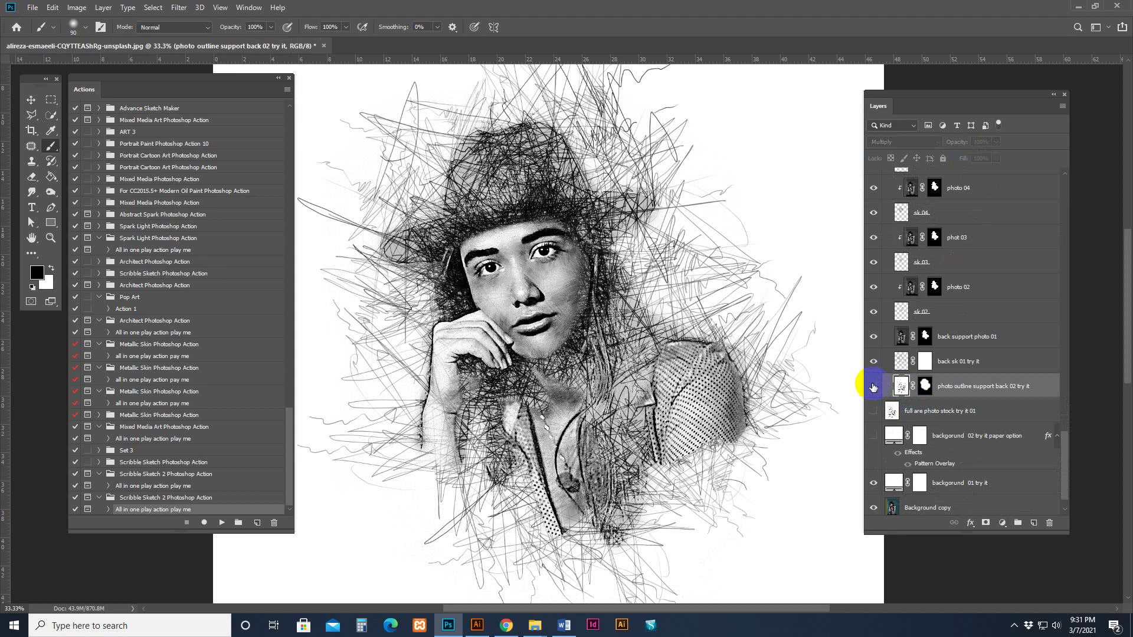
click(873, 386)
click(874, 386)
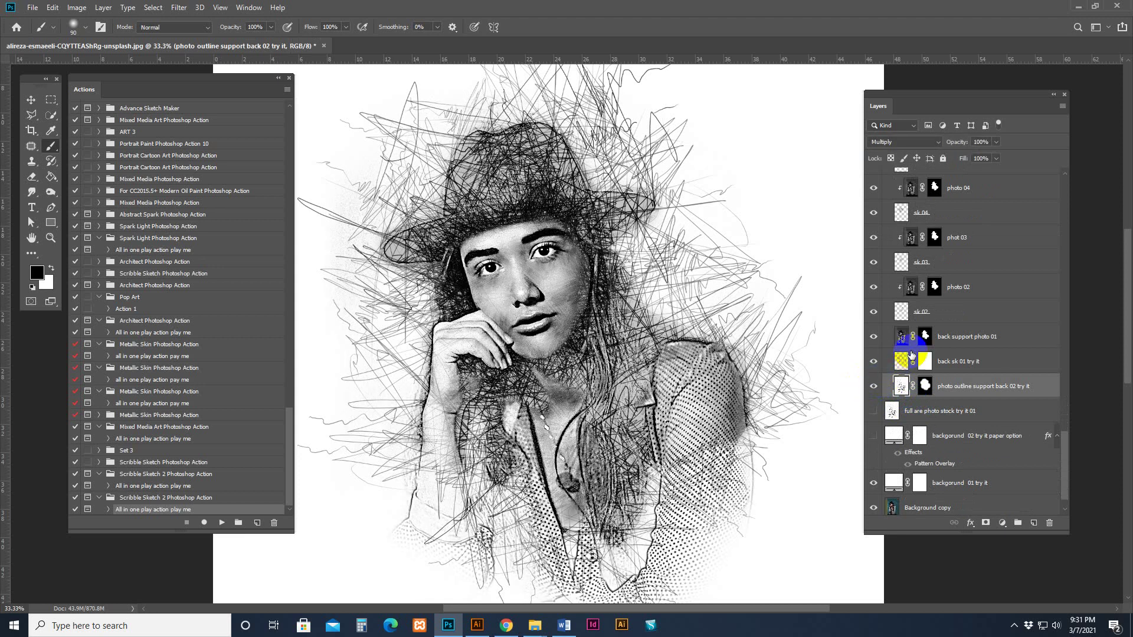
Toggle the "back sk 01 try it" layer to compare the background scribbles, leaving it visible.
click(900, 361)
click(873, 362)
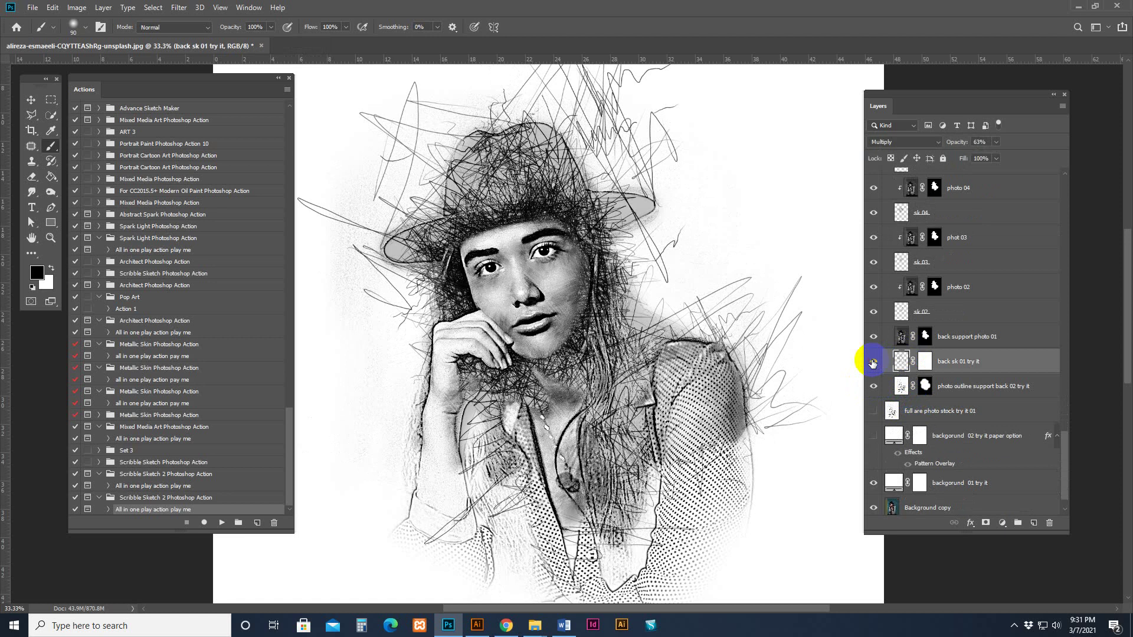
click(872, 362)
click(873, 362)
click(872, 363)
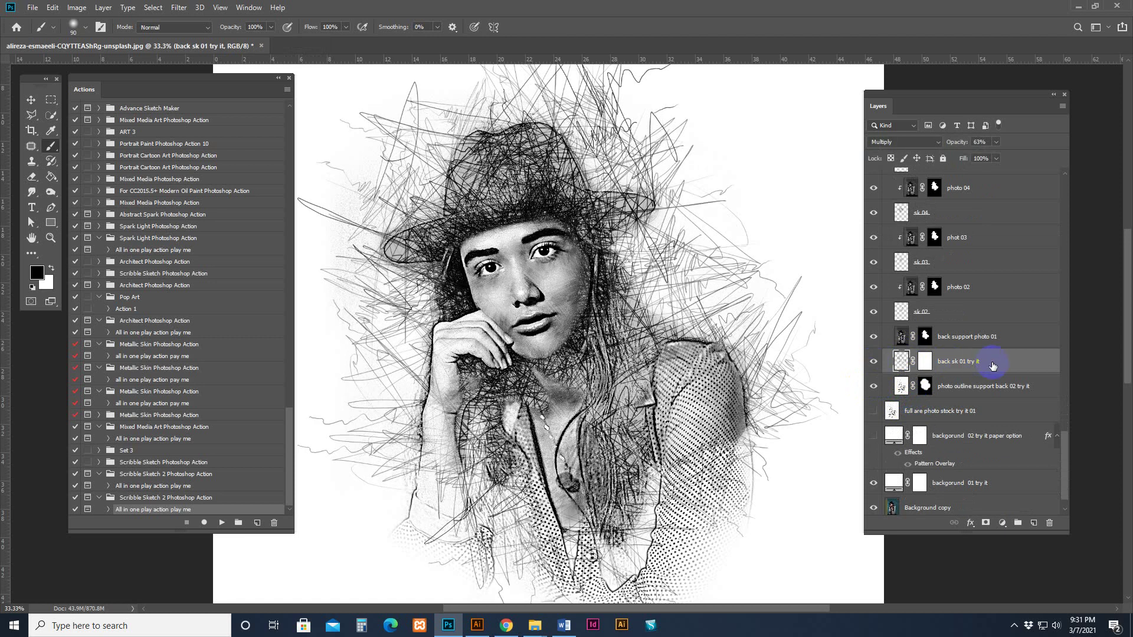
Try lower and higher opacities on the "back sk 01 try it" layer and set it to 50%.
click(997, 143)
click(975, 156)
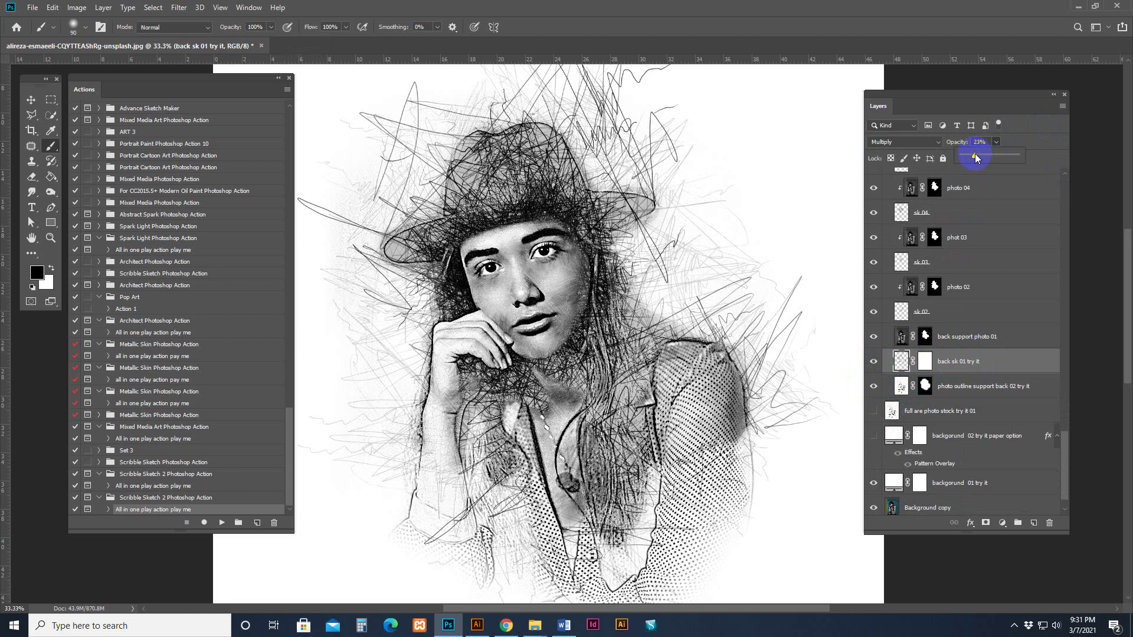
drag(975, 155, 1023, 157)
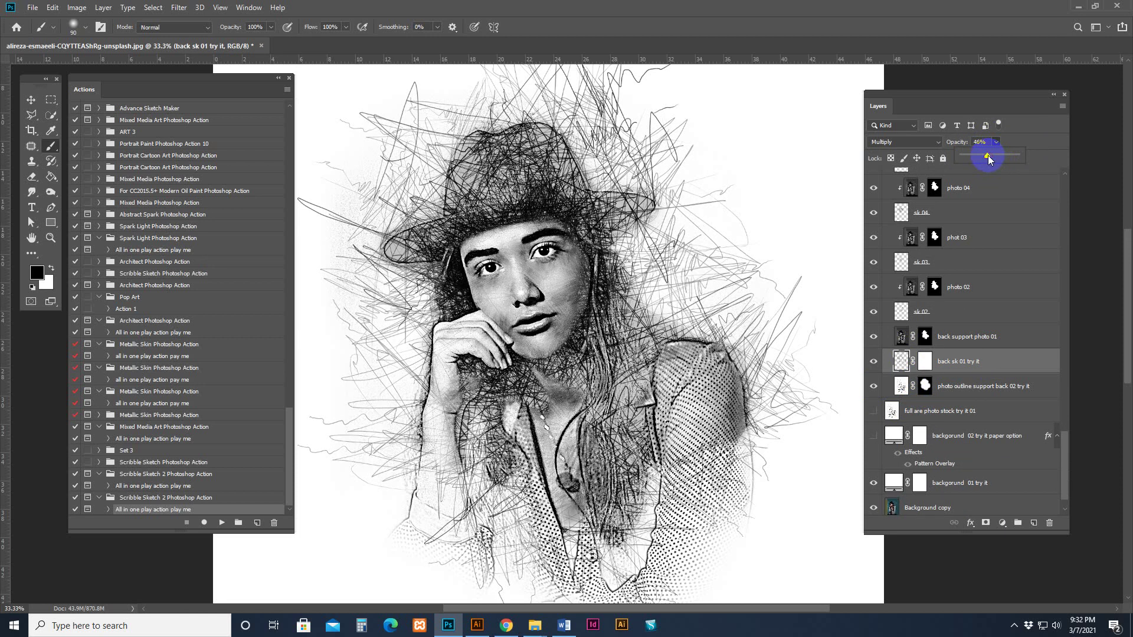
click(990, 156)
Paint black on the "back sk 01 try it" layer mask over the scribbles to the right of the hat.
click(998, 362)
click(925, 361)
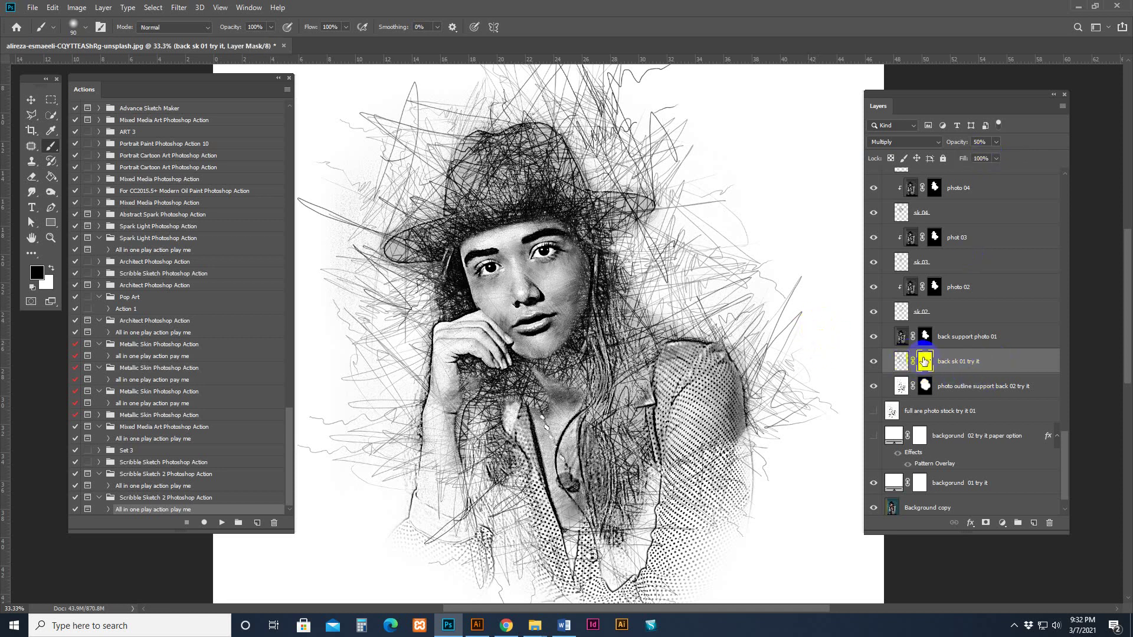
mouse_move(758, 212)
mouse_down()
mouse_move(730, 210)
mouse_move(749, 240)
mouse_up()
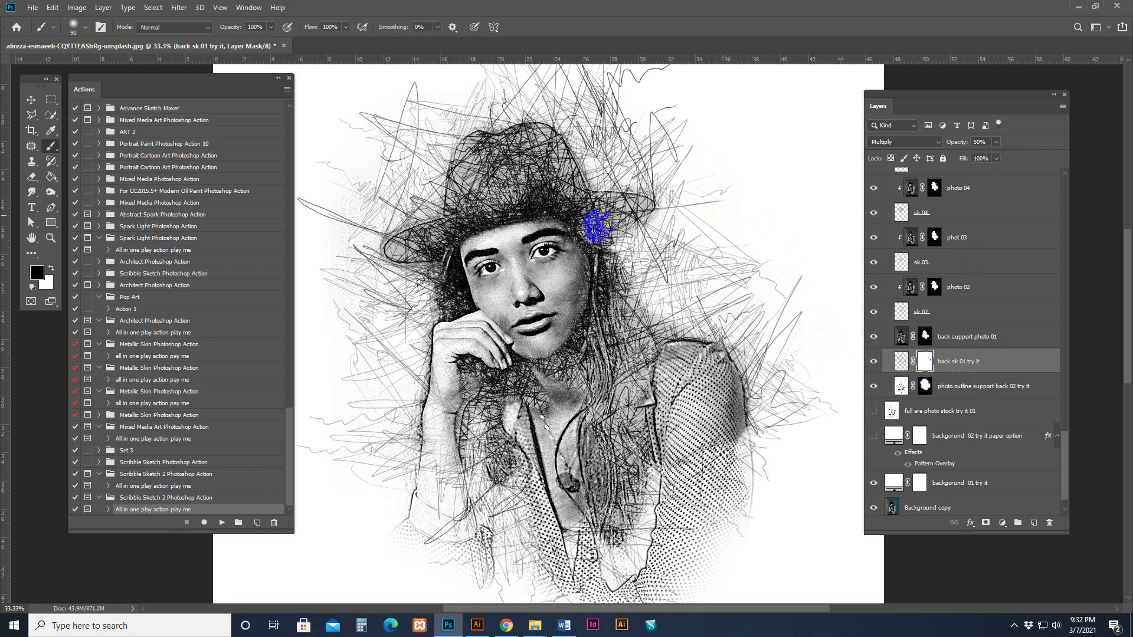
Collapse the "All making layer here" group.
drag(696, 189, 662, 348)
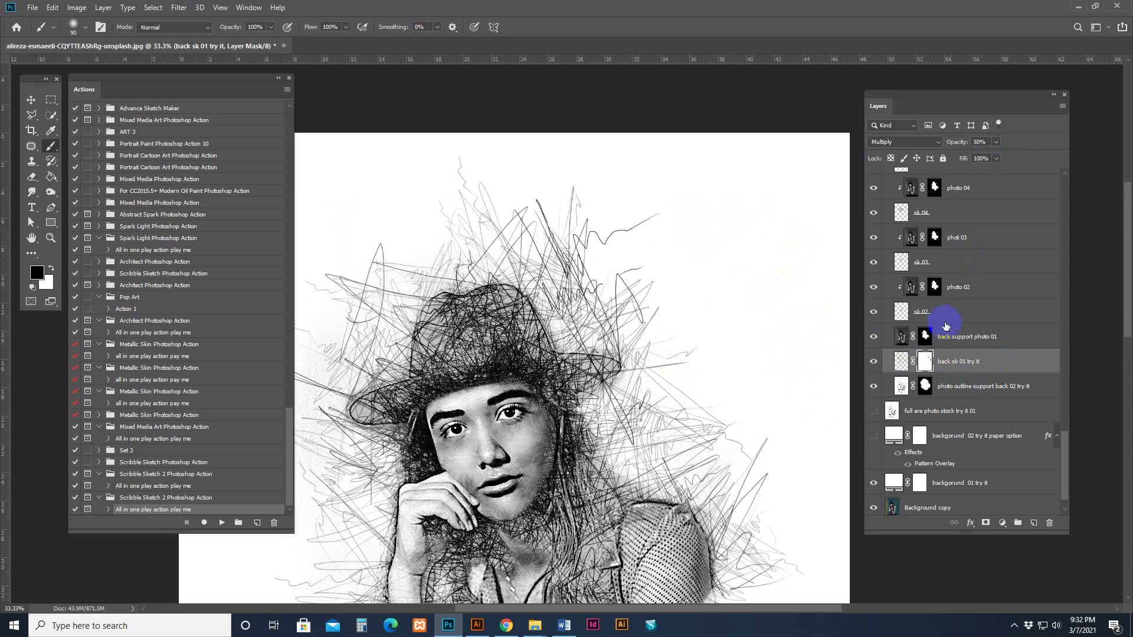
scroll(968, 339, up, 4)
scroll(973, 349, up, 5)
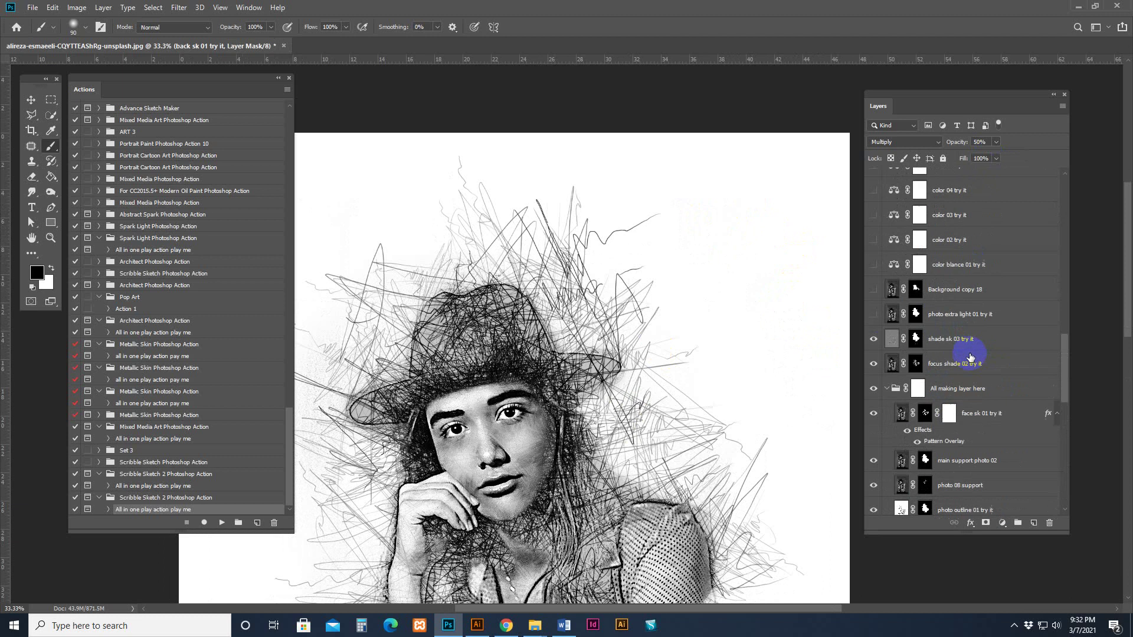
click(899, 380)
Show the "paper 01 try it" layer to preview the paper texture behind the portrait.
scroll(969, 236, up, 10)
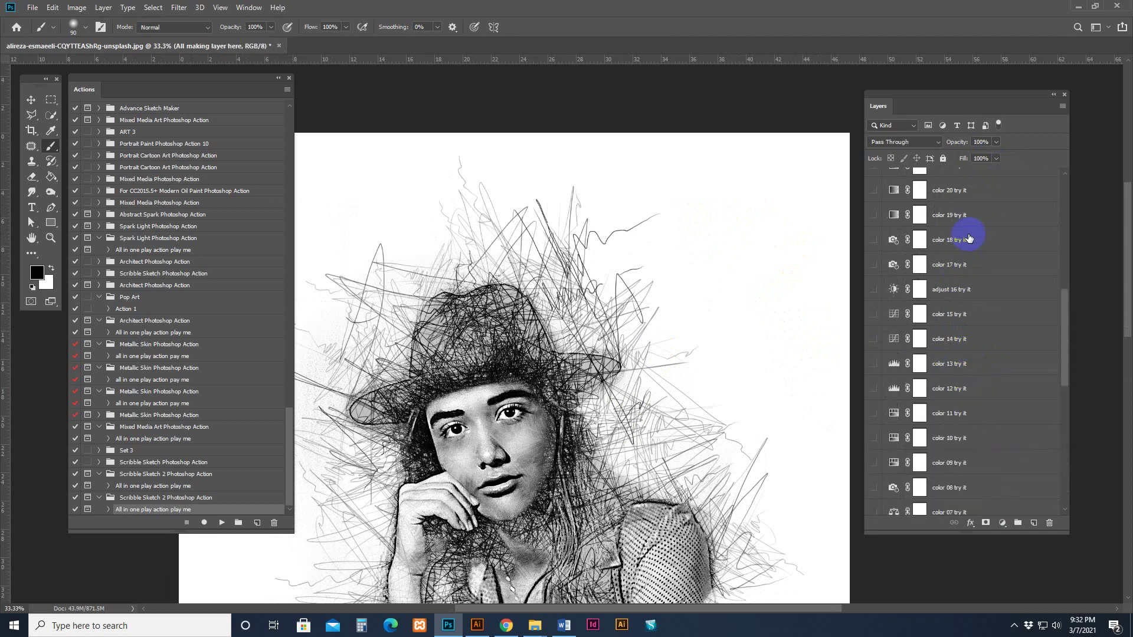
click(970, 368)
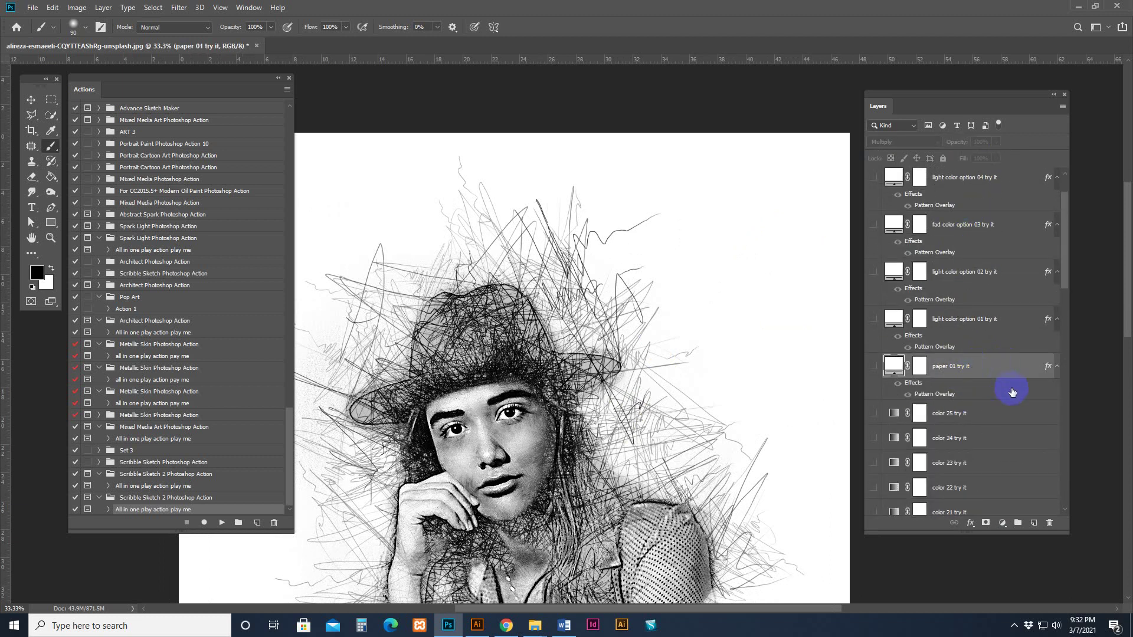
mouse_move(1060, 239)
mouse_down()
mouse_move(1061, 327)
mouse_move(1066, 188)
mouse_move(1070, 213)
mouse_up()
click(873, 418)
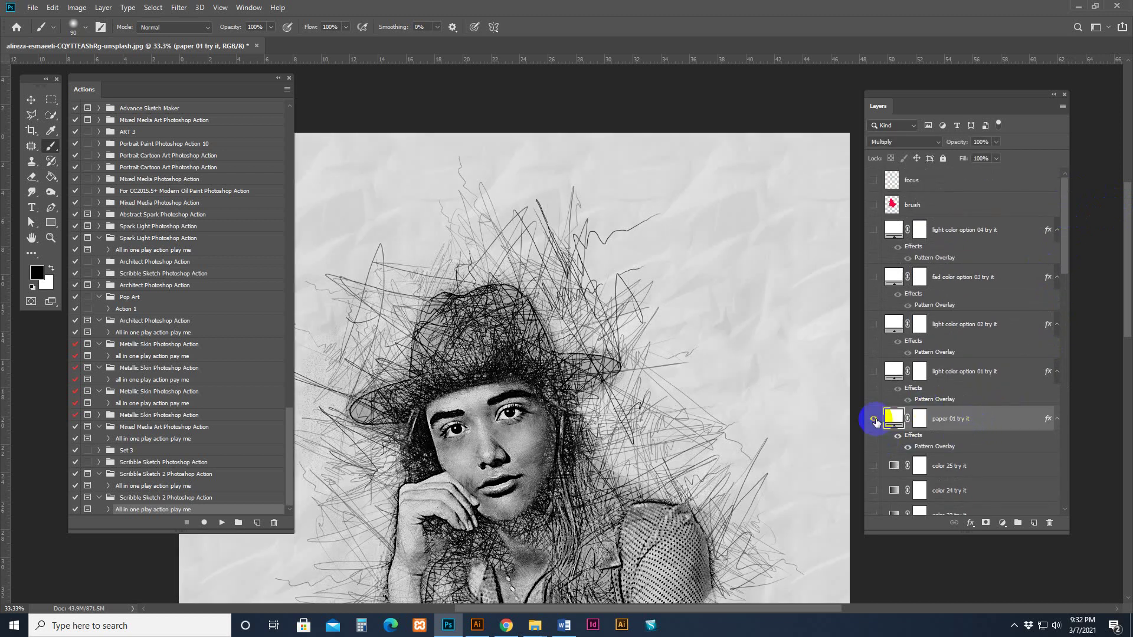
drag(676, 382, 702, 275)
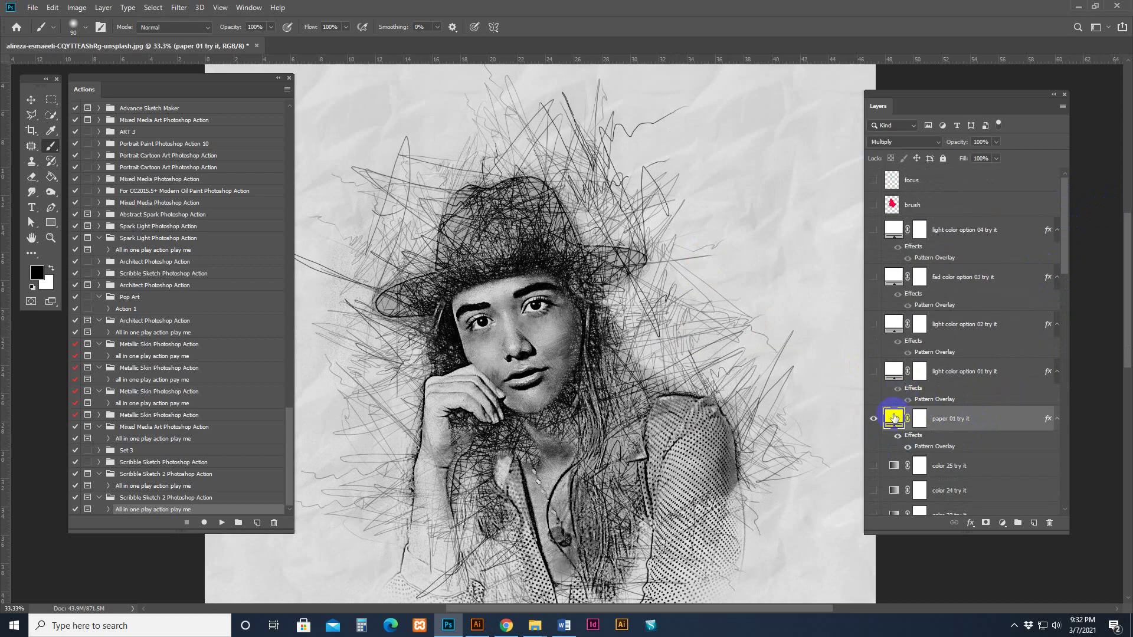
Toggle the "backgorund 02 try it paper option" layer to compare its paper background, leaving it hidden.
drag(1064, 230, 1062, 468)
click(939, 424)
click(874, 407)
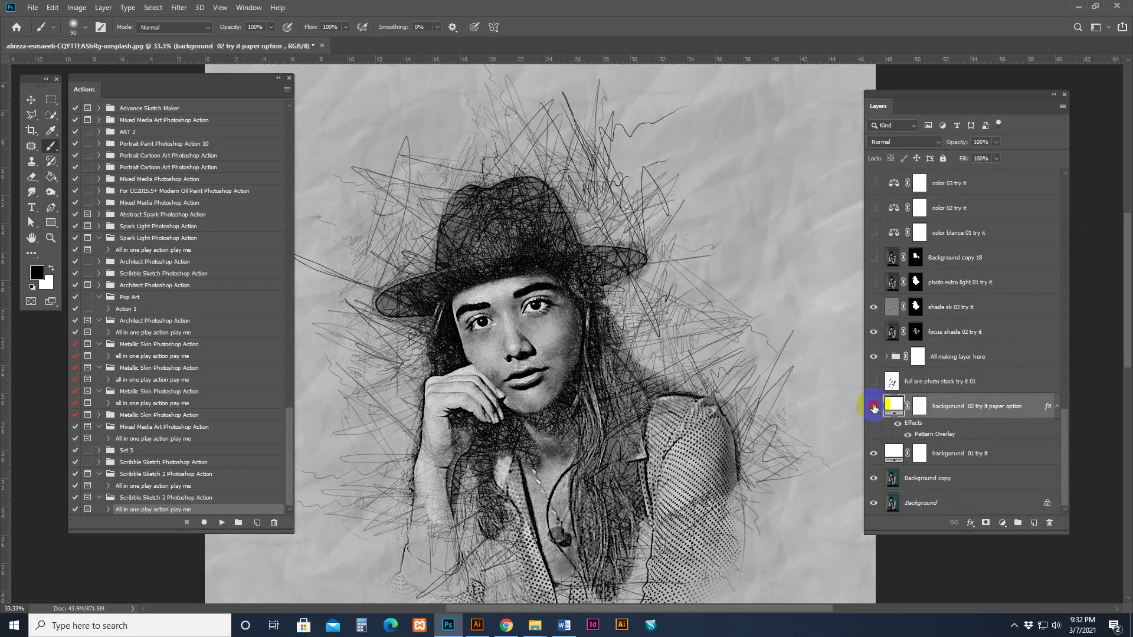
click(874, 407)
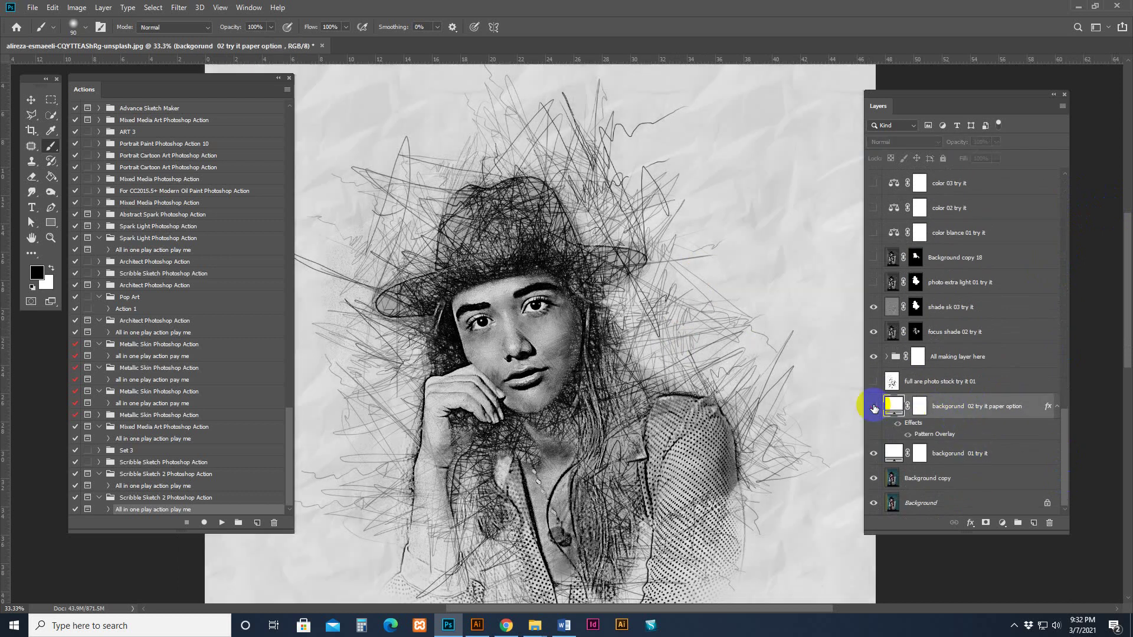
Toggle the "paper 01 try it" layer to compare the portrait with and without paper, leaving it hidden.
scroll(959, 255, up, 10)
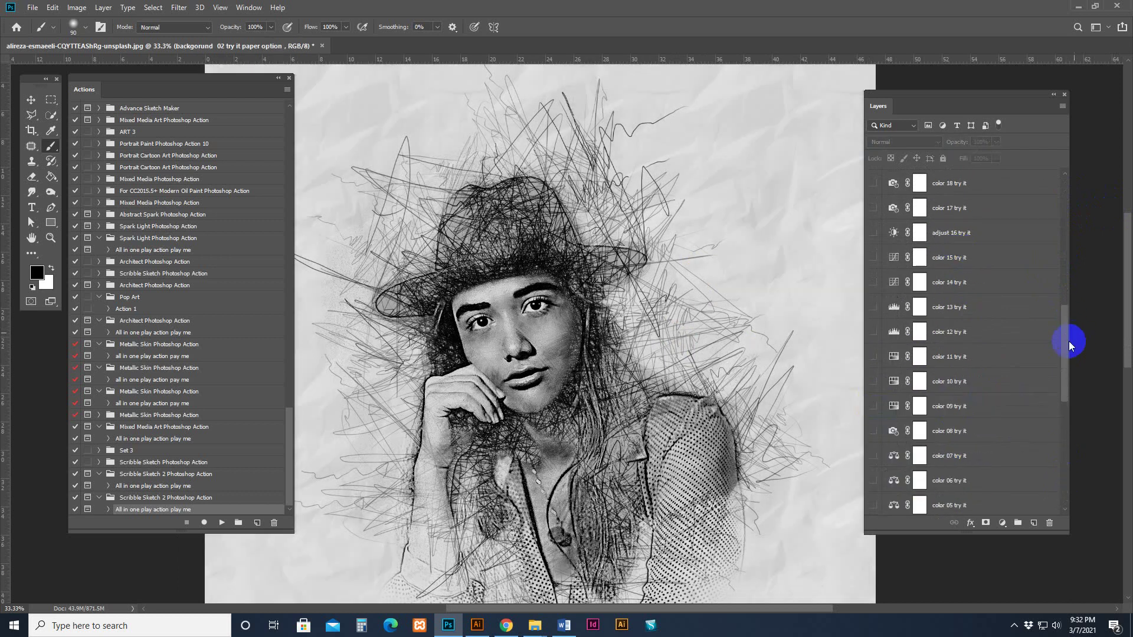
drag(1066, 343, 1067, 254)
click(981, 277)
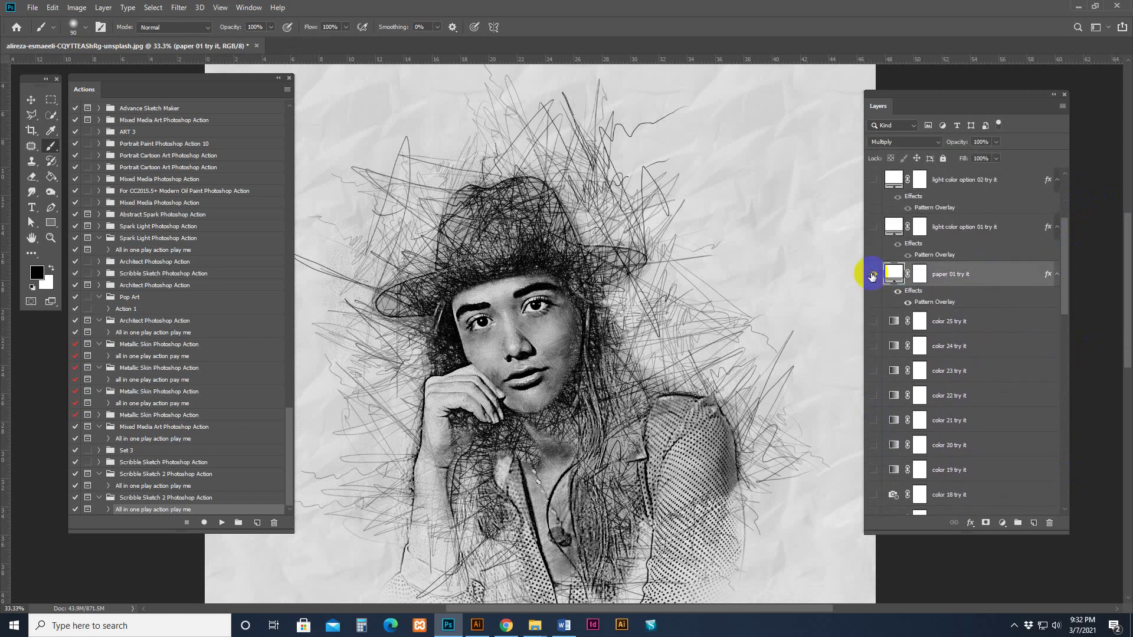
click(873, 275)
click(873, 275)
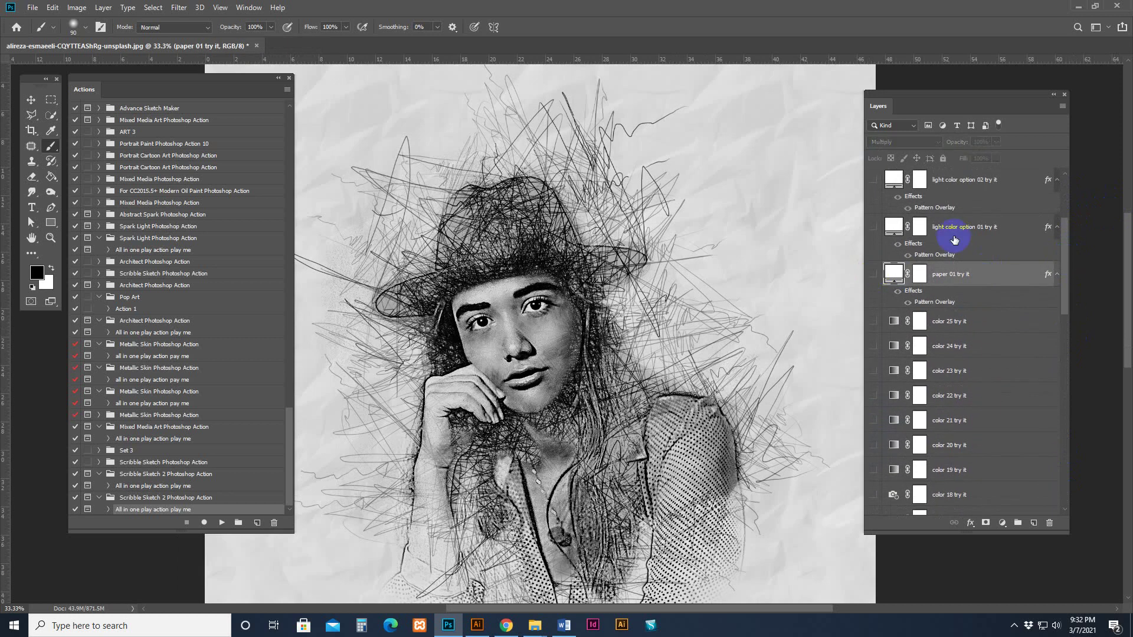
click(873, 275)
Toggle "light color option 01 try it" on and off to compare its lighting effect, leaving it hidden.
click(997, 229)
click(872, 228)
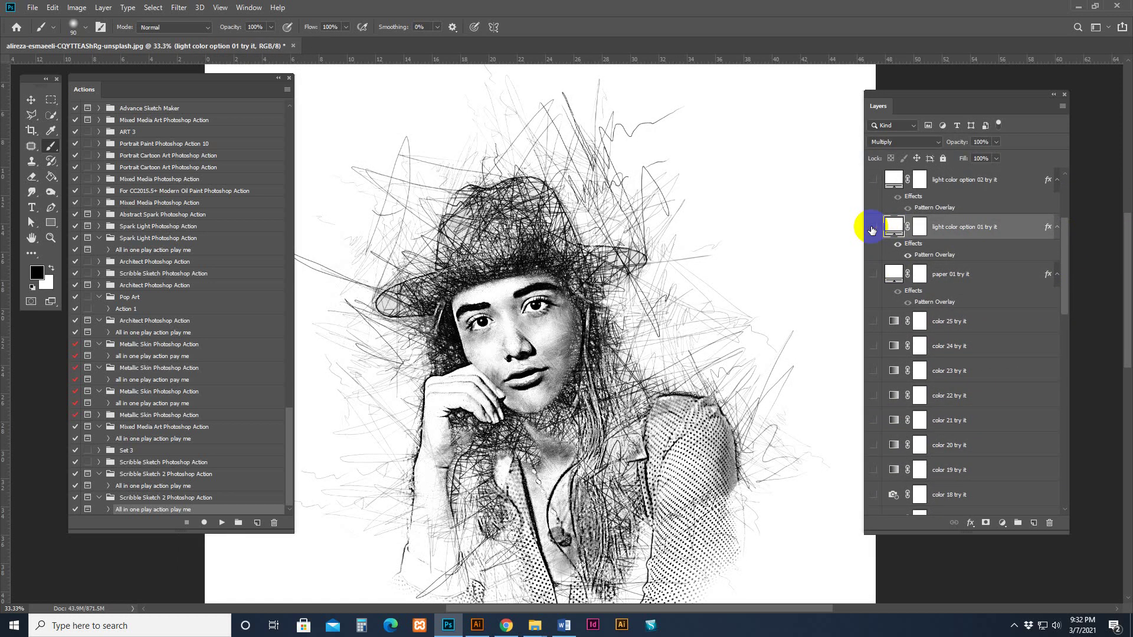
click(873, 228)
click(873, 228)
click(873, 229)
click(873, 229)
click(873, 229)
Preview "light color option 02 try it", "fad color option 03 try it" and "light color option 04 try it" one at a time, hiding each again.
scroll(874, 236, up, 4)
click(874, 280)
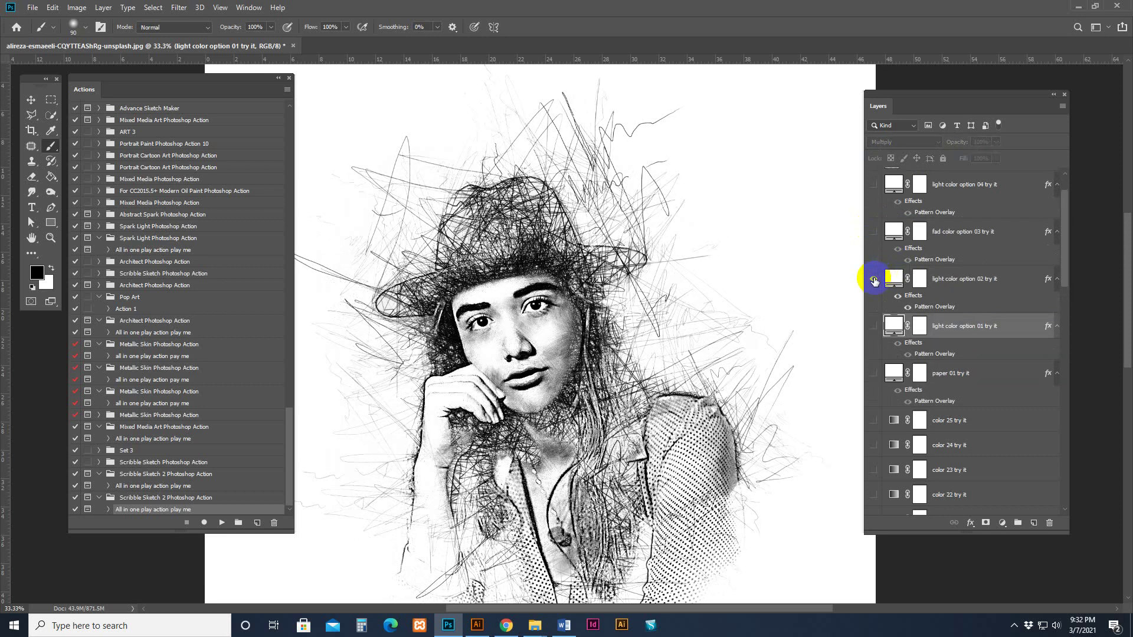
click(873, 281)
click(873, 231)
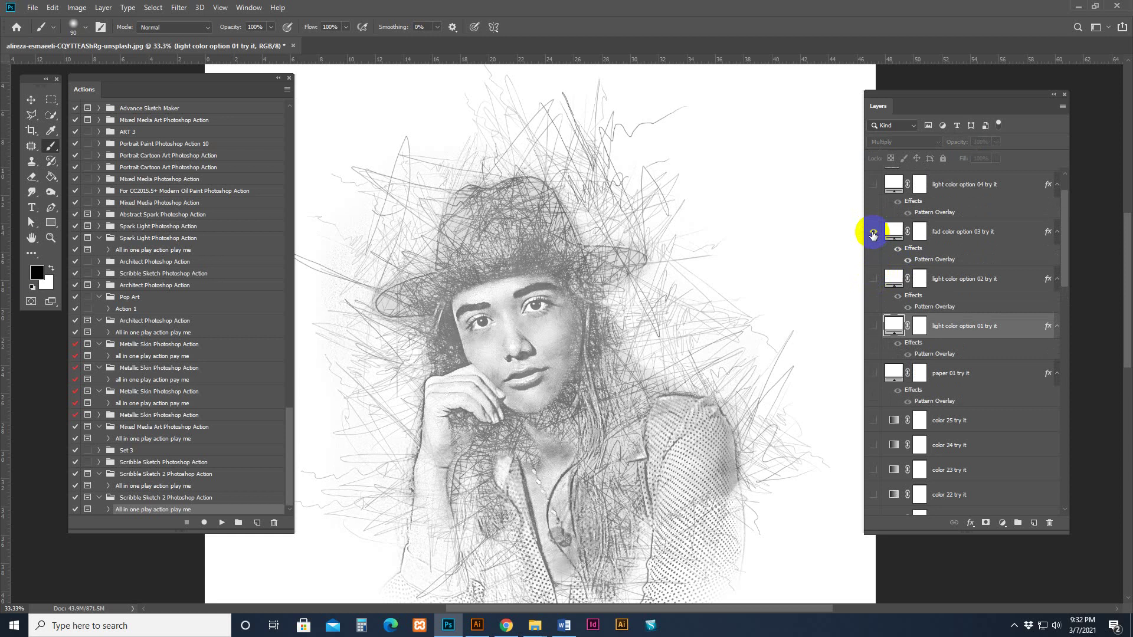
scroll(873, 254, up, 2)
click(873, 275)
click(873, 230)
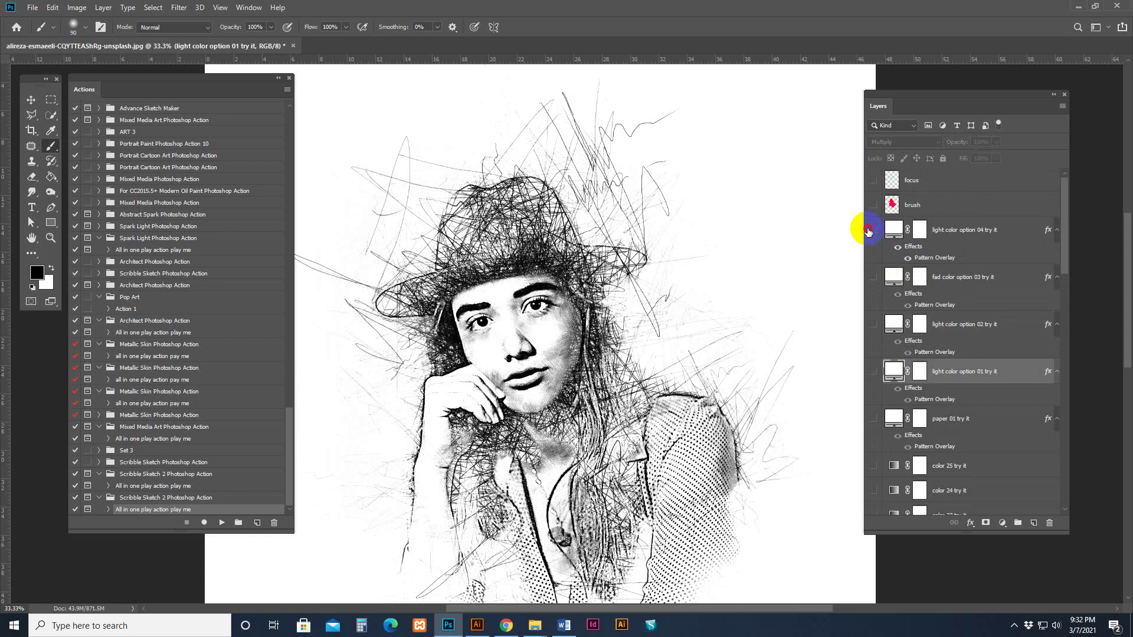
click(867, 231)
Show the "color blance 01 try it" layer to tint the sketch blue.
scroll(963, 384, down, 7)
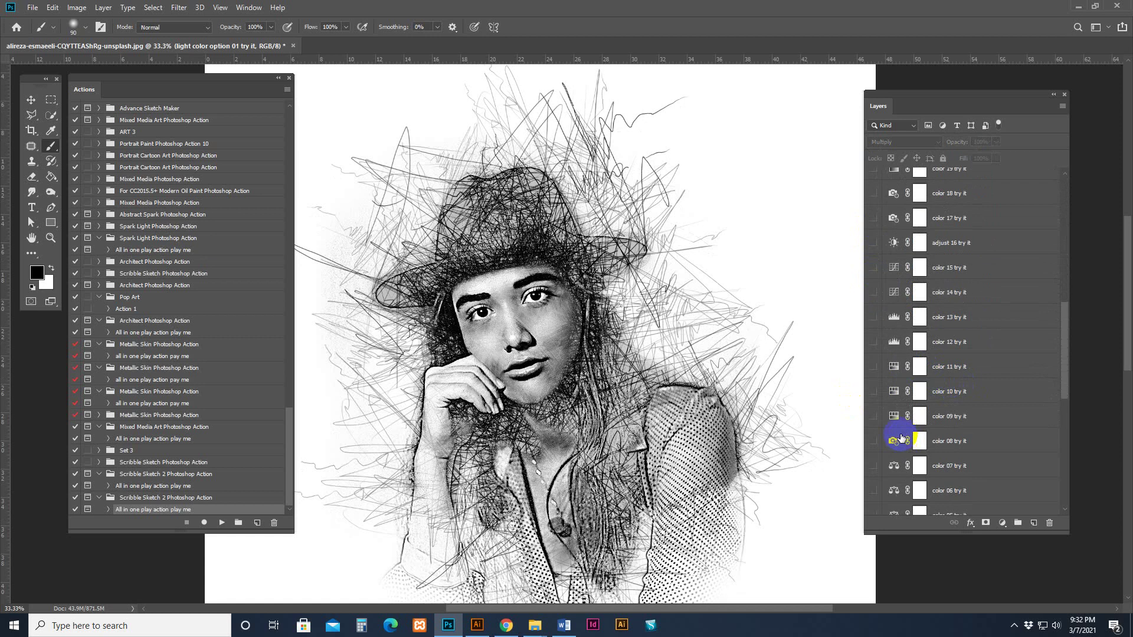
scroll(885, 413, down, 5)
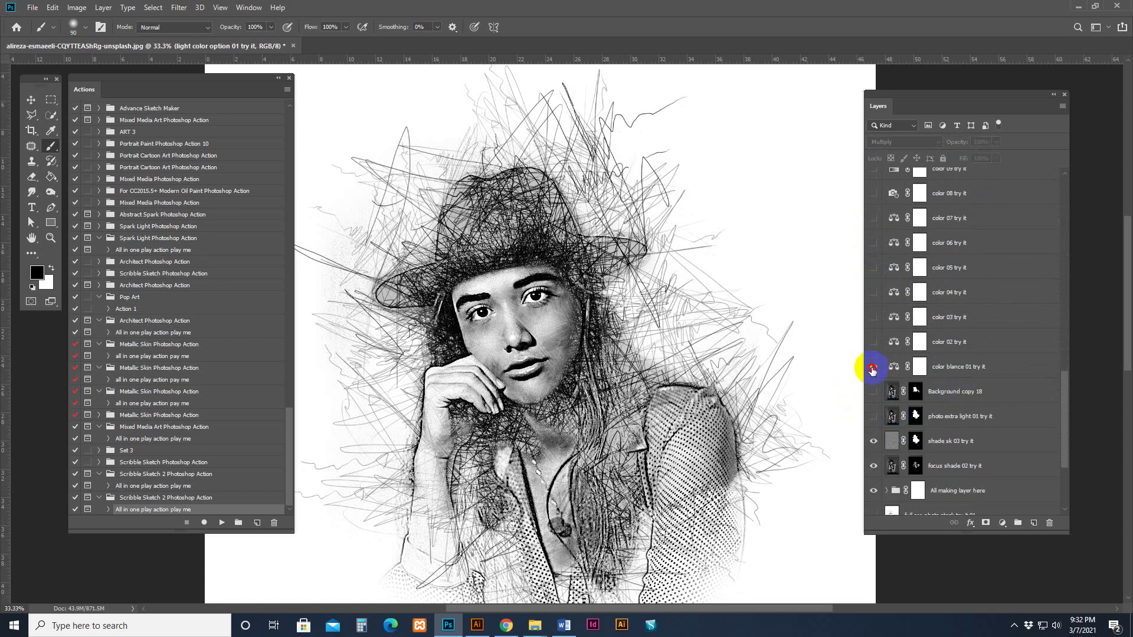
click(873, 368)
Toggle the "paper 01 try it" layer over the blue-tinted sketch to compare the paper texture, leaving it hidden.
scroll(939, 301, up, 8)
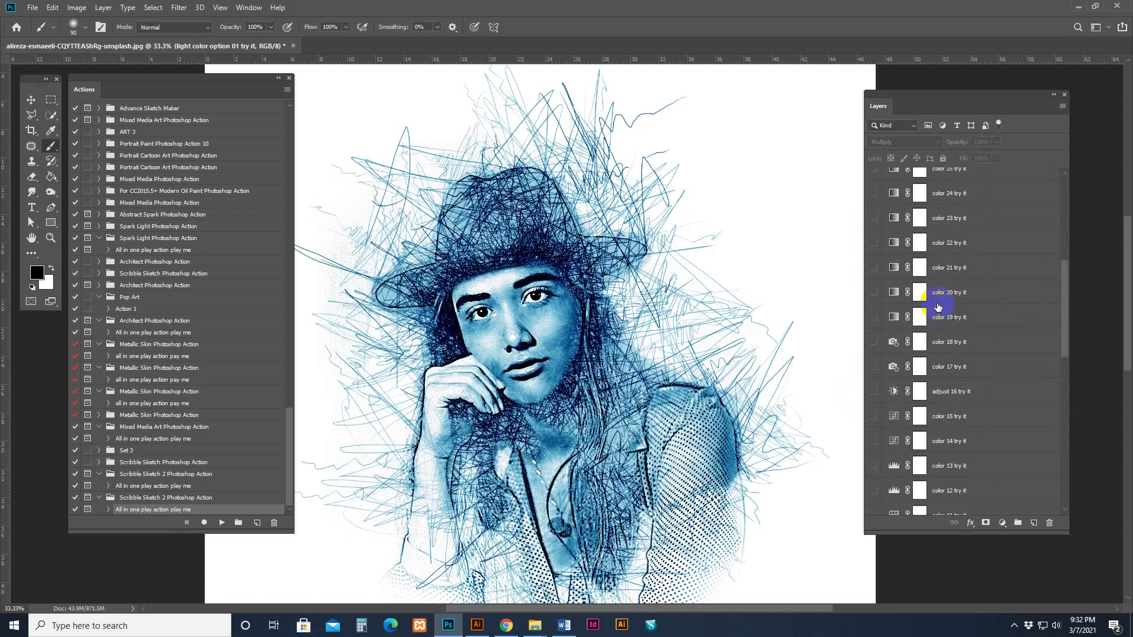
scroll(938, 306, up, 4)
click(872, 369)
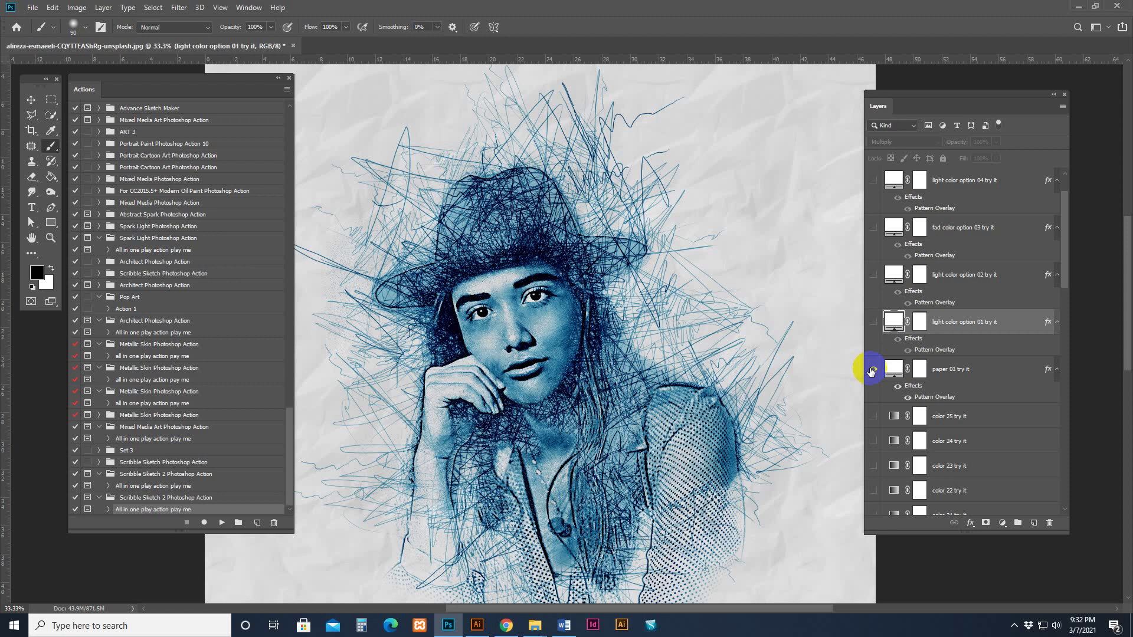
click(871, 370)
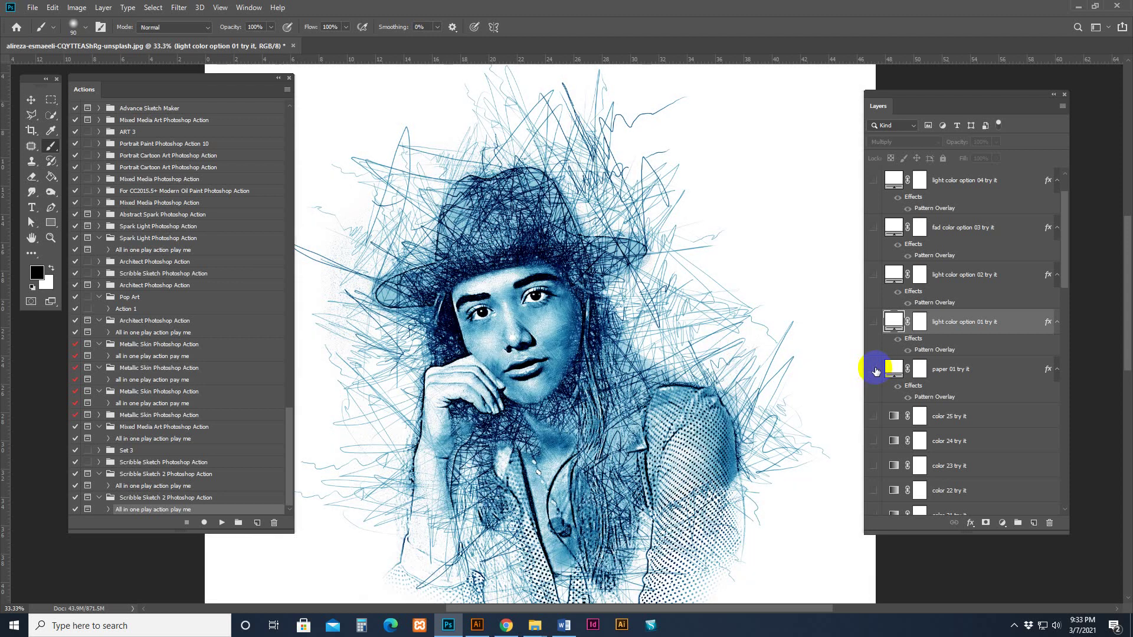
click(873, 369)
click(872, 369)
Toggle "light color option 01 try it" over the blue-tinted sketch to compare its effect, leaving it hidden.
click(873, 322)
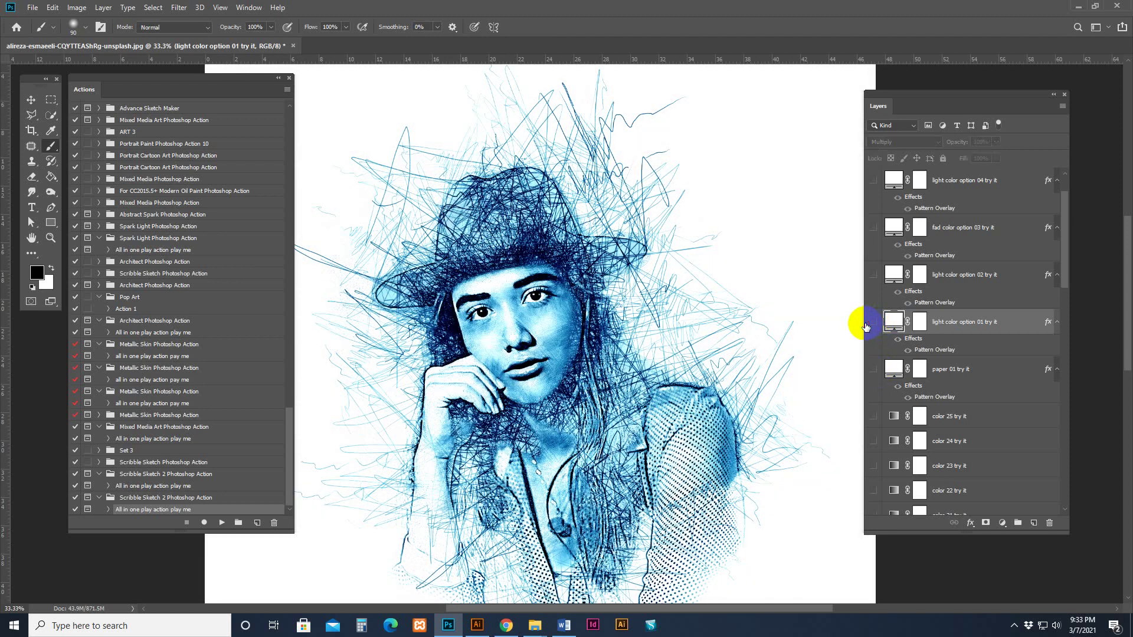
click(869, 324)
click(869, 323)
click(872, 322)
Preview light color option 02, fad color option 03 and light color option 04 on the blue-tinted sketch, hiding each again.
click(874, 276)
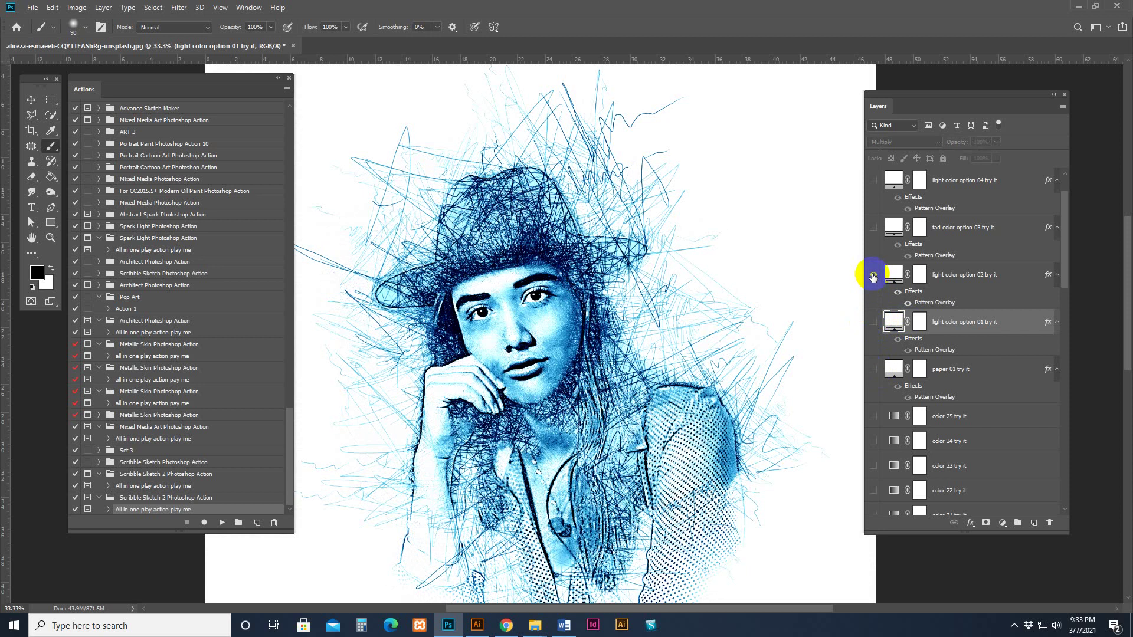
click(873, 276)
click(873, 229)
click(873, 229)
click(874, 181)
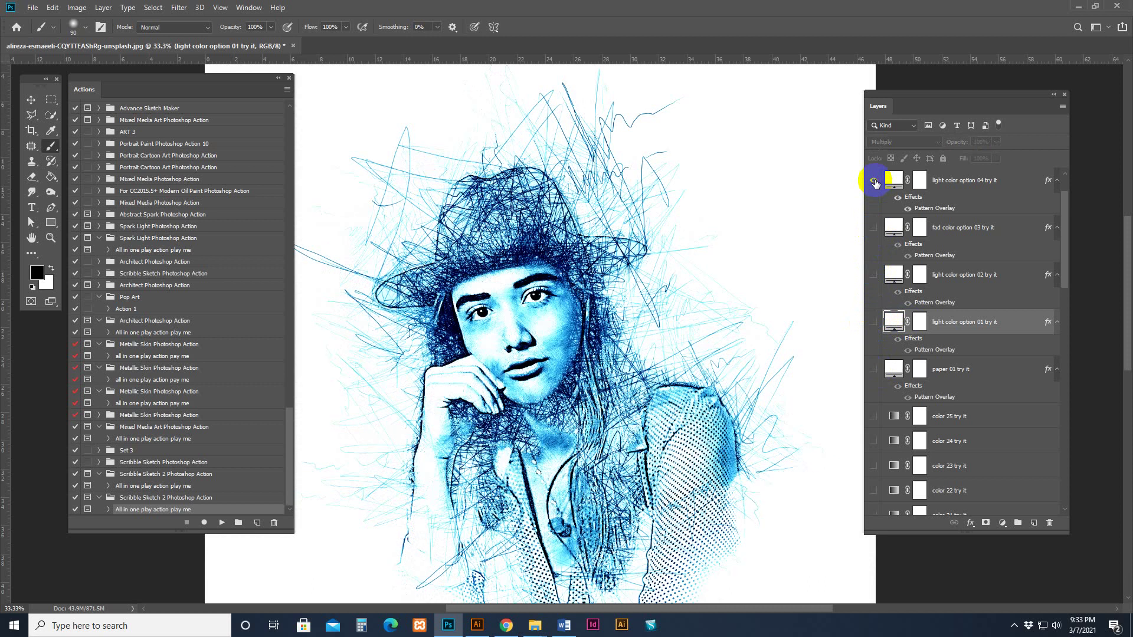
click(874, 181)
Preview the color 25, color 24, color 23 and color 22 layers on the sketch one at a time.
click(873, 417)
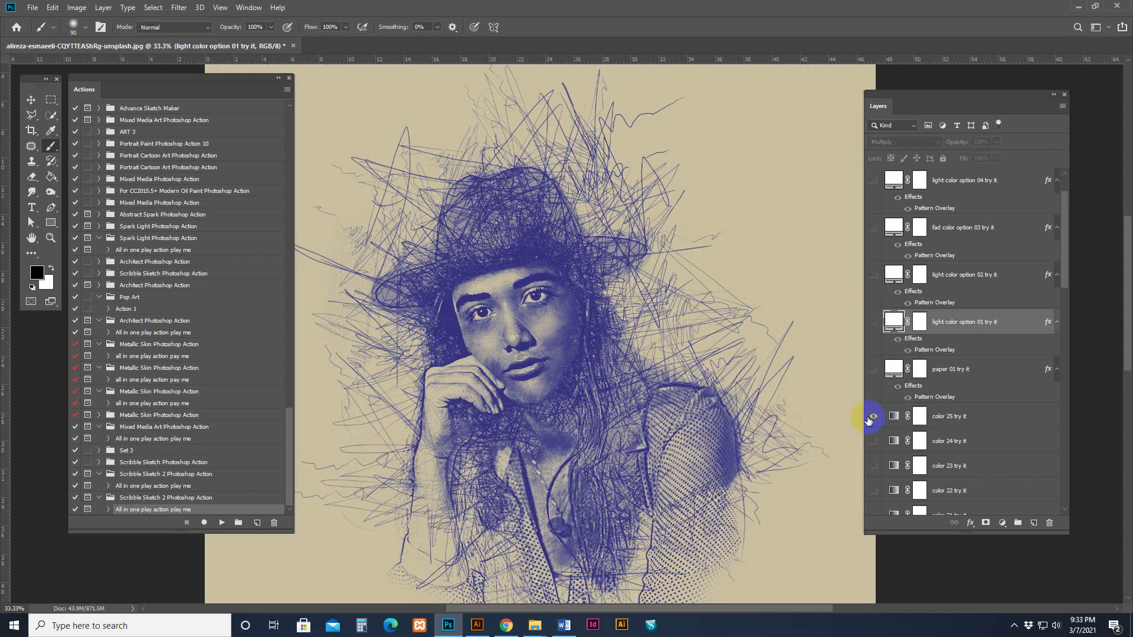
click(873, 417)
click(873, 441)
click(873, 441)
click(873, 465)
click(873, 465)
click(873, 490)
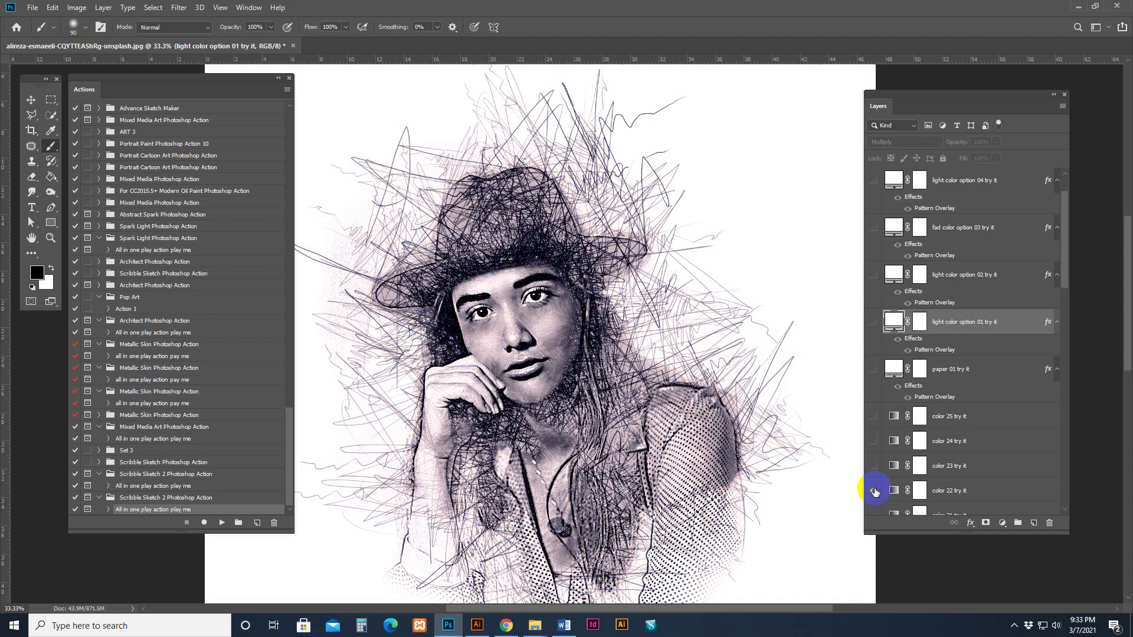
Preview the color 21, color 20 and color 19 layers one at a time, hiding each again.
scroll(875, 491, down, 2)
click(874, 416)
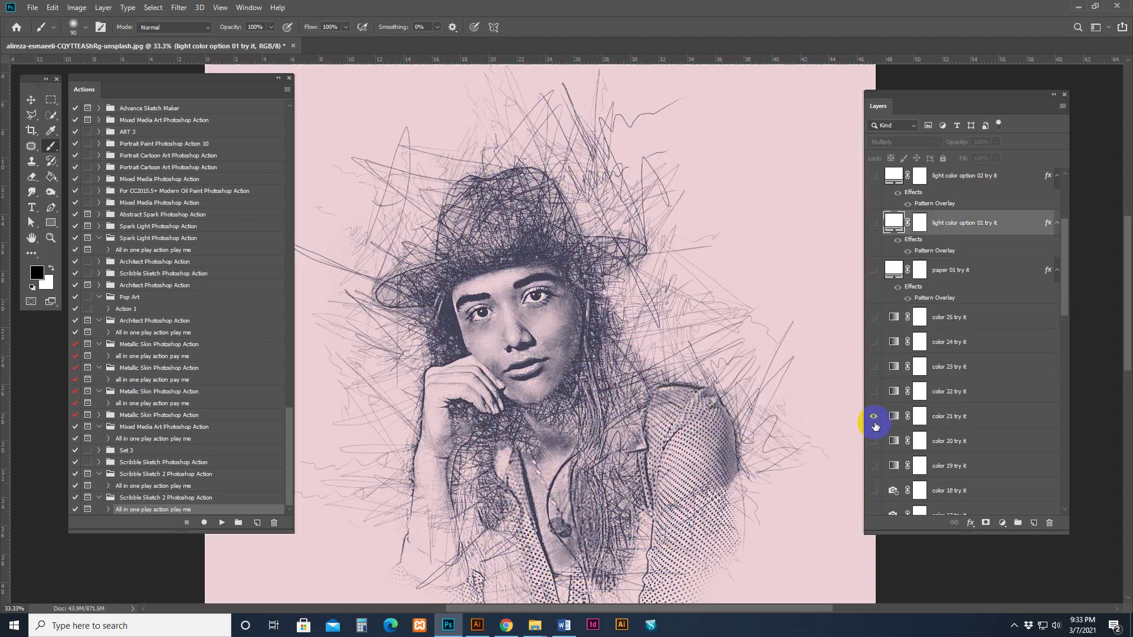
click(874, 416)
click(873, 441)
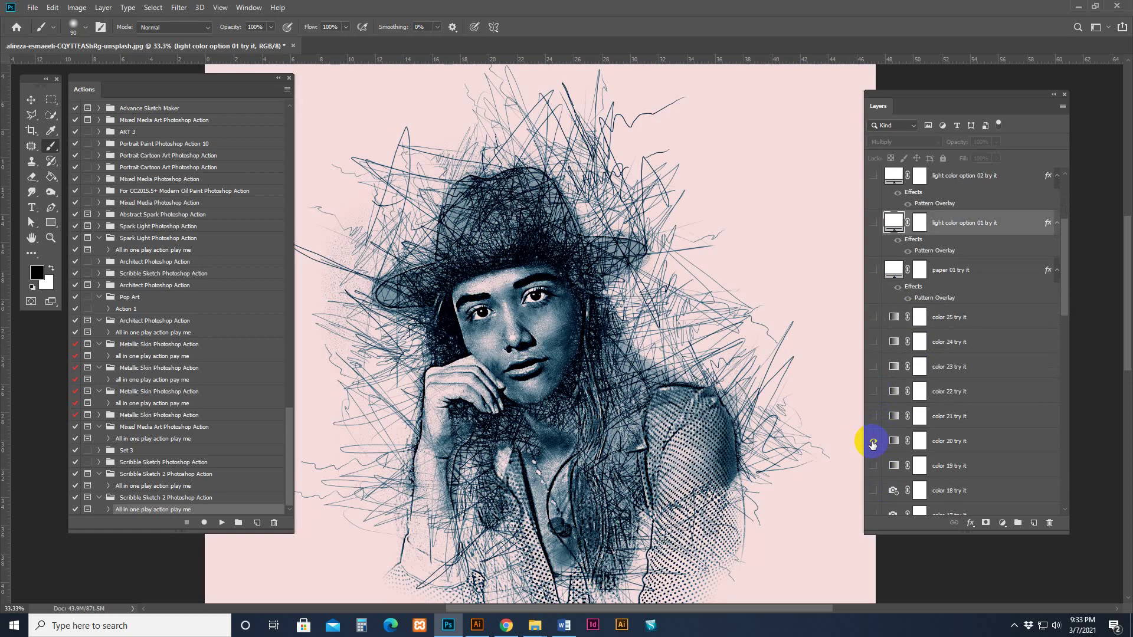
click(874, 441)
click(874, 466)
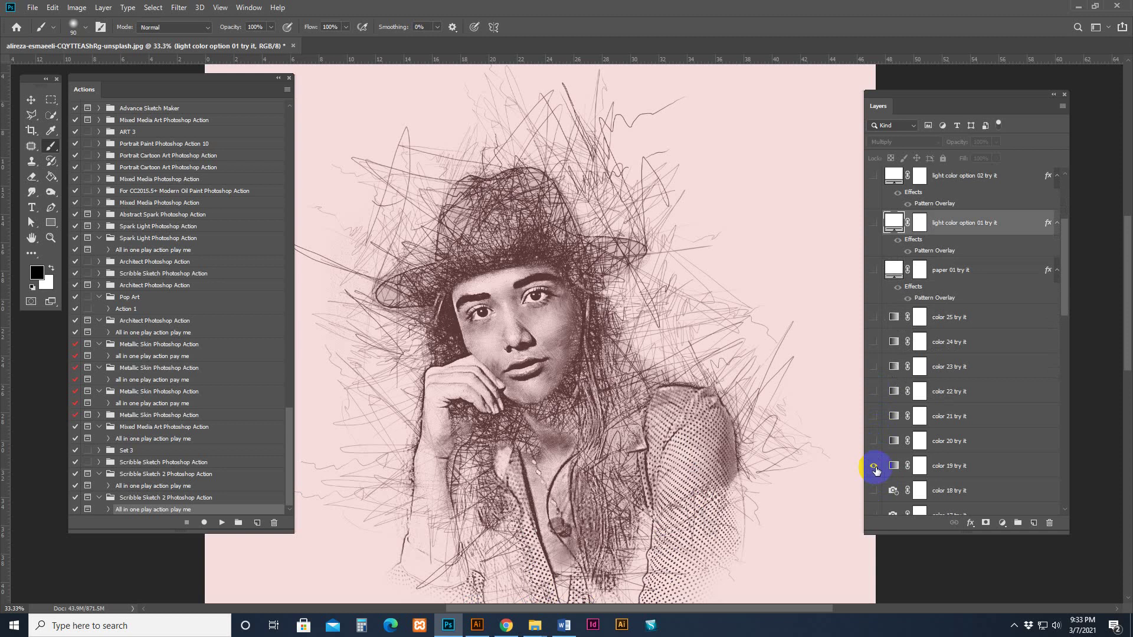
click(873, 466)
Preview the color 17, adjust 16 and color 15 layers on the sketch, leaving them hidden.
scroll(876, 448, down, 2)
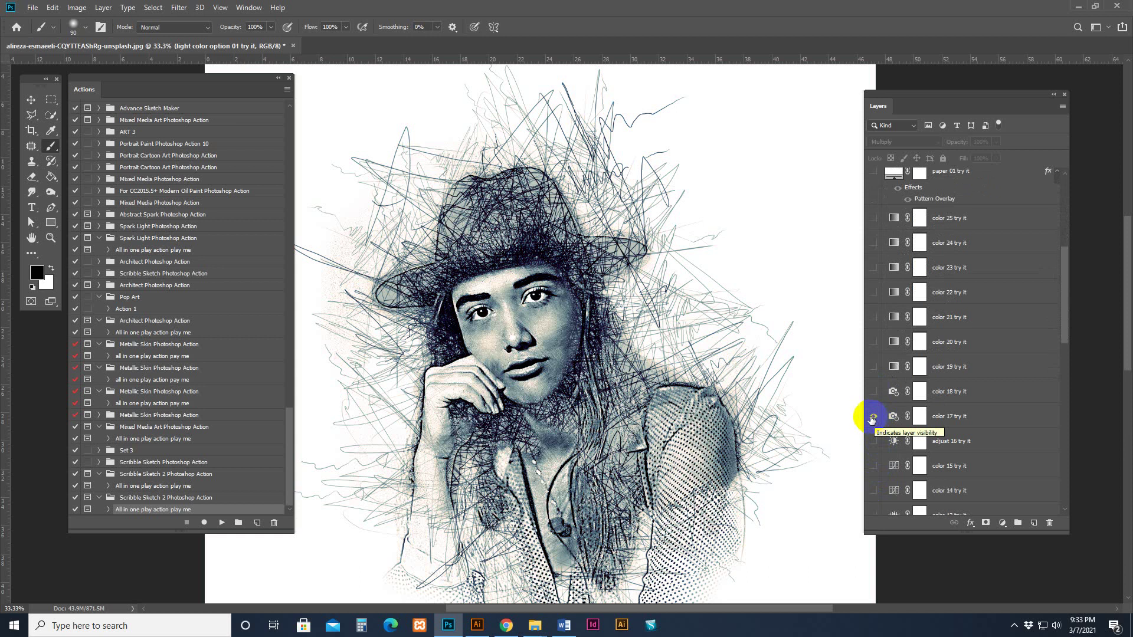
drag(872, 419, 874, 465)
click(875, 465)
Preview the color 11, color 10 and color 09 layers on the sketch, leaving them hidden.
scroll(903, 462, down, 5)
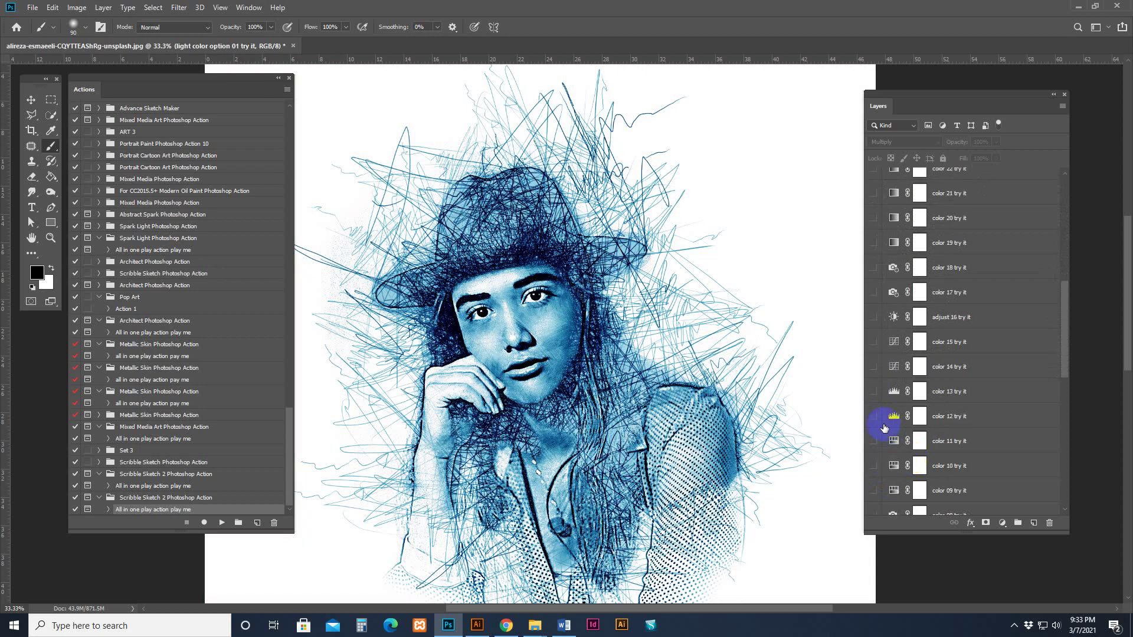
click(873, 443)
drag(874, 456, 876, 485)
click(874, 491)
Preview the color 07, color 06 and color 05 layers over the blue-tinted sketch.
scroll(873, 489, down, 2)
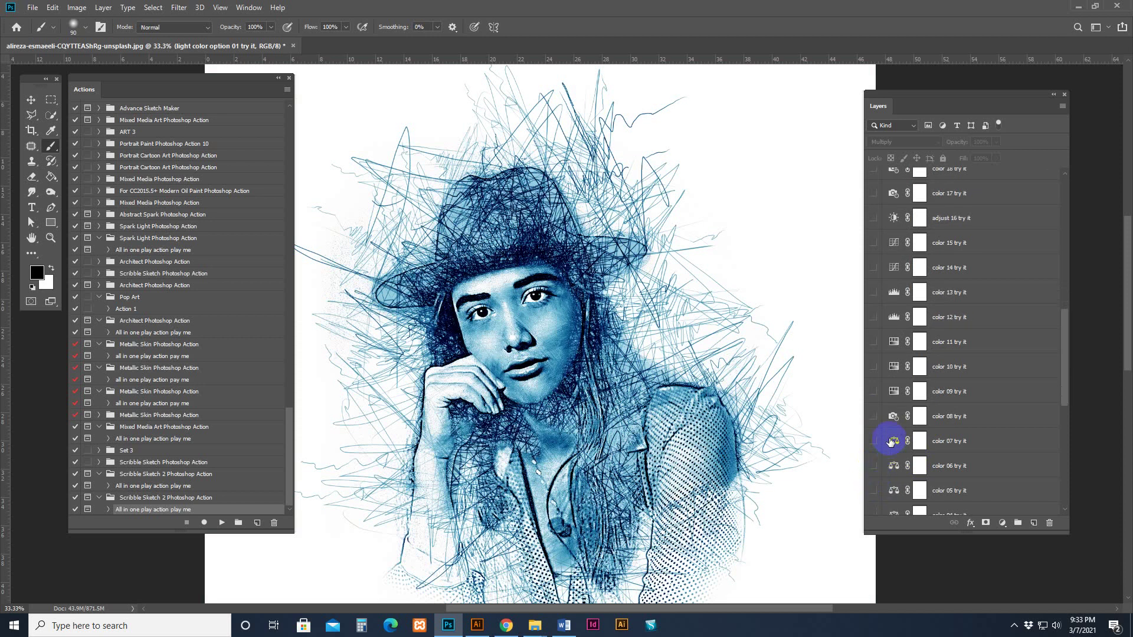
click(872, 466)
click(874, 440)
click(872, 465)
click(873, 489)
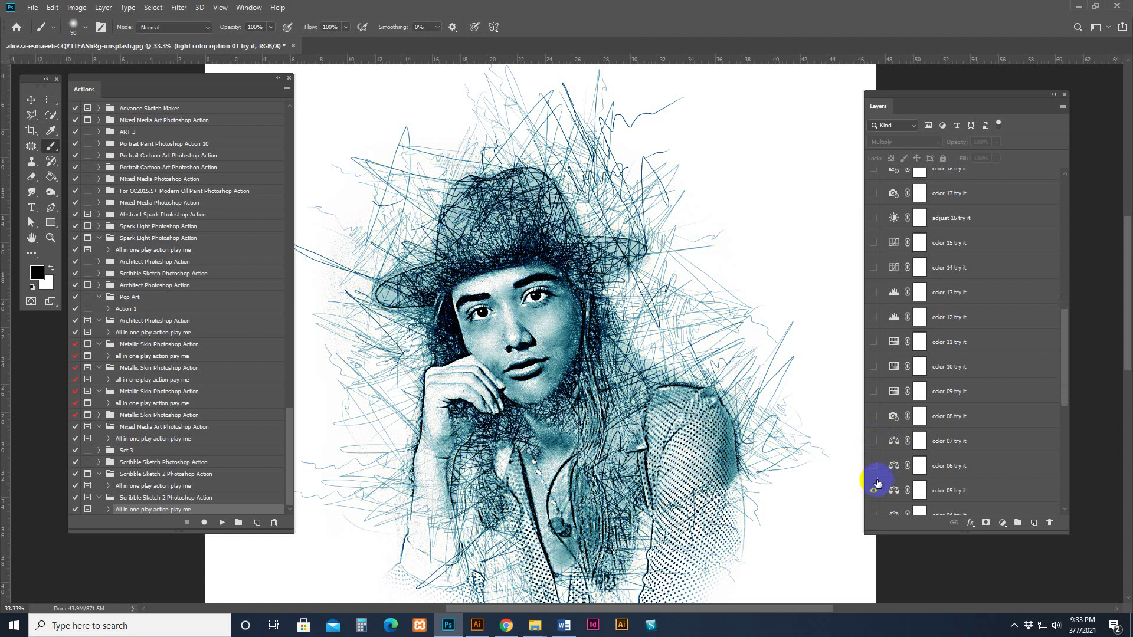